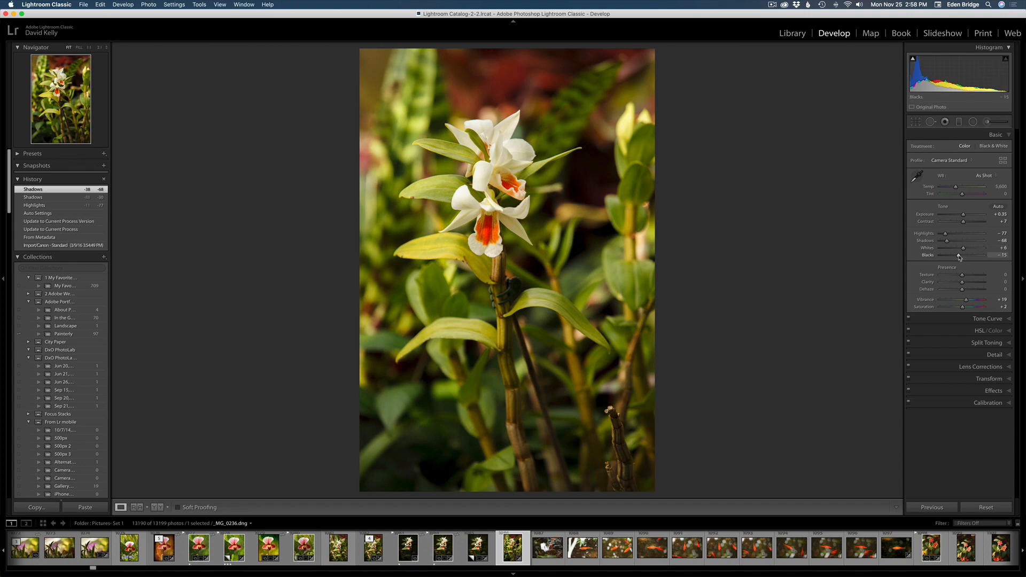
Step: Lower the photo's Blacks to -60 and set the white balance to temperature 5,062 and tint +7
{"action": "left_click_drag", "start_coordinate": [959, 257], "coordinate": [950, 256]}
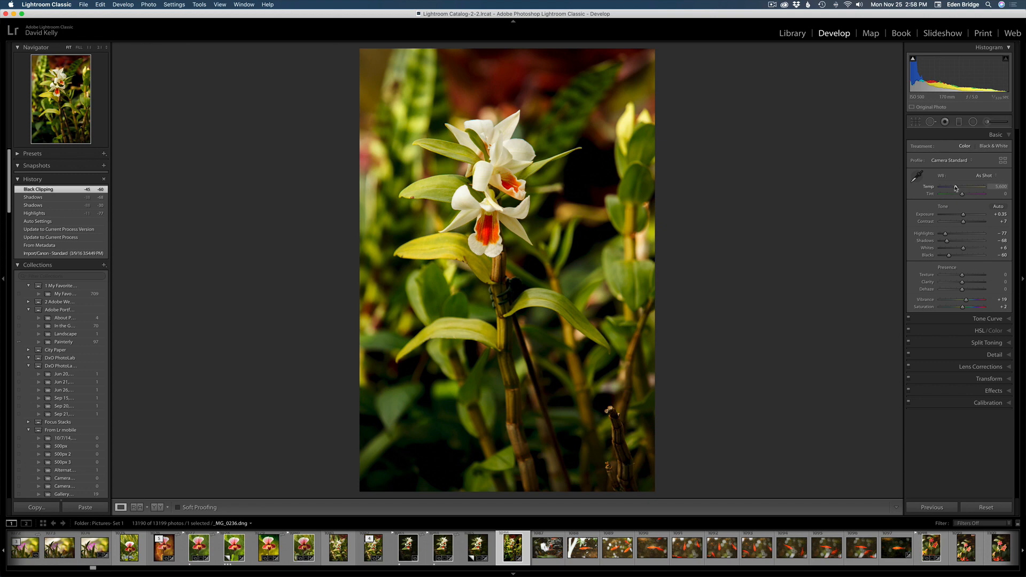
{"action": "left_click_drag", "start_coordinate": [956, 188], "coordinate": [963, 196]}
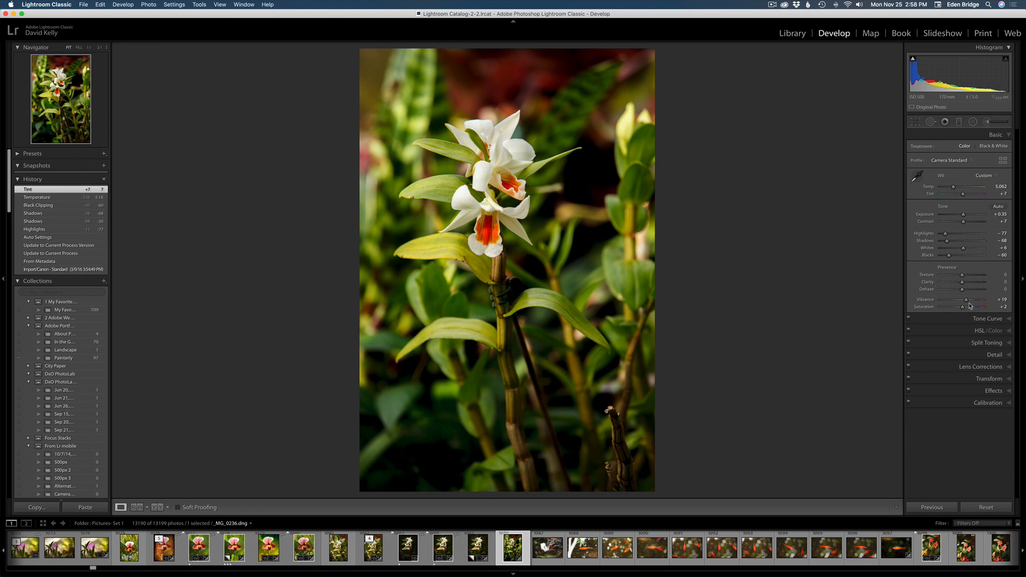
Step: Apply the Adobe Standard profile to the orchid photo from the Profile Browser
{"action": "left_click", "coordinate": [1004, 163]}
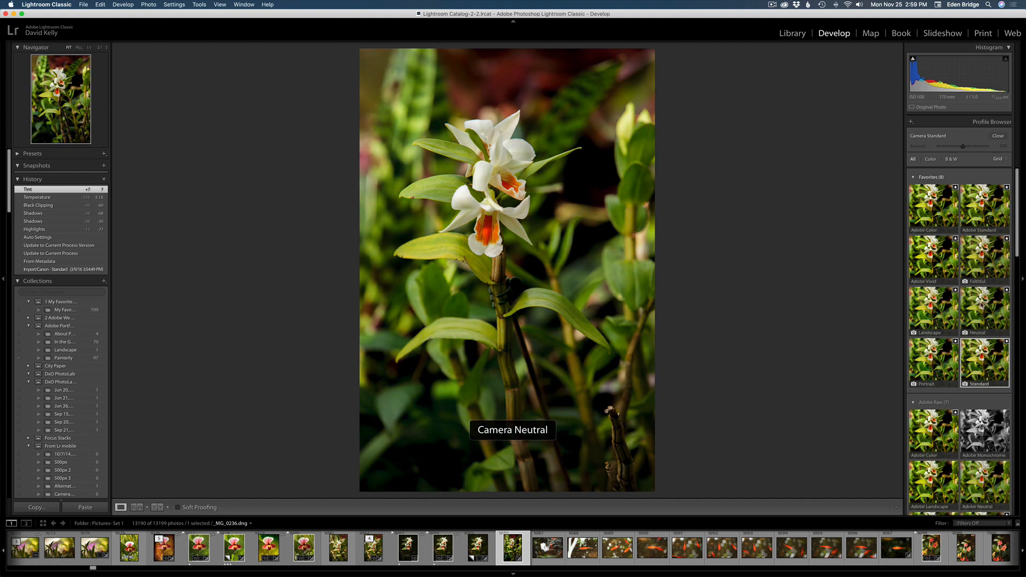
{"action": "left_click", "coordinate": [986, 224]}
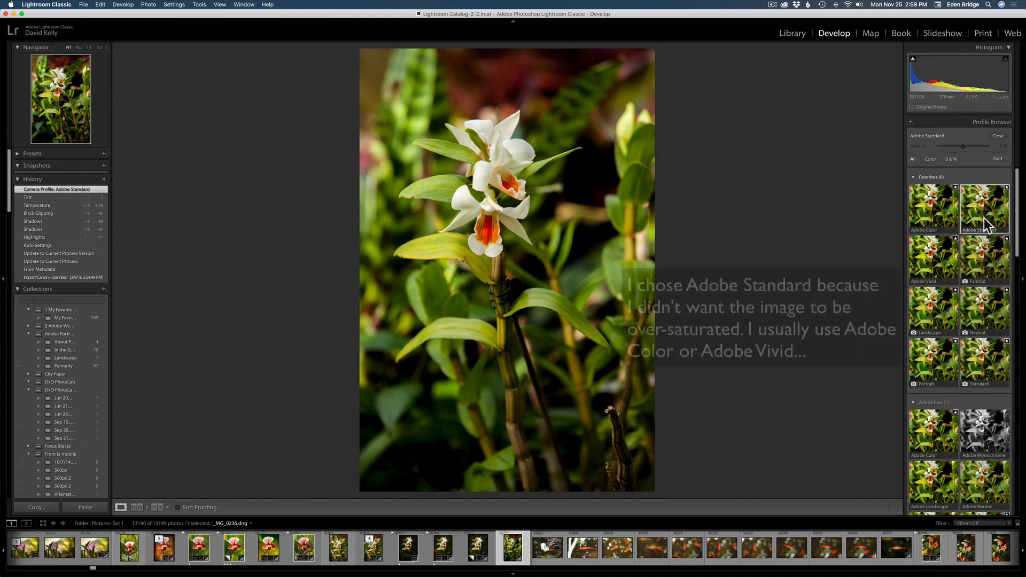
{"action": "left_click", "coordinate": [998, 136]}
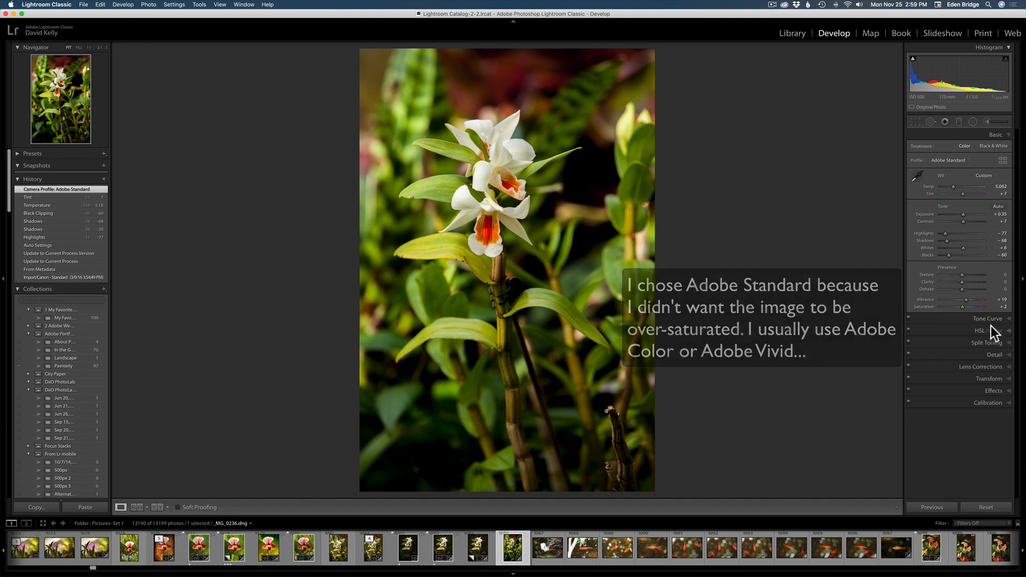
Step: Remove chromatic aberration and enable the lens profile corrections for the photo
{"action": "left_click", "coordinate": [998, 355]}
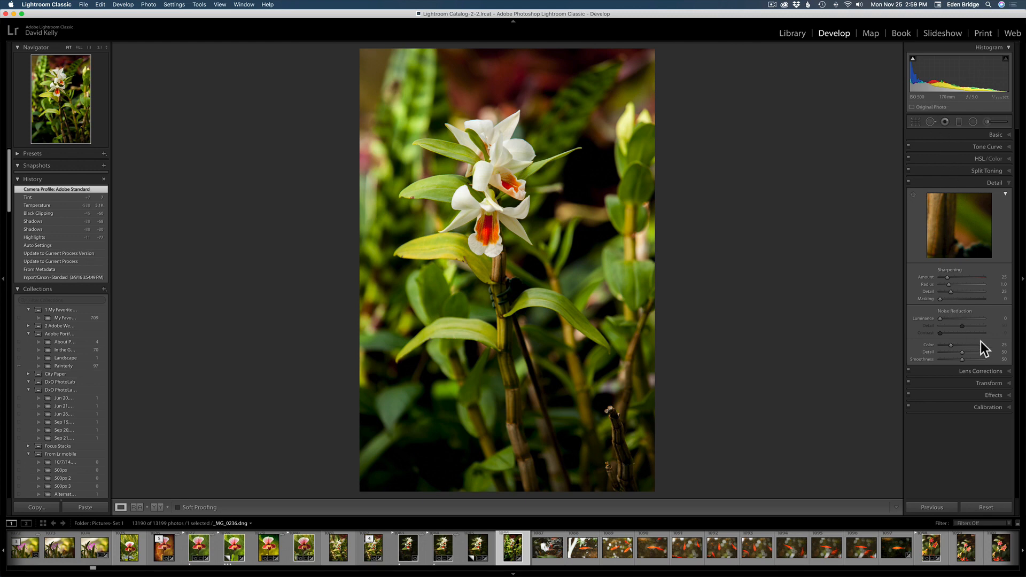
{"action": "left_click", "coordinate": [985, 370]}
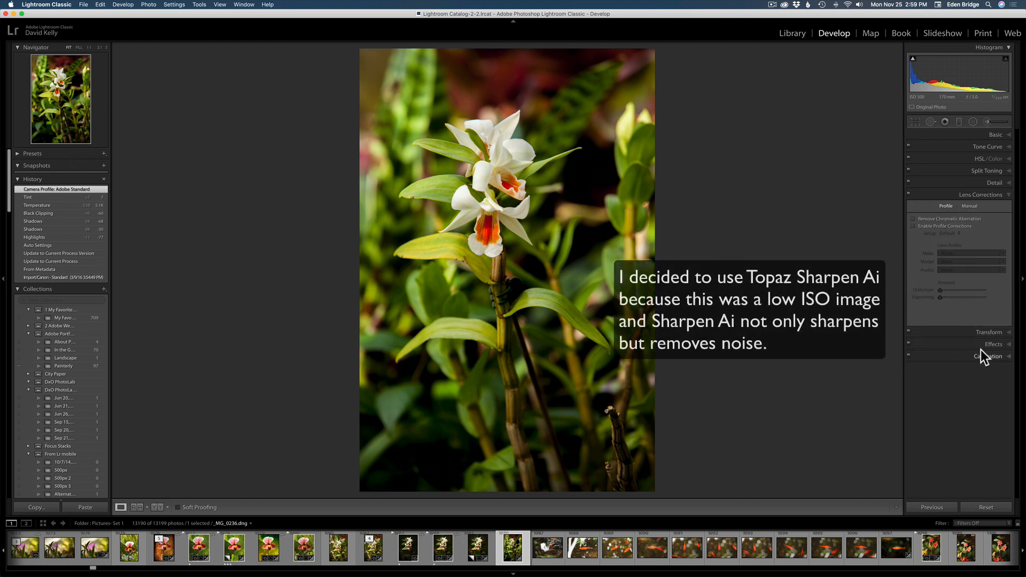
{"action": "left_click", "coordinate": [913, 219]}
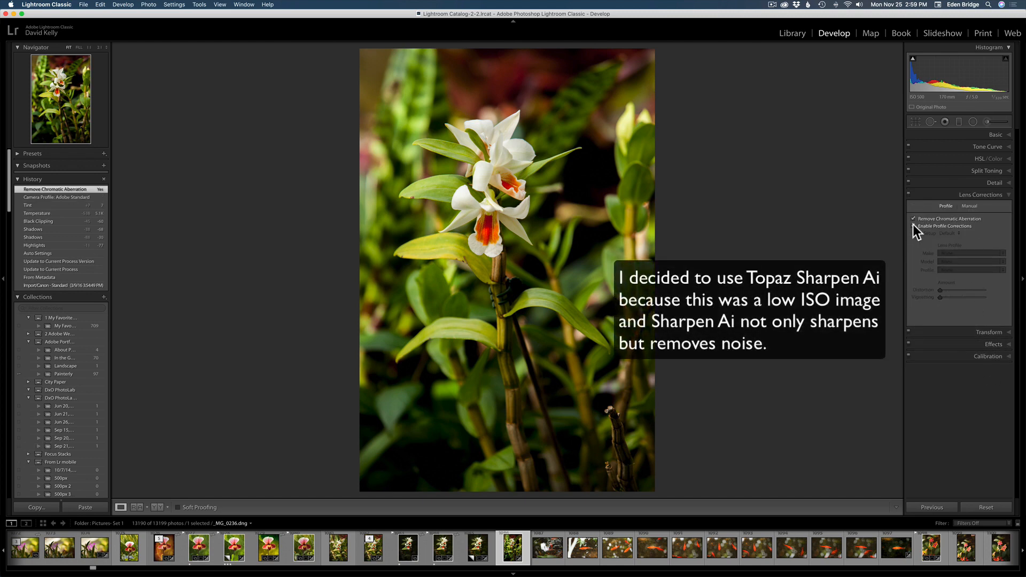
{"action": "left_click", "coordinate": [913, 226]}
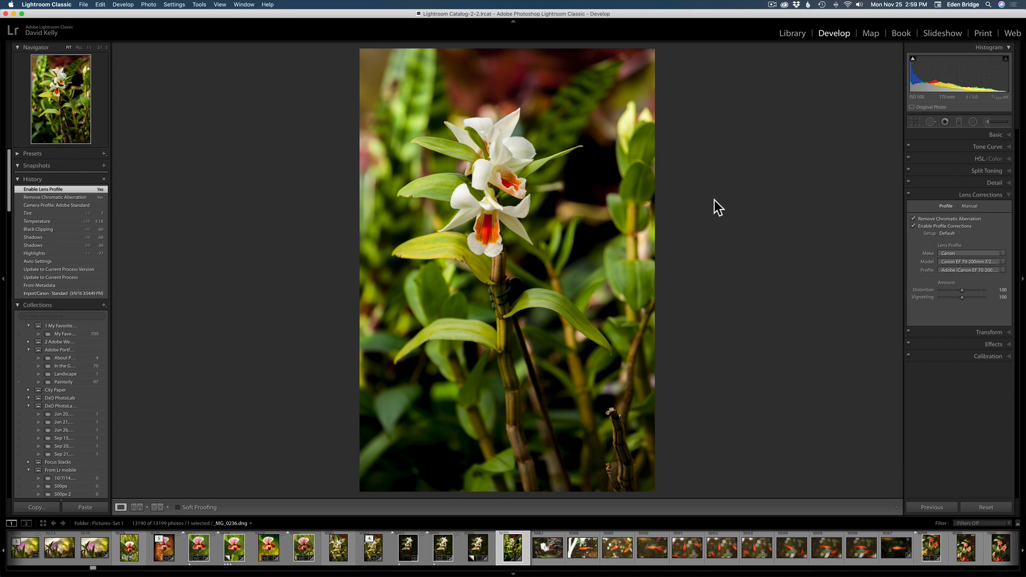
Step: Reduce the photo's Saturation to -2 in the Basic adjustments
{"action": "left_click", "coordinate": [998, 137]}
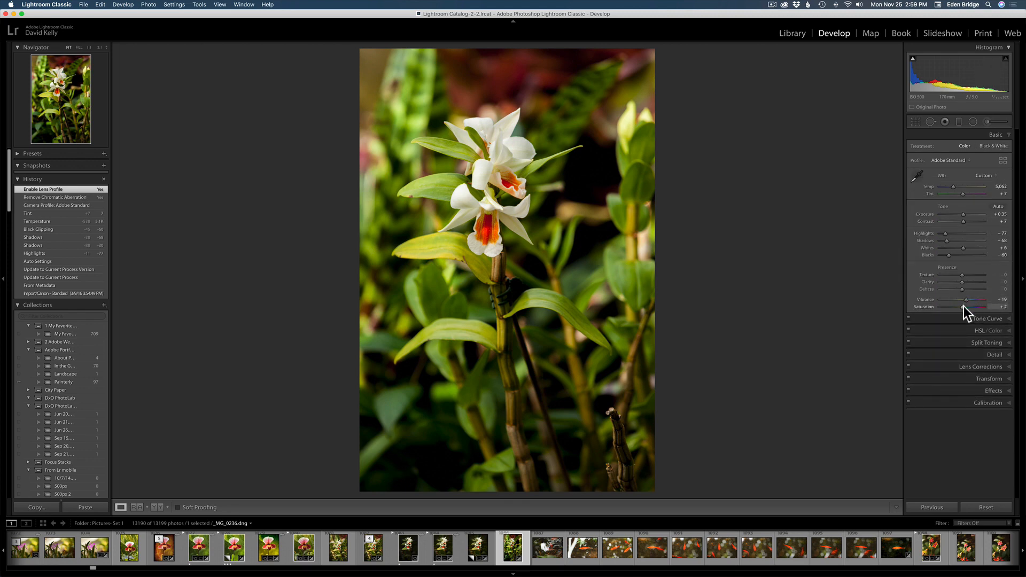
{"action": "left_click_drag", "start_coordinate": [964, 306], "coordinate": [961, 306]}
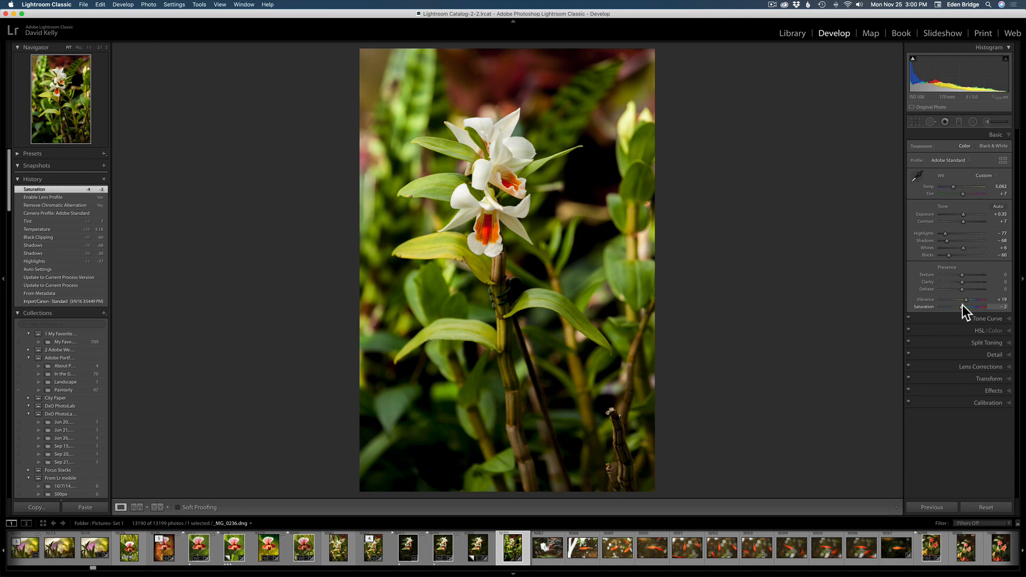
Step: Send the adjusted orchid photo to Adobe Photoshop 2020 for editing
{"action": "right_click", "coordinate": [497, 198]}
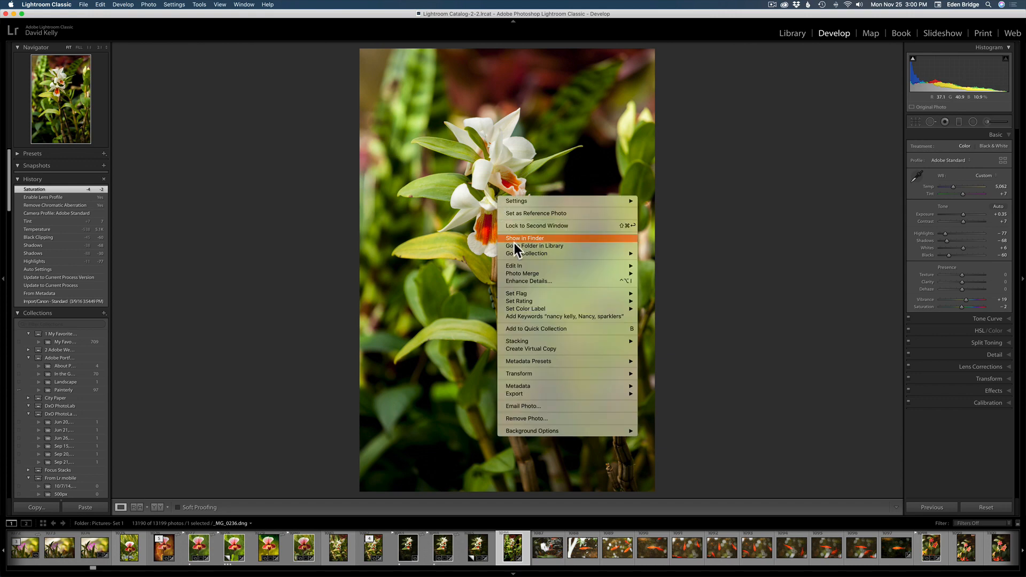
{"action": "mouse_move", "coordinate": [574, 267]}
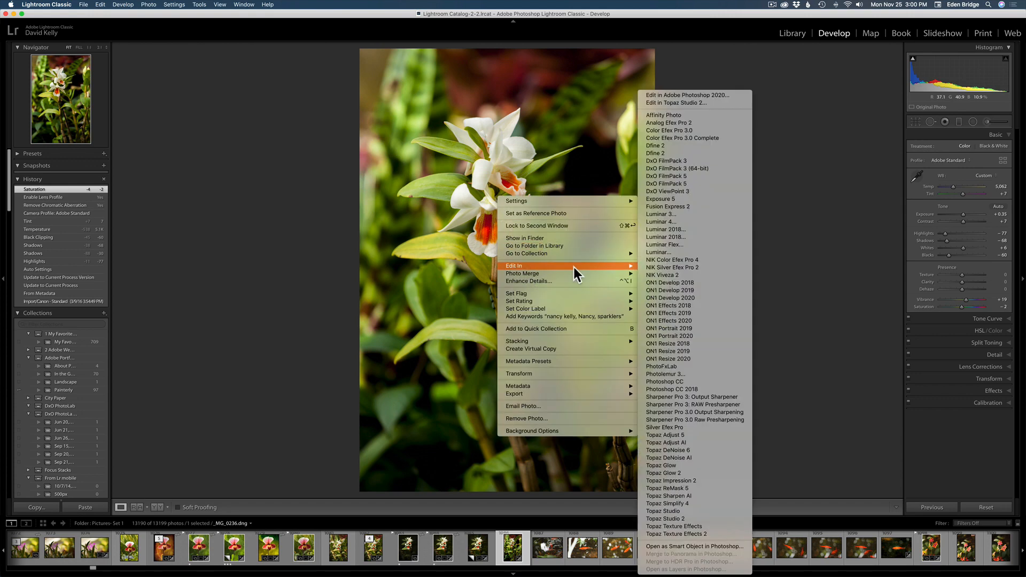
{"action": "left_click", "coordinate": [700, 96]}
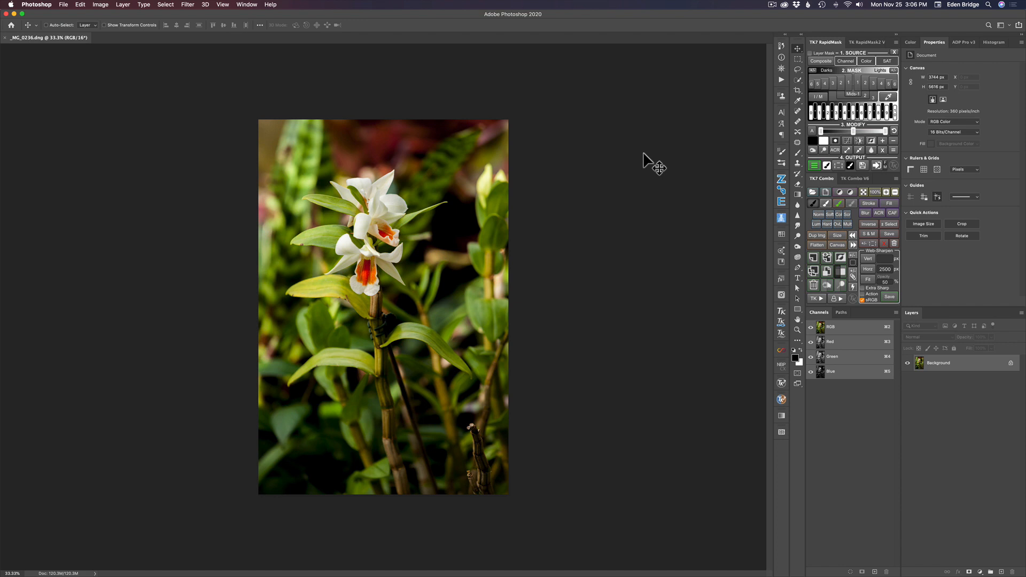
Step: Duplicate the Background layer and open the copy in the Topaz Sharpen AI filter
{"action": "key", "text": "super+j"}
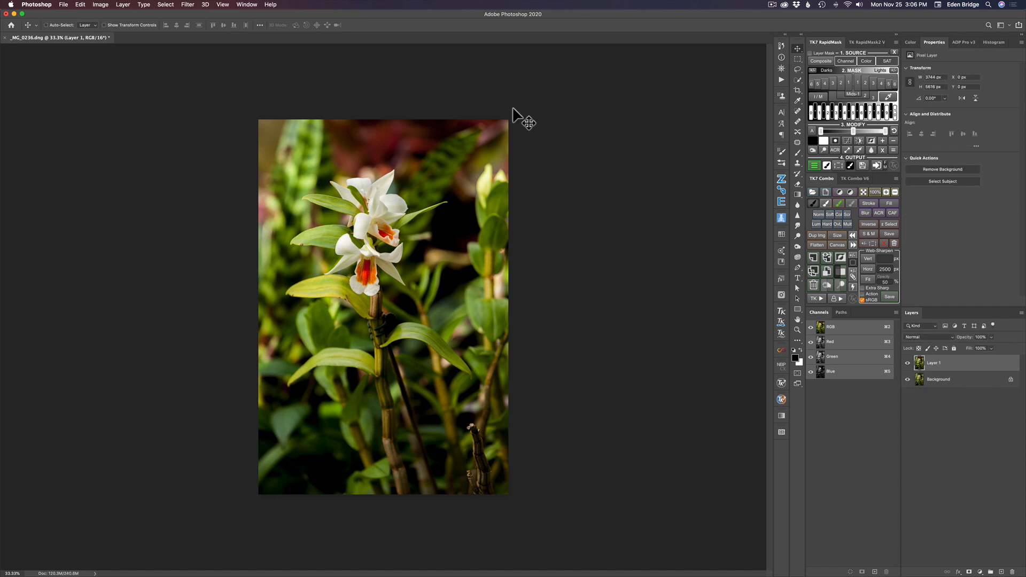
{"action": "left_click", "coordinate": [188, 4]}
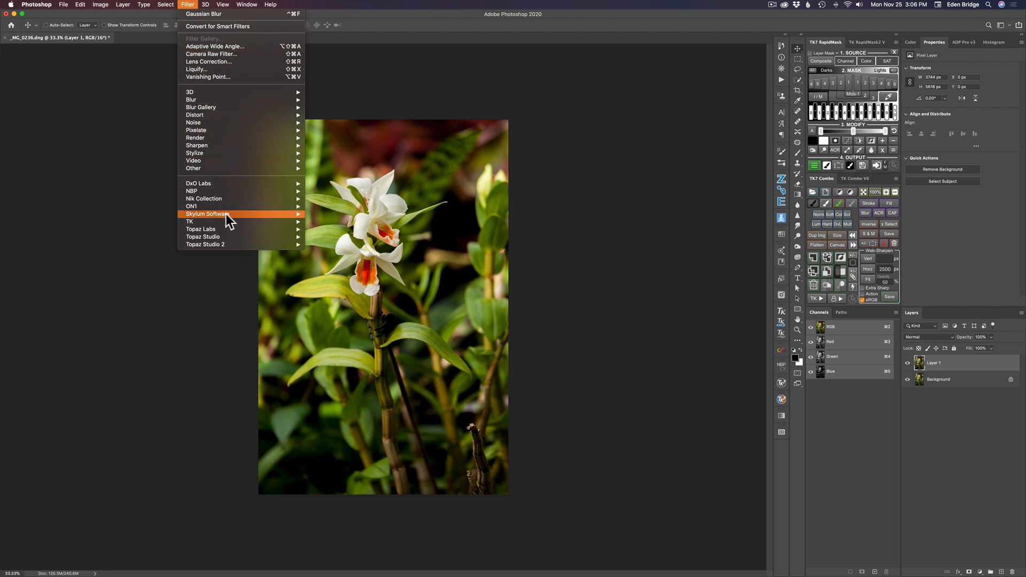
{"action": "mouse_move", "coordinate": [232, 230]}
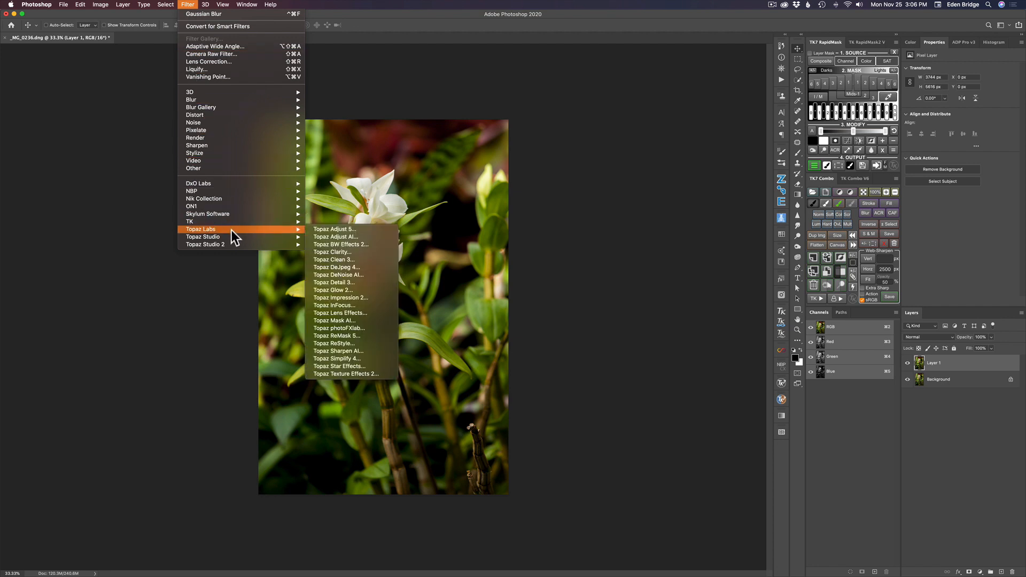
{"action": "left_click", "coordinate": [358, 351]}
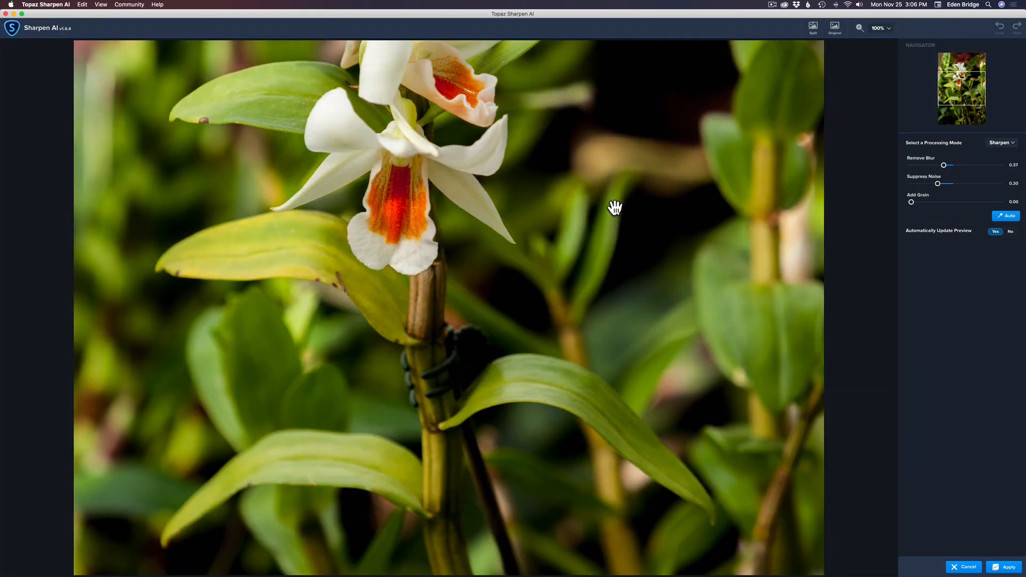
Step: Turn on the split preview and set Remove Blur to 0.46, keeping the Sharpen processing mode
{"action": "left_click", "coordinate": [813, 30]}
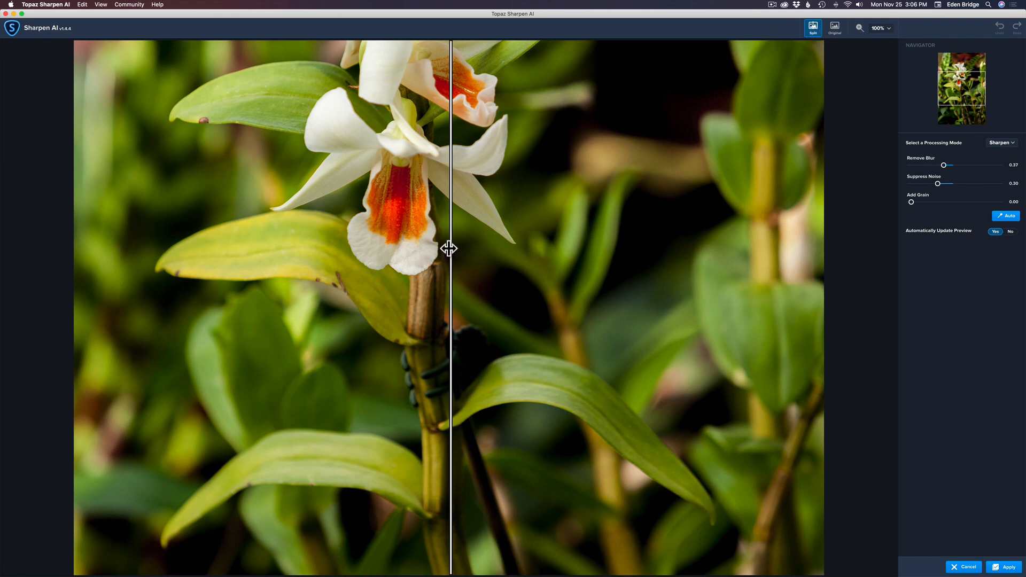
{"action": "left_click_drag", "start_coordinate": [451, 248], "coordinate": [287, 226]}
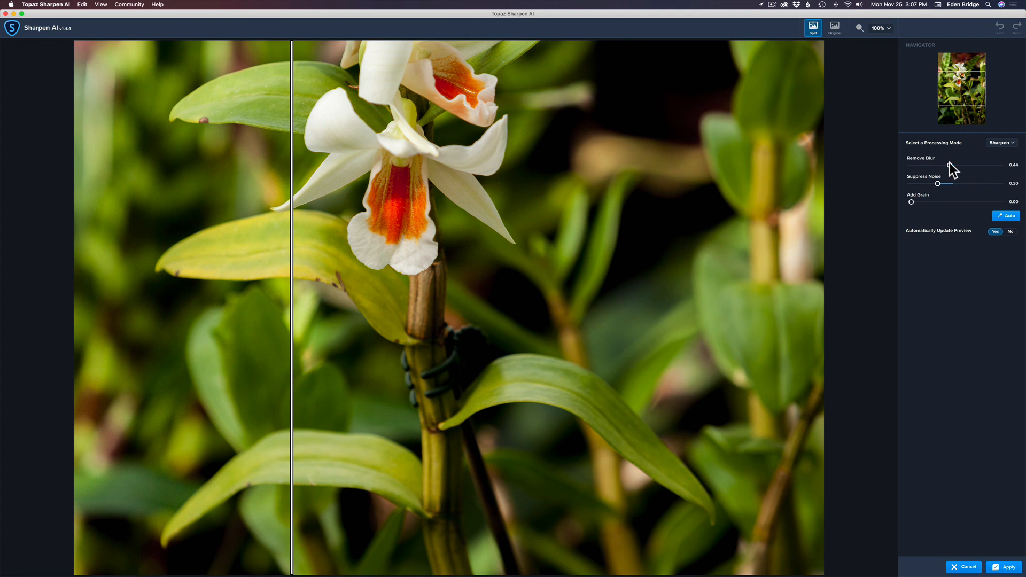
{"action": "left_click_drag", "start_coordinate": [951, 163], "coordinate": [952, 163]}
{"action": "left_click", "coordinate": [1004, 146]}
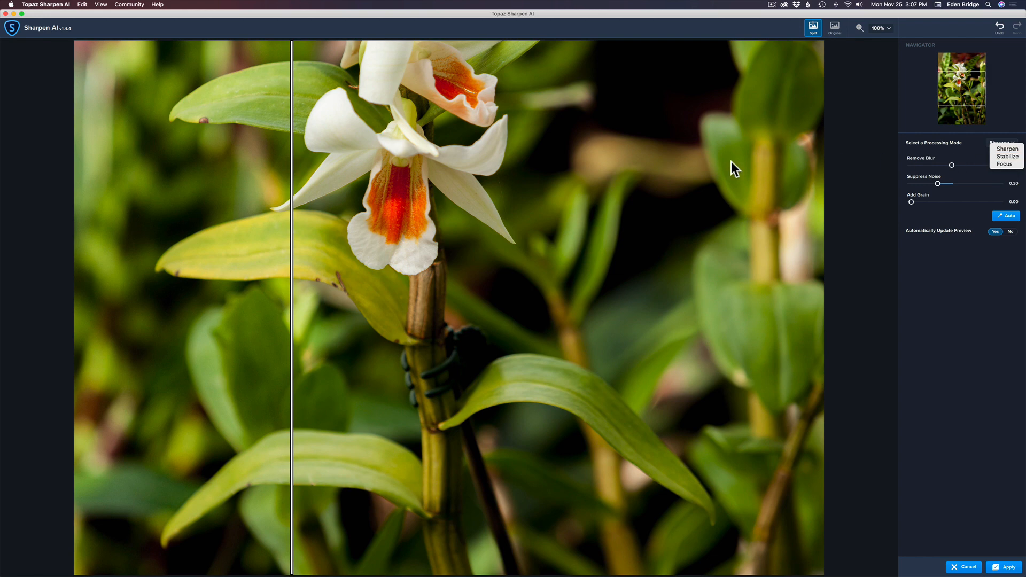
{"action": "left_click", "coordinate": [860, 163]}
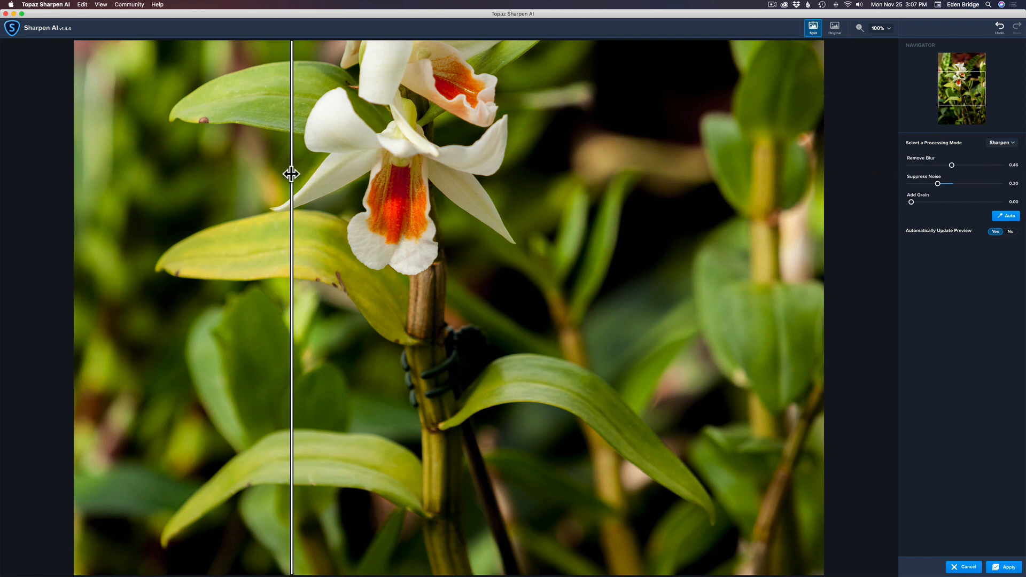
Step: Compare before and after across the flower with the split divider and apply the sharpening
{"action": "left_click_drag", "start_coordinate": [291, 173], "coordinate": [624, 172]}
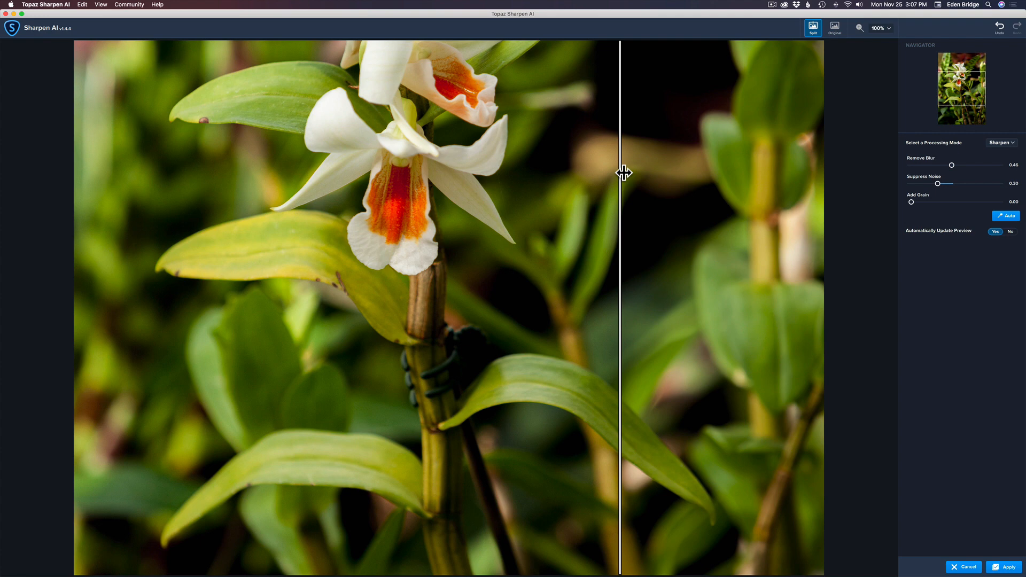
{"action": "left_click_drag", "start_coordinate": [624, 173], "coordinate": [205, 156]}
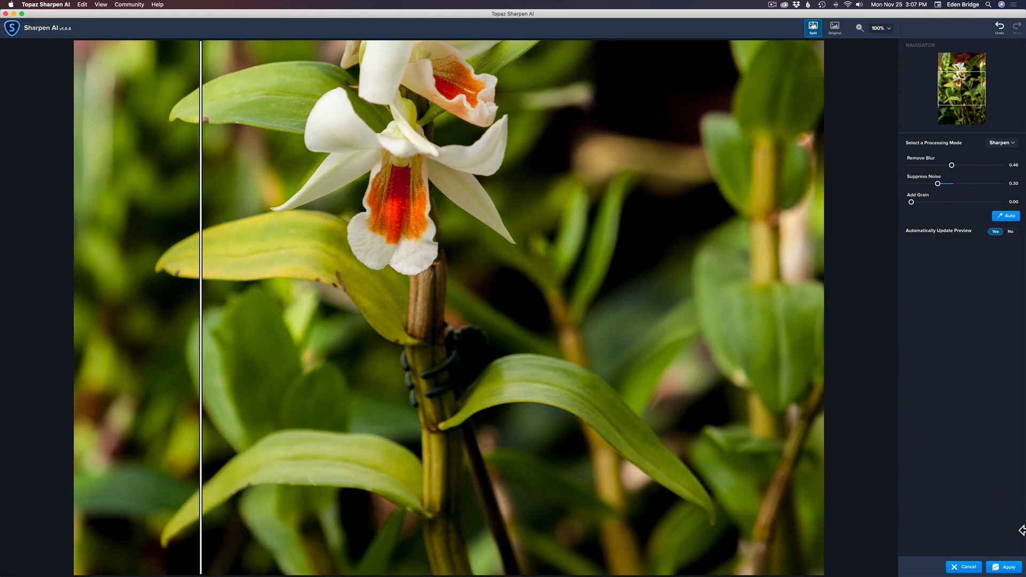
{"action": "left_click", "coordinate": [1009, 567]}
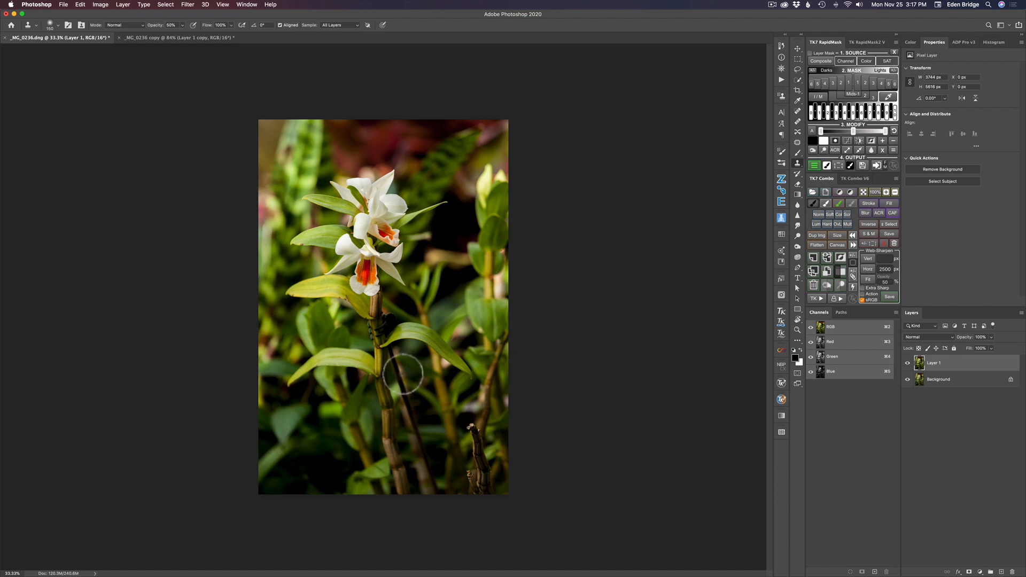
Step: Add a blank layer and paint out the dark diagonal stem beside the main stalk with the Spot Healing Brush
{"action": "left_click", "coordinate": [1003, 572]}
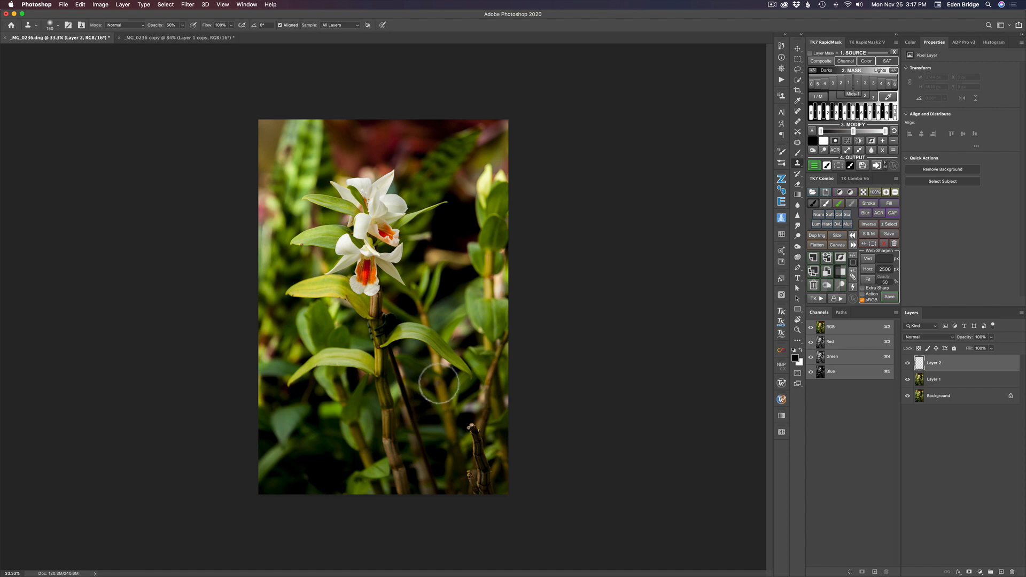
{"action": "key", "text": "j"}
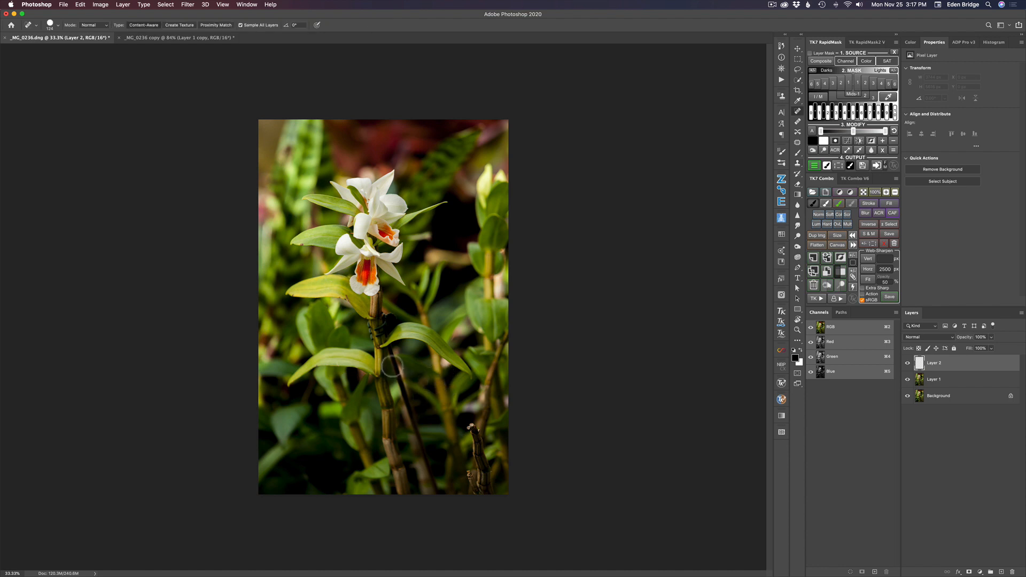
{"action": "left_click_drag", "start_coordinate": [393, 368], "coordinate": [400, 366]}
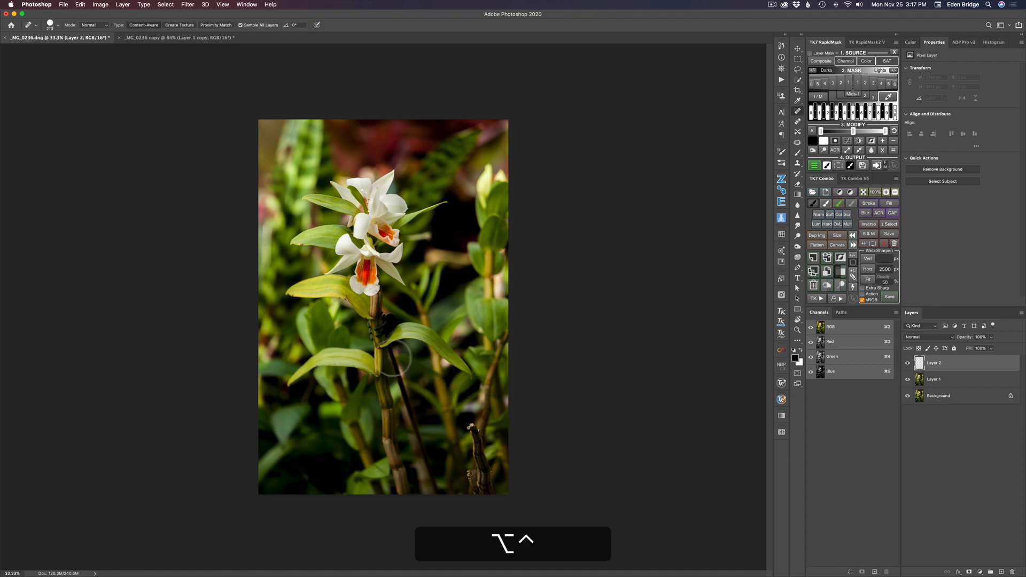
{"action": "left_click", "coordinate": [393, 353]}
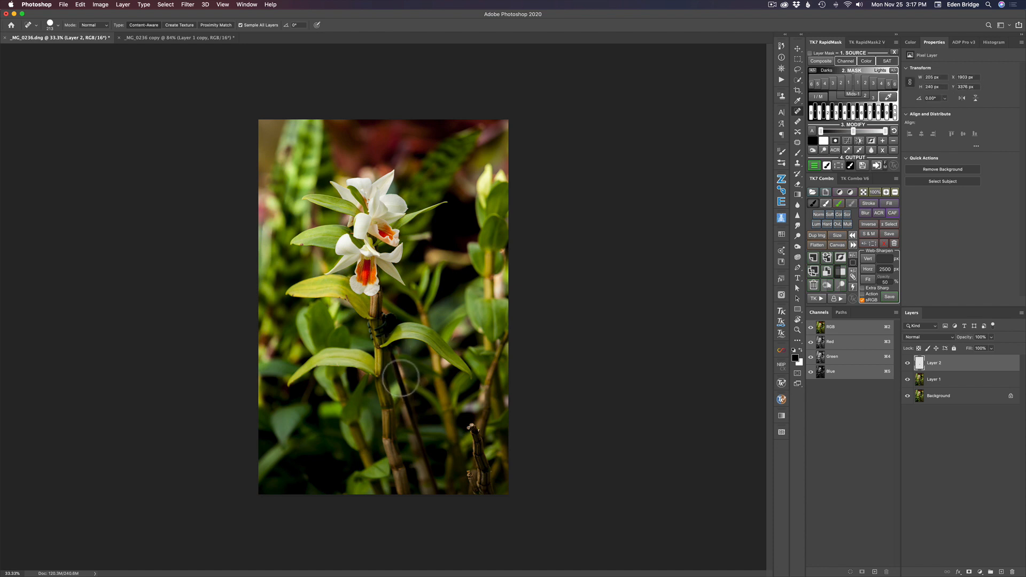
{"action": "left_click", "coordinate": [392, 355]}
{"action": "left_click_drag", "start_coordinate": [396, 359], "coordinate": [442, 521]}
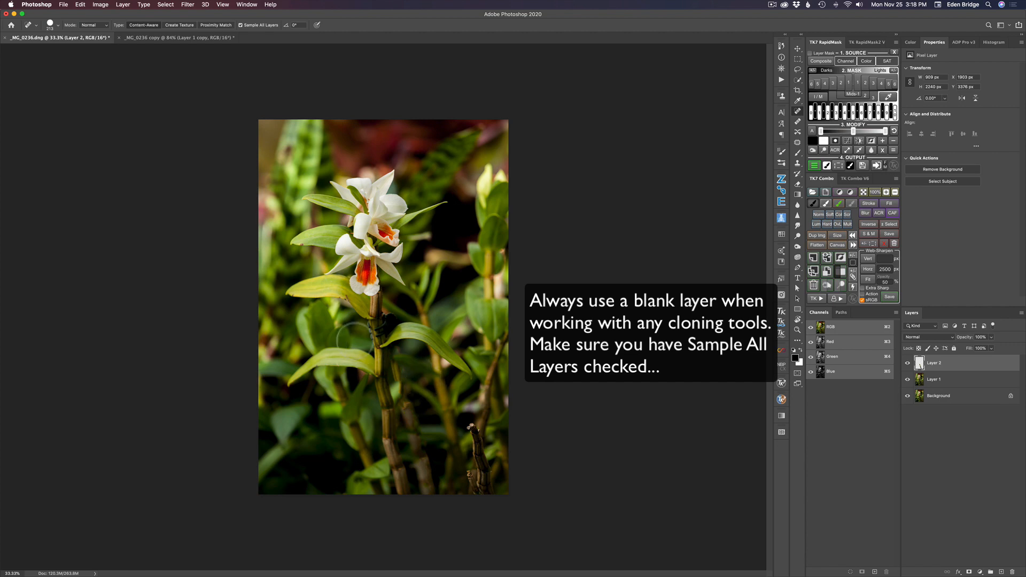
Step: Heal the black tie wrapped around the main stalk and the dark clump beside it, using a smaller Spot Healing Brush
{"action": "scroll", "coordinate": [353, 337], "scroll_direction": "up", "scroll_amount": 4}
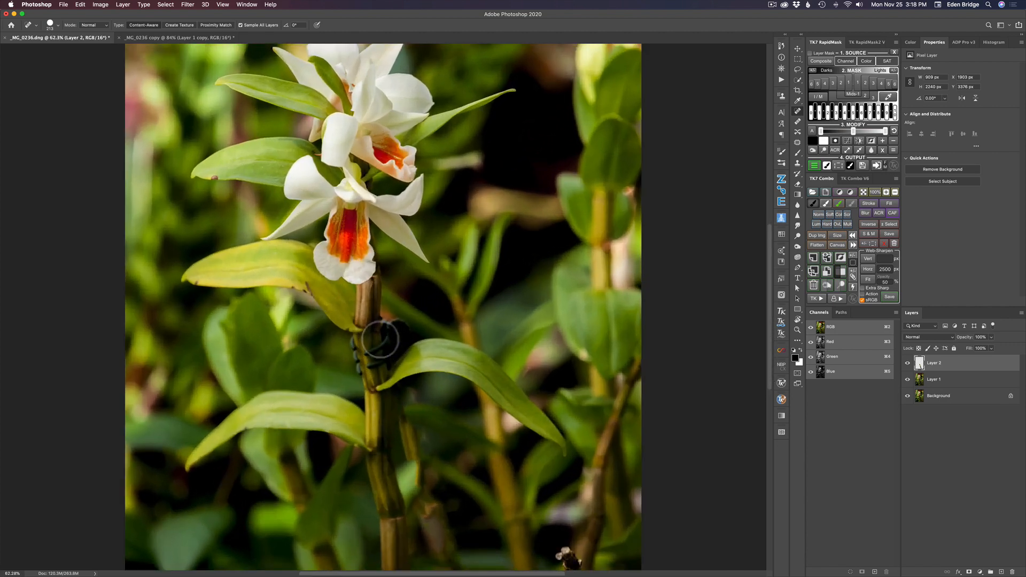
{"action": "scroll", "coordinate": [380, 340], "scroll_direction": "up", "scroll_amount": 2}
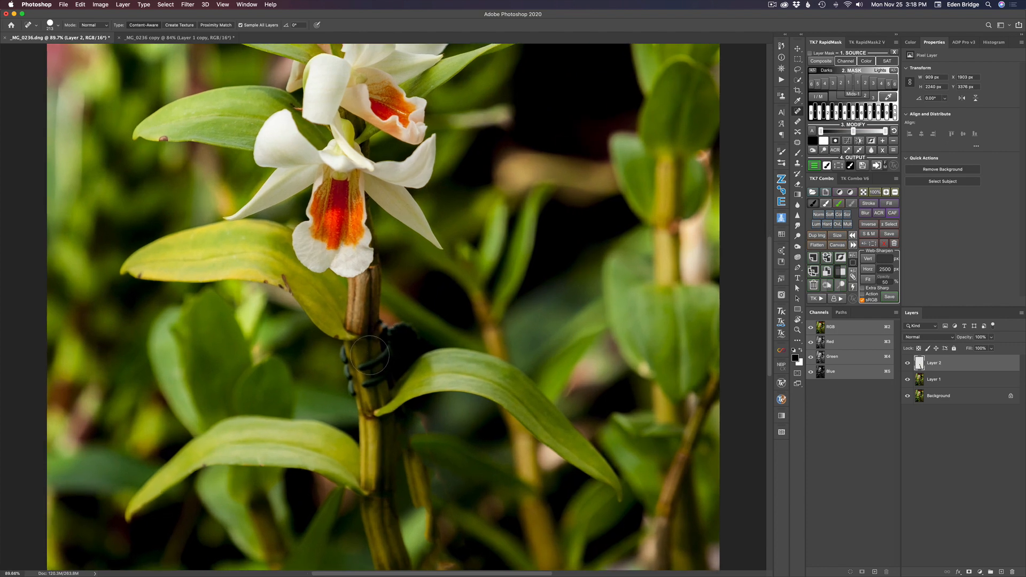
{"action": "key", "text": "ctrl+alt"}
{"action": "left_click_drag", "start_coordinate": [349, 368], "coordinate": [390, 344]}
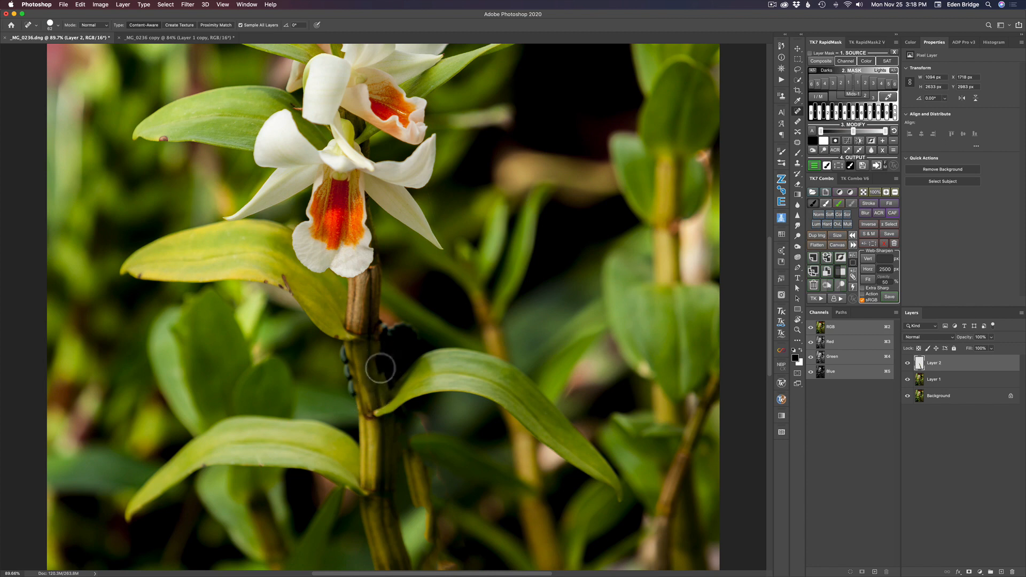
{"action": "left_click_drag", "start_coordinate": [384, 332], "coordinate": [416, 333]}
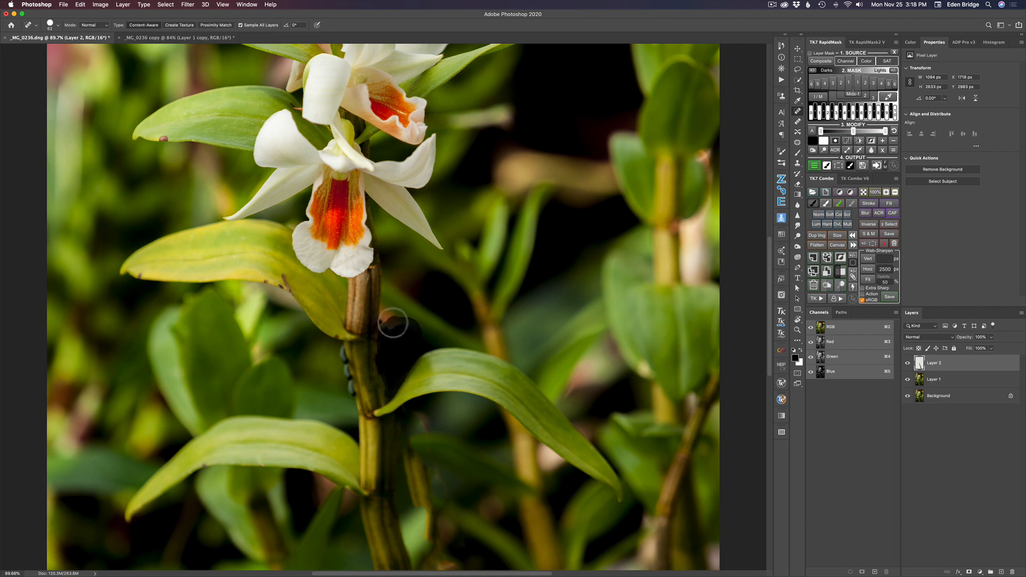
{"action": "left_click_drag", "start_coordinate": [393, 323], "coordinate": [417, 332]}
{"action": "left_click_drag", "start_coordinate": [403, 393], "coordinate": [401, 396]}
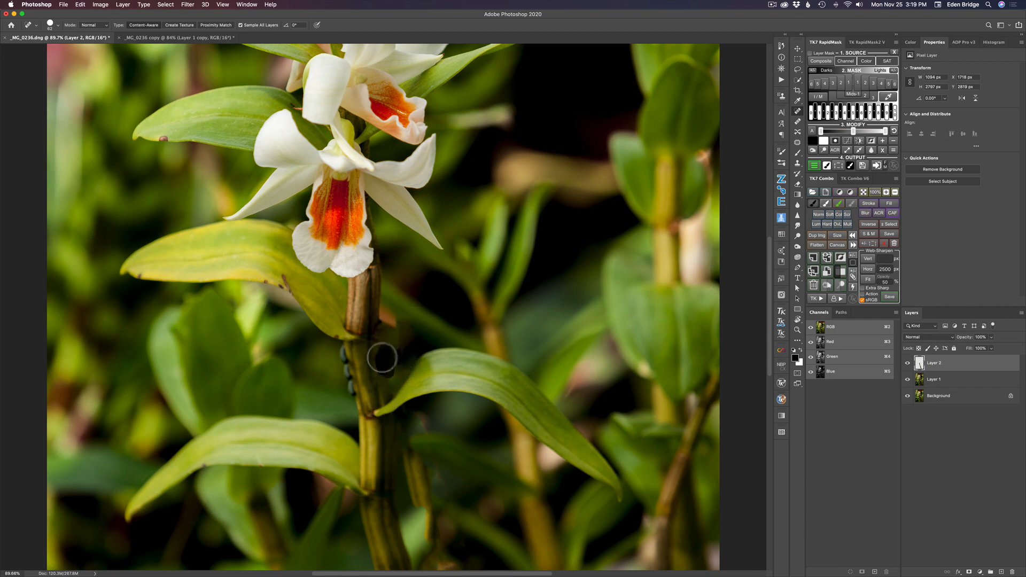
{"action": "left_click", "coordinate": [379, 363]}
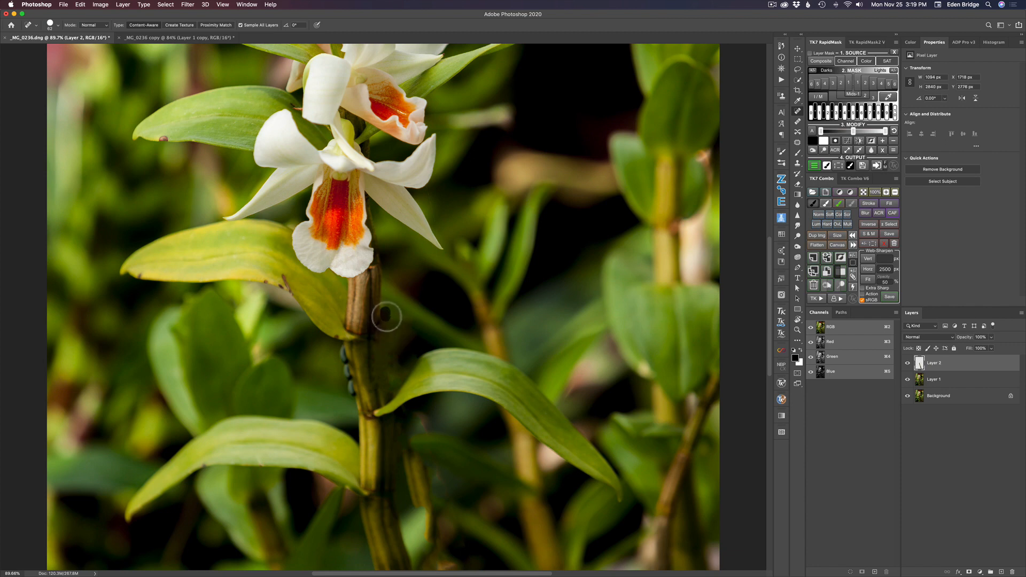
{"action": "left_click_drag", "start_coordinate": [381, 339], "coordinate": [391, 346]}
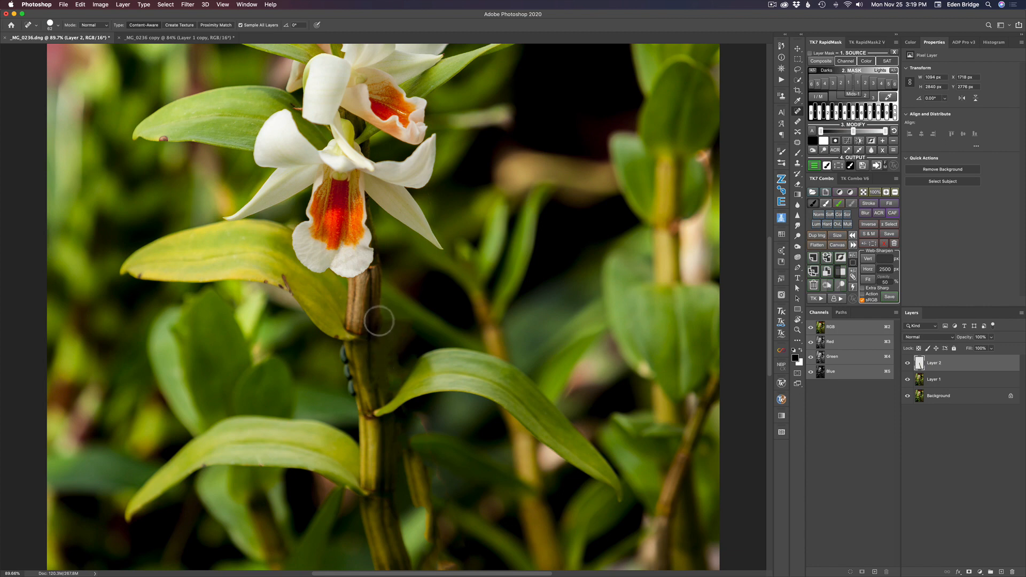
{"action": "left_click", "coordinate": [379, 318]}
{"action": "left_click", "coordinate": [380, 320]}
Step: Heal the remaining tie loops along the stalk's left edge and clean up the area below the yellow leaf's base
{"action": "left_click_drag", "start_coordinate": [343, 345], "coordinate": [352, 396]}
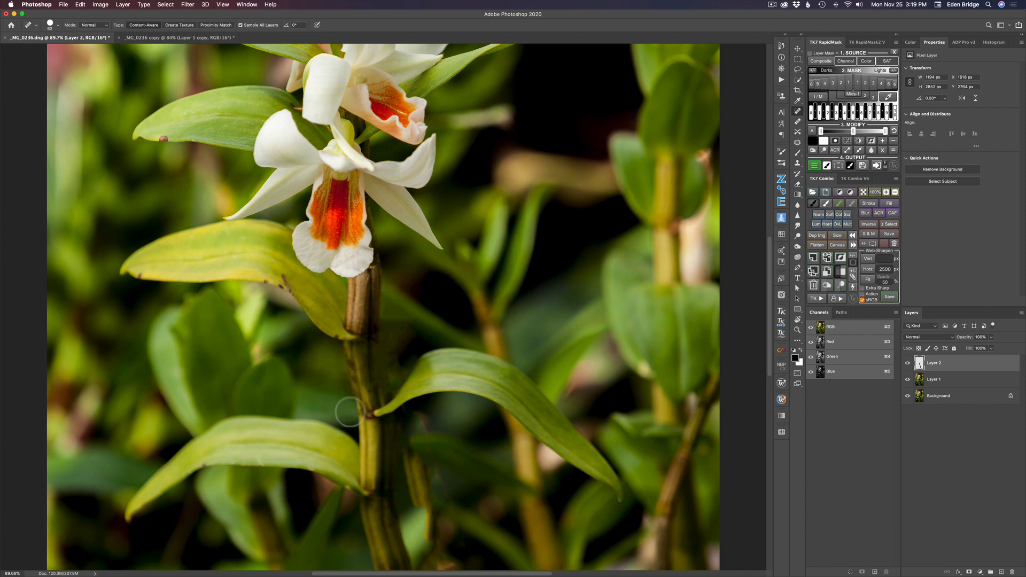
{"action": "left_click", "coordinate": [354, 378]}
{"action": "left_click", "coordinate": [339, 368]}
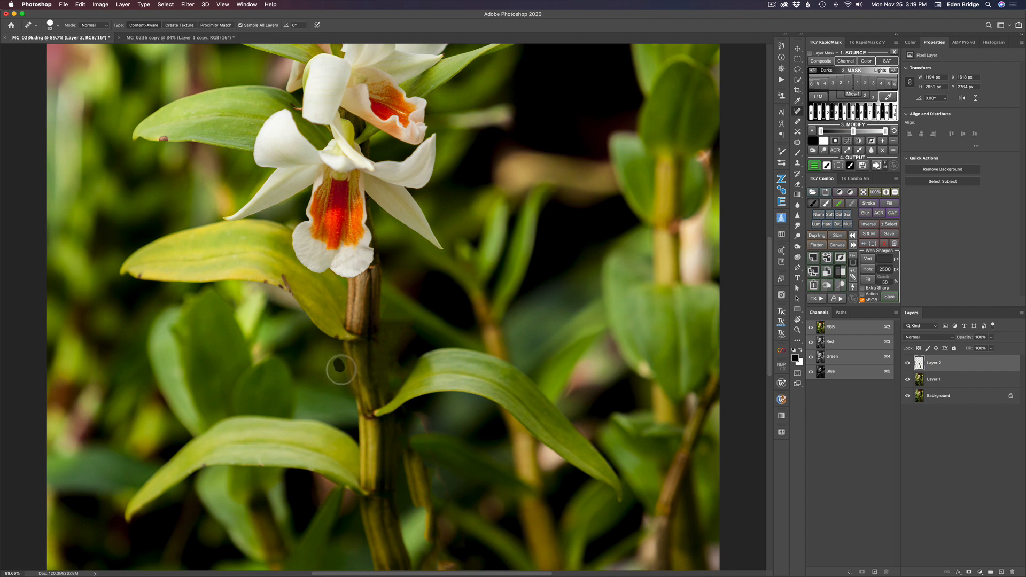
{"action": "left_click", "coordinate": [337, 356]}
{"action": "left_click", "coordinate": [346, 345]}
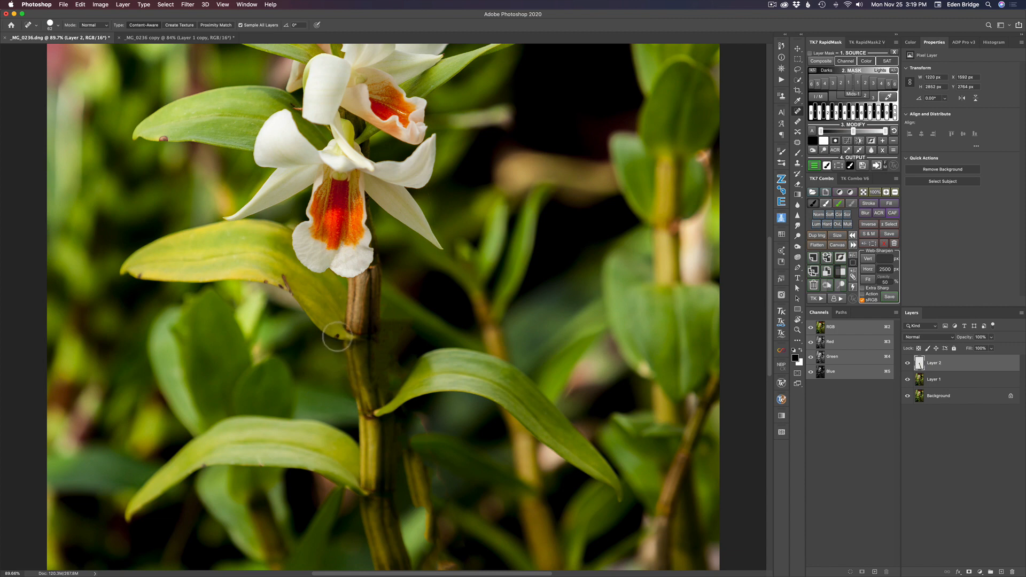
{"action": "left_click", "coordinate": [337, 338]}
Step: Spot-heal the small blemishes on the lower left leaf, the yellow leaf and the green leaf beside the flowers
{"action": "left_click", "coordinate": [260, 463]}
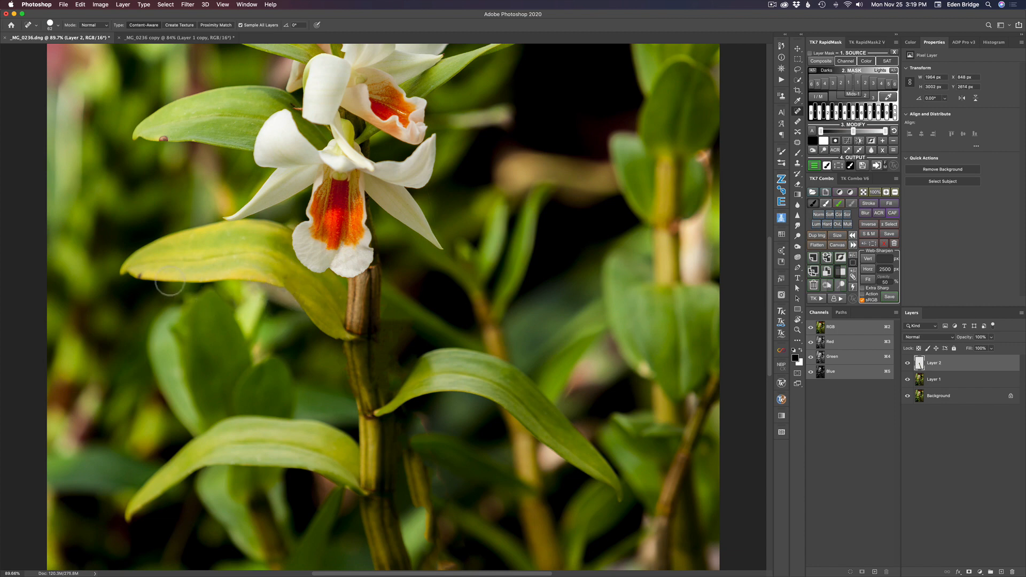
{"action": "left_click", "coordinate": [139, 279]}
{"action": "key", "text": "space"}
{"action": "left_click_drag", "start_coordinate": [356, 271], "coordinate": [544, 459]}
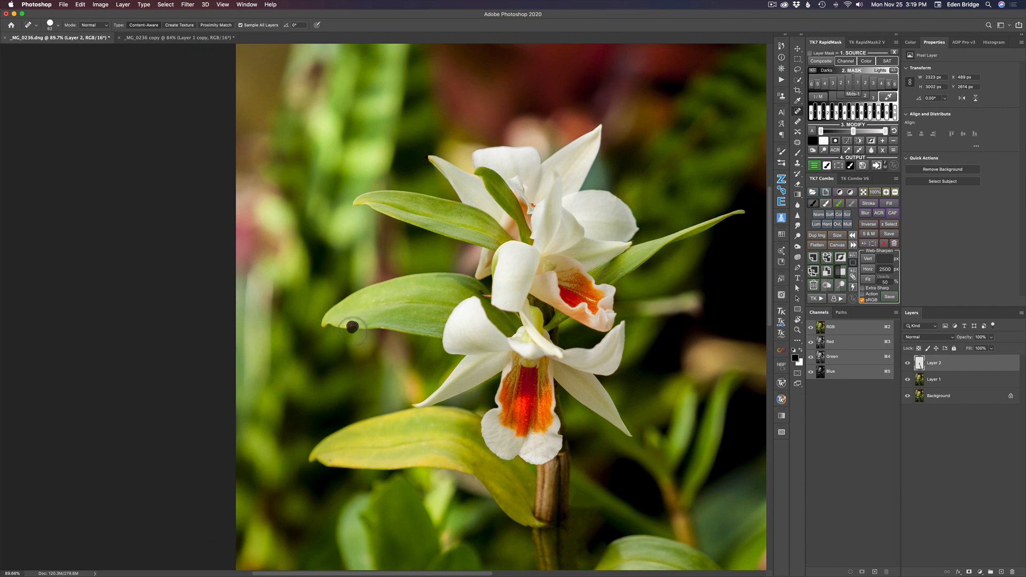
{"action": "left_click", "coordinate": [353, 326]}
Step: Heal the pale tip of the broken stem in the photo's lower right, the short stub beside it and the speck on its edge
{"action": "key", "text": "space"}
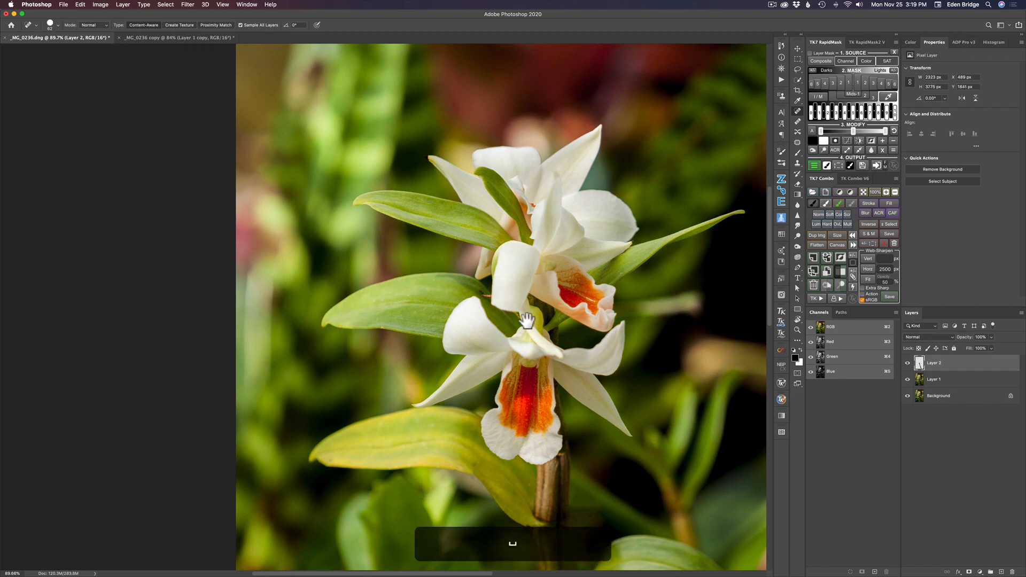
{"action": "mouse_move", "coordinate": [523, 321]}
{"action": "left_mouse_down"}
{"action": "mouse_move", "coordinate": [496, 316]}
{"action": "mouse_move", "coordinate": [425, 196]}
{"action": "left_mouse_up"}
{"action": "left_click_drag", "start_coordinate": [488, 339], "coordinate": [527, 509]}
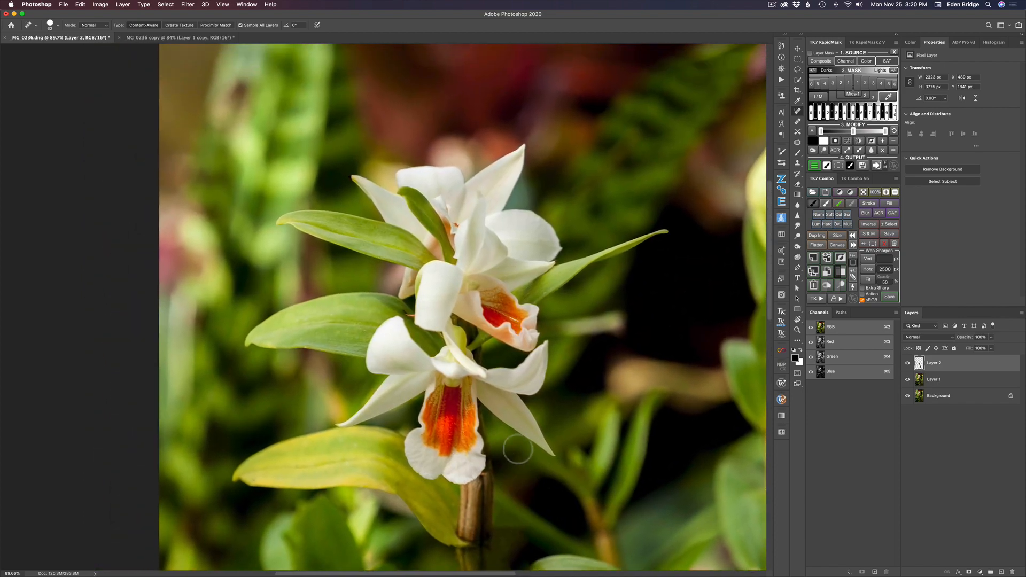
{"action": "key", "text": "space"}
{"action": "left_click_drag", "start_coordinate": [522, 474], "coordinate": [488, 273]}
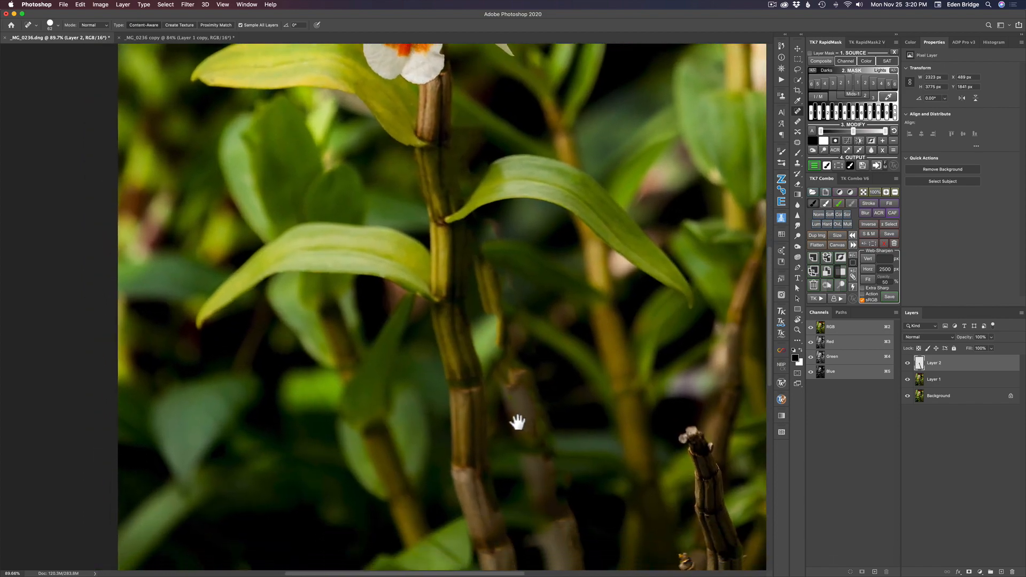
{"action": "mouse_move", "coordinate": [517, 422]}
{"action": "left_mouse_down"}
{"action": "mouse_move", "coordinate": [506, 319]}
{"action": "mouse_move", "coordinate": [451, 297]}
{"action": "mouse_move", "coordinate": [385, 300]}
{"action": "left_mouse_up"}
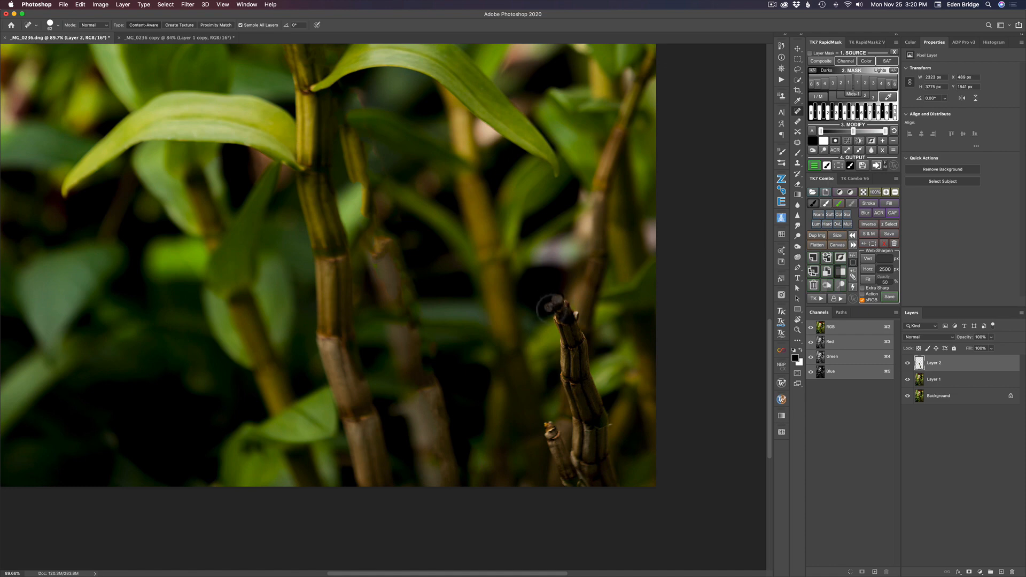
{"action": "left_click_drag", "start_coordinate": [558, 307], "coordinate": [561, 315]}
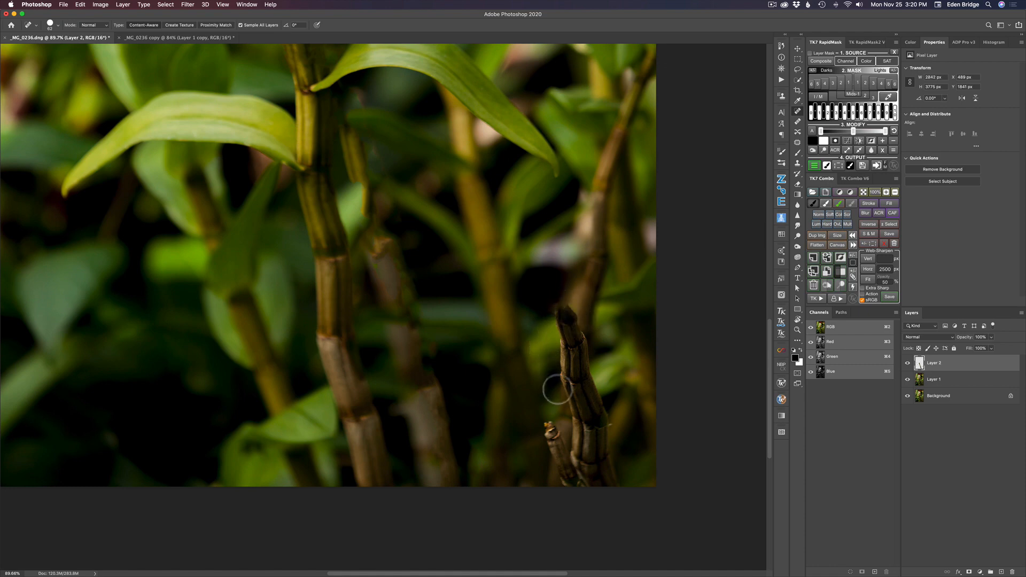
{"action": "mouse_move", "coordinate": [551, 427]}
{"action": "left_mouse_down"}
{"action": "mouse_move", "coordinate": [556, 459]}
{"action": "mouse_move", "coordinate": [577, 481]}
{"action": "mouse_move", "coordinate": [564, 490]}
{"action": "left_mouse_up"}
{"action": "left_click", "coordinate": [562, 444]}
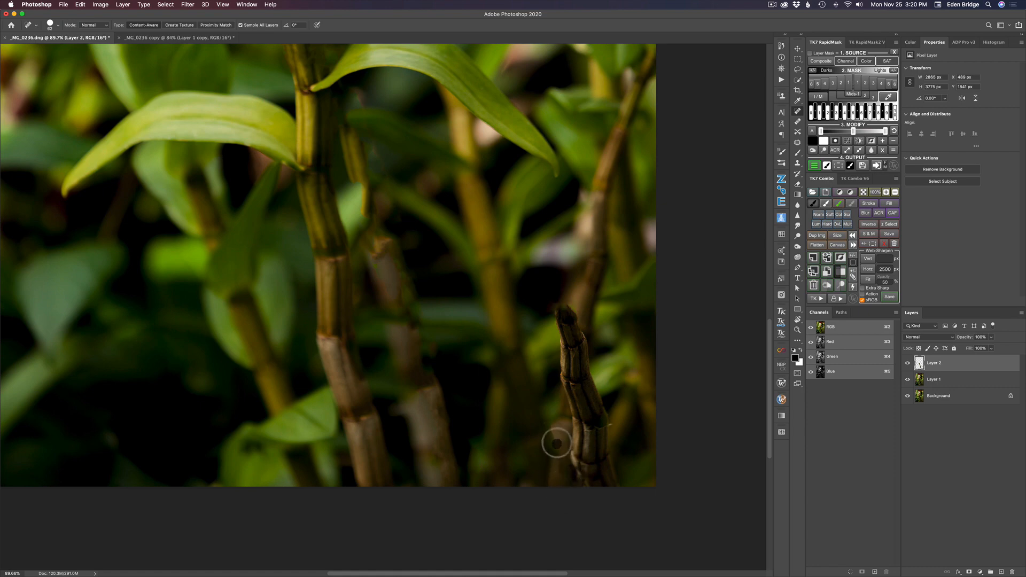
{"action": "left_click", "coordinate": [610, 425]}
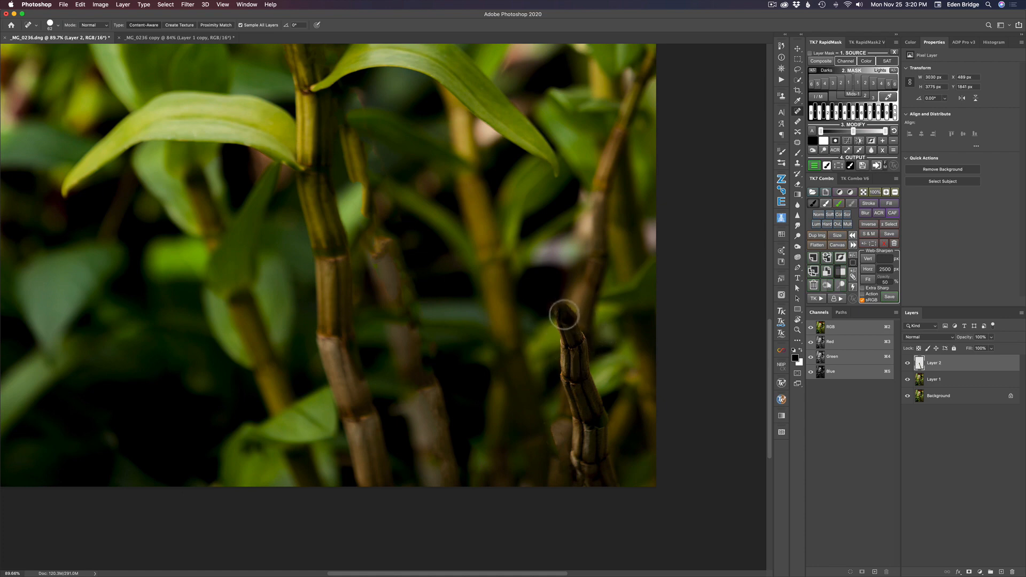
Step: Paint out the whole broken stem in the lower right with a larger healing brush and touch up where it stood
{"action": "mouse_move", "coordinate": [564, 311]}
{"action": "left_mouse_down"}
{"action": "mouse_move", "coordinate": [571, 378]}
{"action": "mouse_move", "coordinate": [575, 392]}
{"action": "mouse_move", "coordinate": [587, 386]}
{"action": "mouse_move", "coordinate": [606, 493]}
{"action": "mouse_move", "coordinate": [581, 445]}
{"action": "mouse_move", "coordinate": [579, 462]}
{"action": "mouse_move", "coordinate": [588, 475]}
{"action": "mouse_move", "coordinate": [584, 414]}
{"action": "mouse_move", "coordinate": [594, 409]}
{"action": "mouse_move", "coordinate": [618, 480]}
{"action": "mouse_move", "coordinate": [563, 348]}
{"action": "left_mouse_up"}
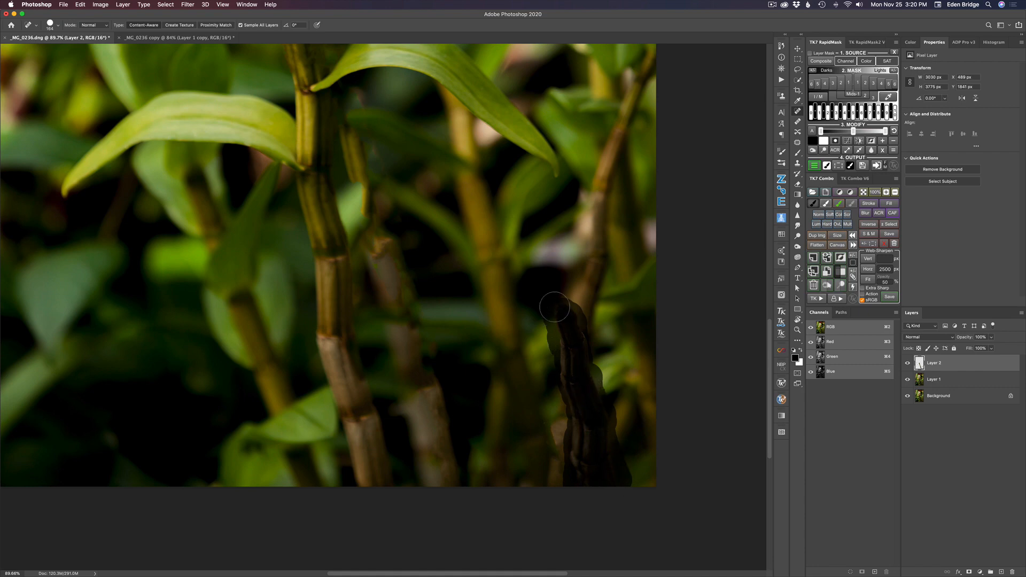
{"action": "left_click_drag", "start_coordinate": [568, 463], "coordinate": [567, 463]}
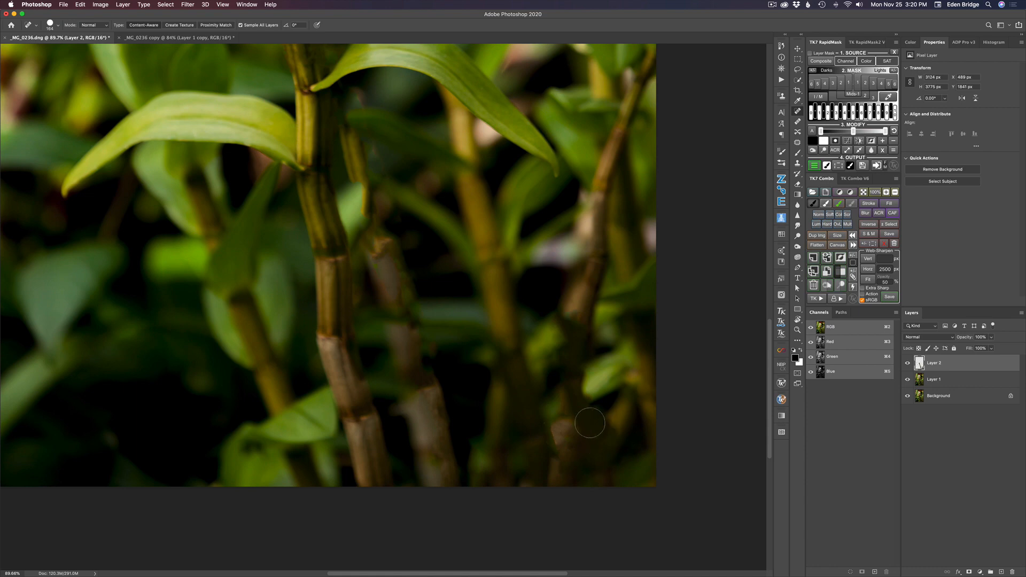
{"action": "left_click_drag", "start_coordinate": [577, 387], "coordinate": [580, 402]}
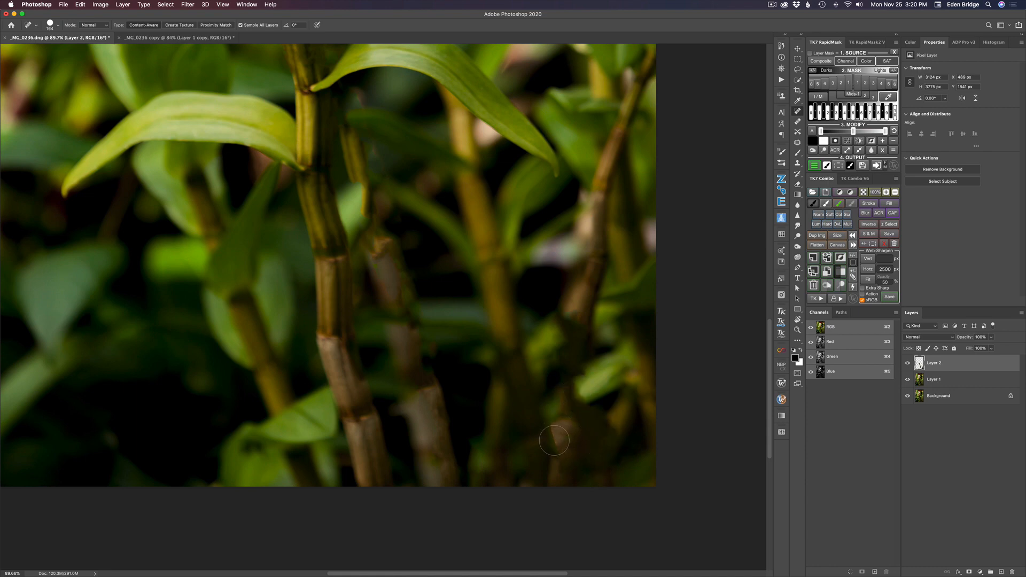
{"action": "left_click", "coordinate": [581, 367]}
{"action": "left_click", "coordinate": [561, 320]}
{"action": "left_click", "coordinate": [570, 328]}
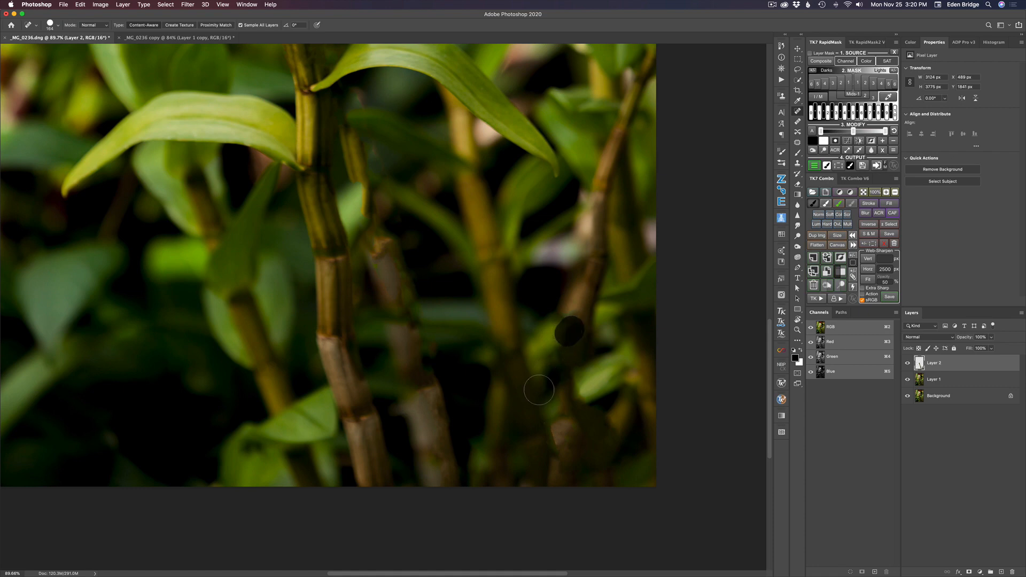
Step: Heal the leftover pale patch where the short stub stood and a spot near the photo's right edge
{"action": "left_click", "coordinate": [553, 438]}
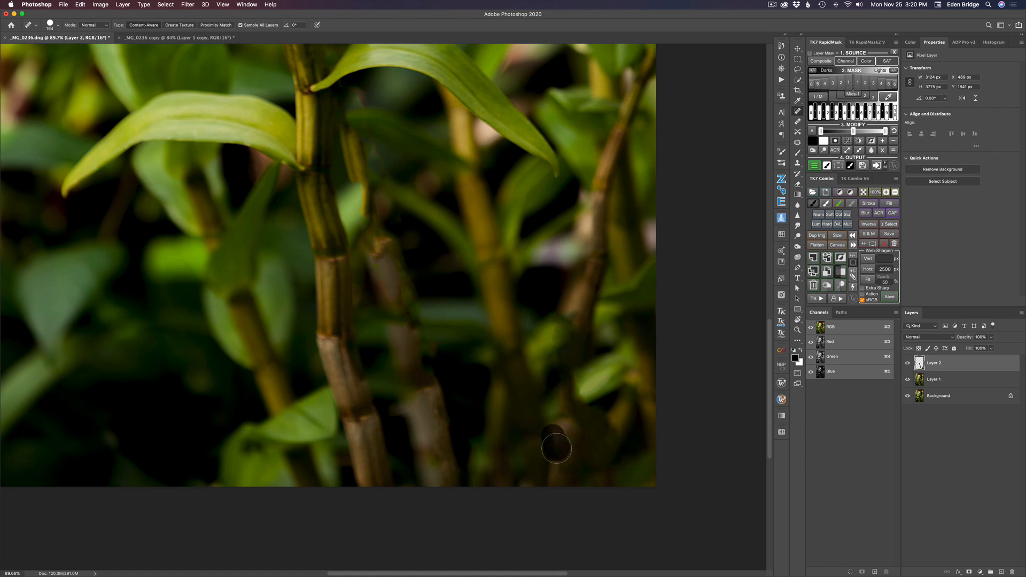
{"action": "left_click", "coordinate": [557, 430]}
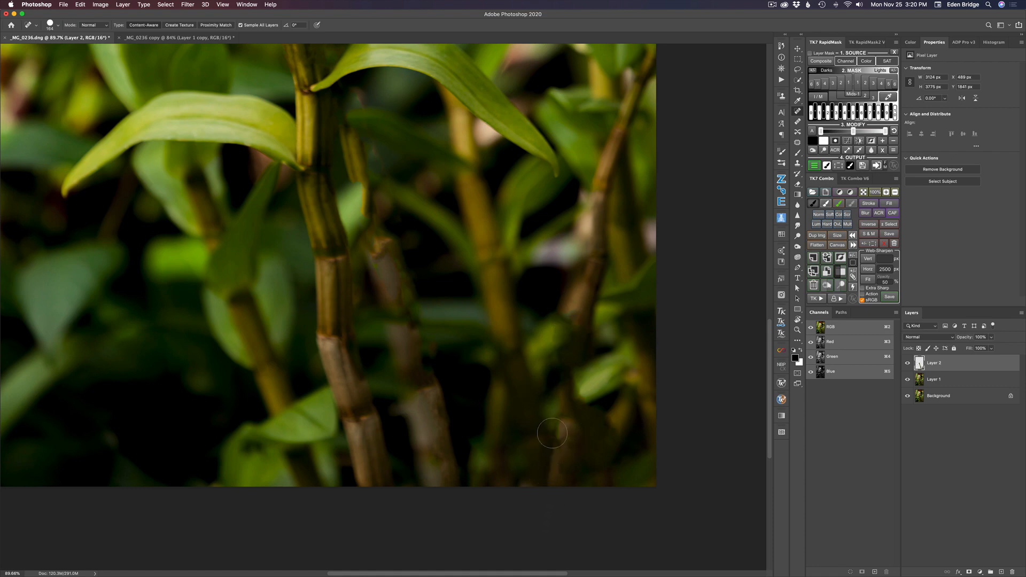
{"action": "left_click", "coordinate": [555, 428]}
{"action": "left_click", "coordinate": [561, 432]}
{"action": "left_click", "coordinate": [647, 218]}
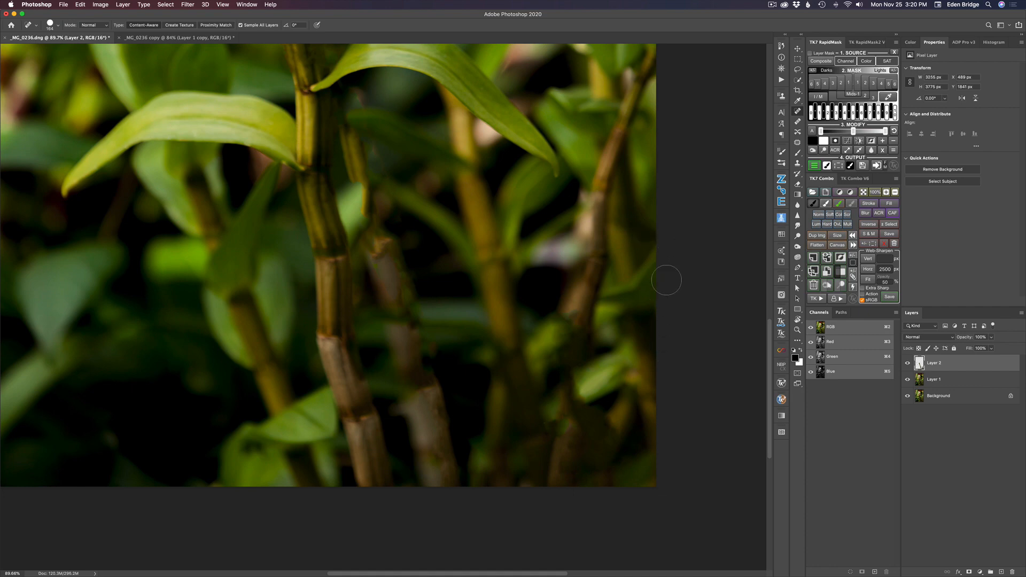
Step: Fit the photo in view and compare it with and without the healing on Layer 2
{"action": "key", "text": "super+0"}
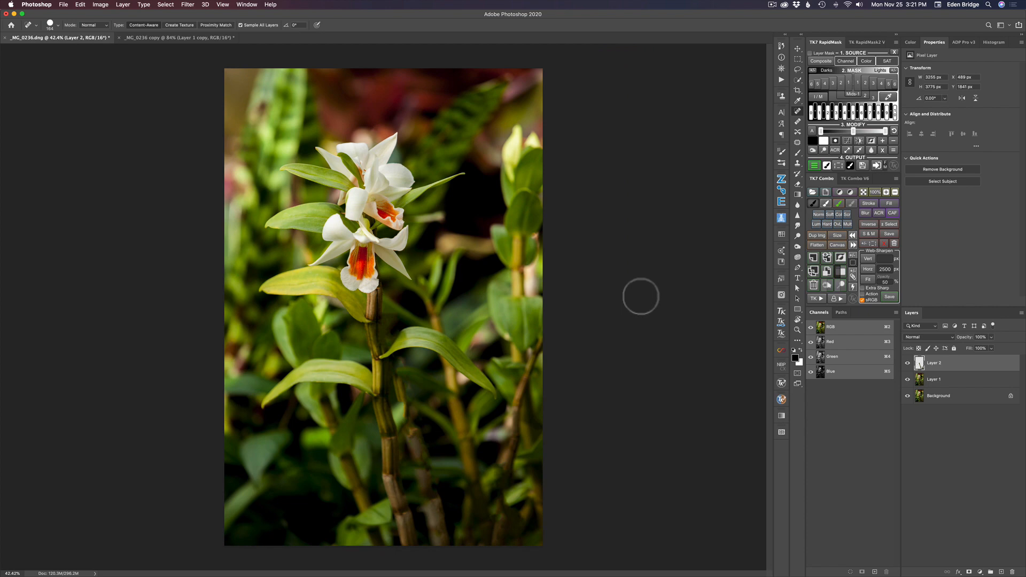
{"action": "left_click", "coordinate": [908, 364]}
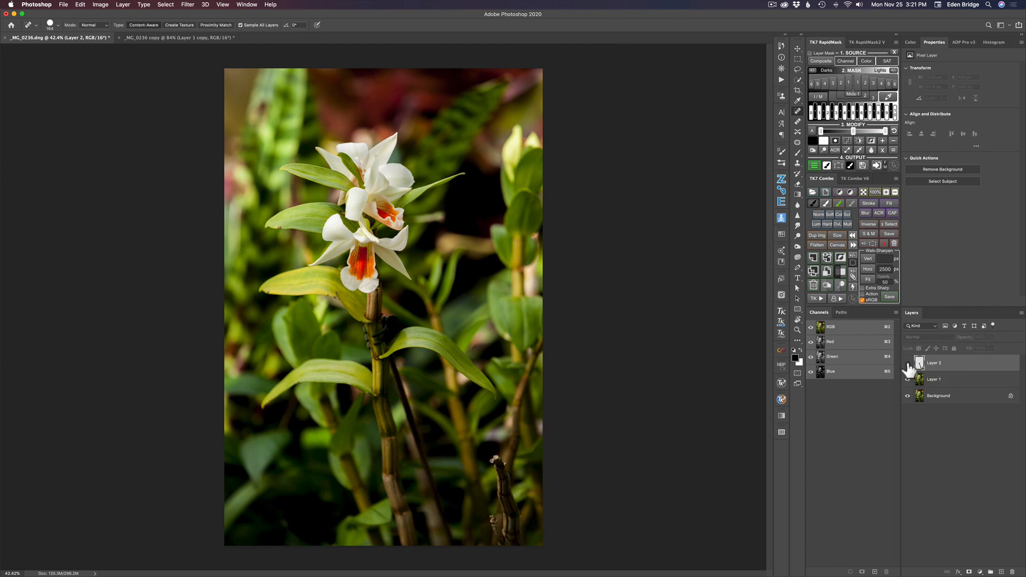
{"action": "left_click", "coordinate": [908, 364]}
{"action": "left_click", "coordinate": [908, 364]}
{"action": "left_click", "coordinate": [908, 364]}
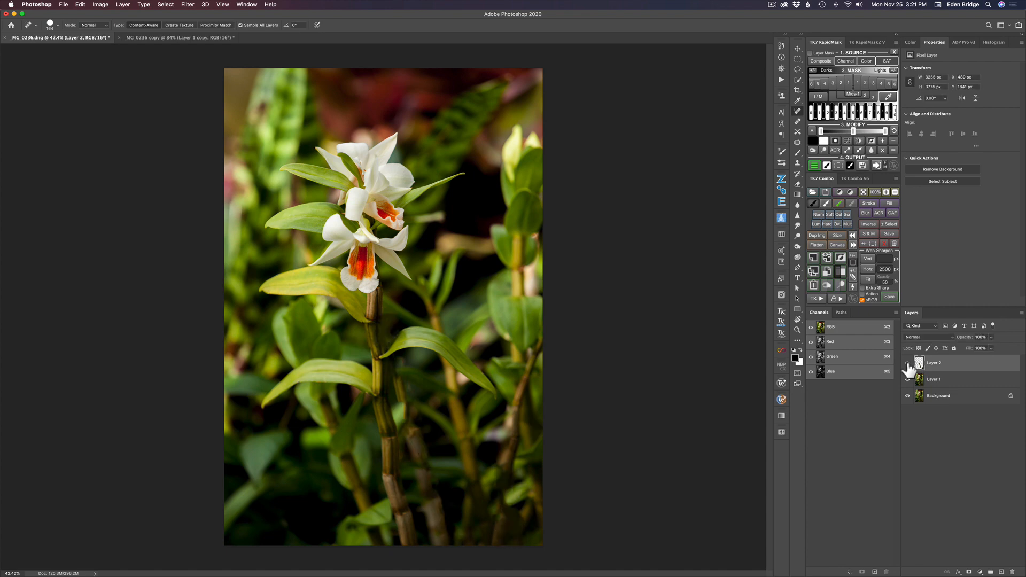
{"action": "left_click", "coordinate": [908, 364]}
{"action": "left_click", "coordinate": [907, 364]}
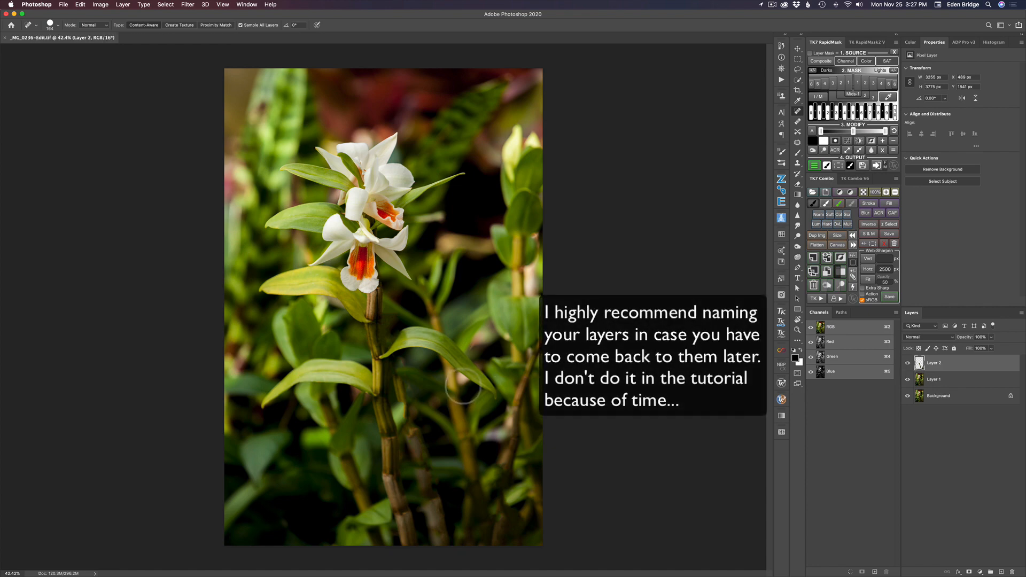
Step: Heal the small distractions beneath the right leaf and among the blurred stems in the lower right background
{"action": "left_click", "coordinate": [462, 378]}
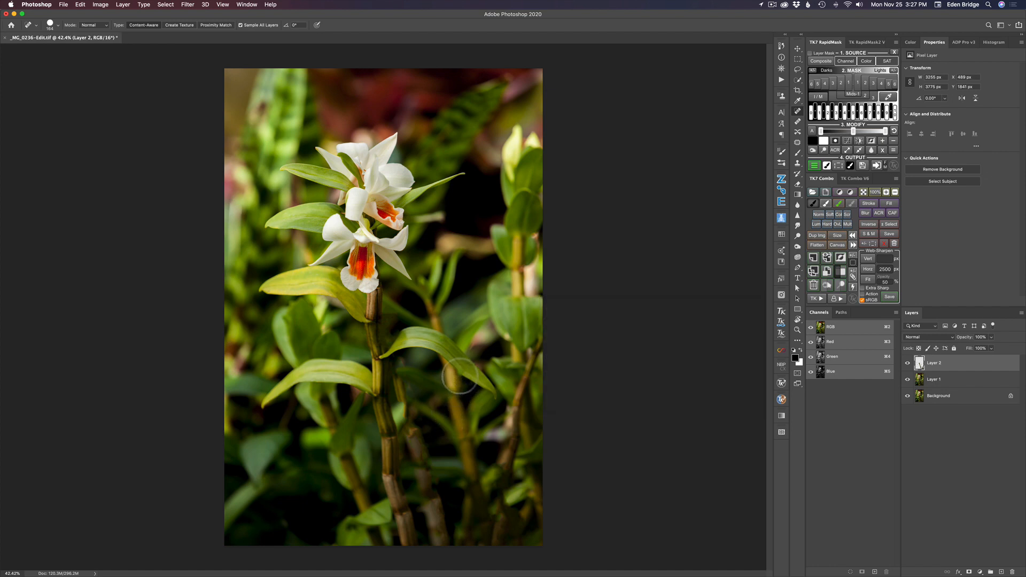
{"action": "left_click", "coordinate": [458, 373]}
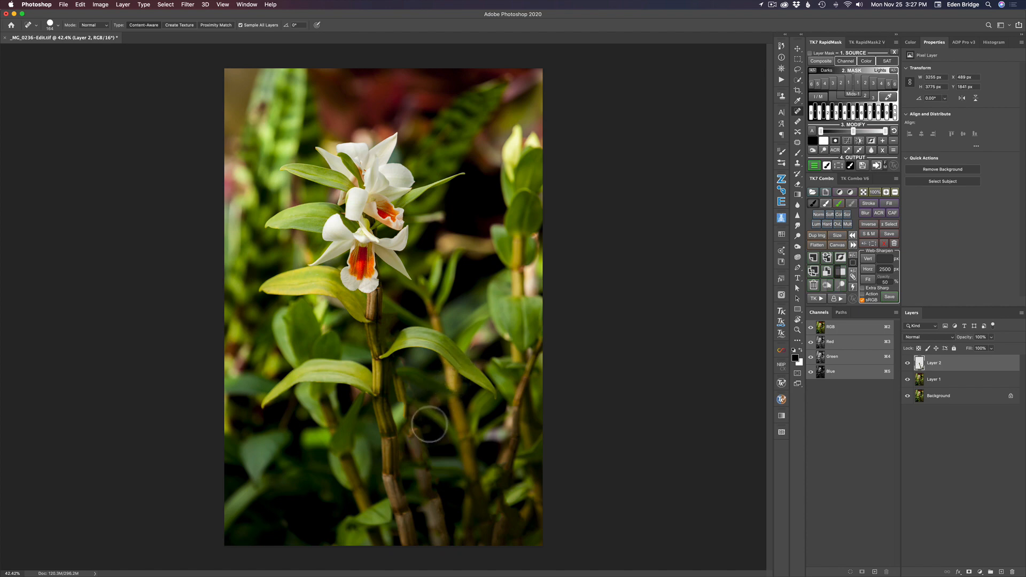
{"action": "left_click", "coordinate": [457, 372]}
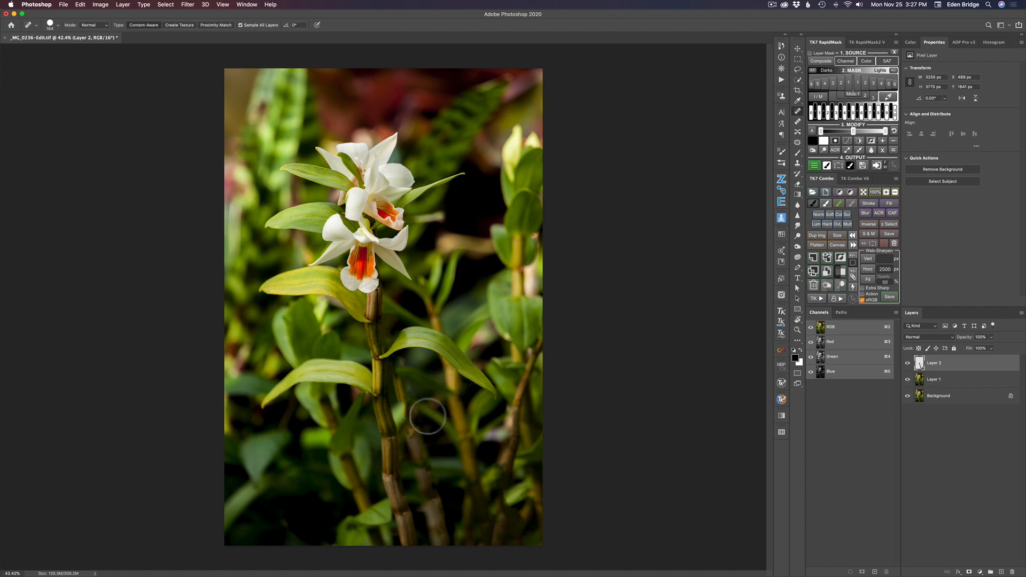
{"action": "left_click", "coordinate": [488, 435]}
{"action": "mouse_move", "coordinate": [488, 433]}
{"action": "left_mouse_down"}
{"action": "mouse_move", "coordinate": [508, 412]}
{"action": "mouse_move", "coordinate": [506, 433]}
{"action": "left_mouse_up"}
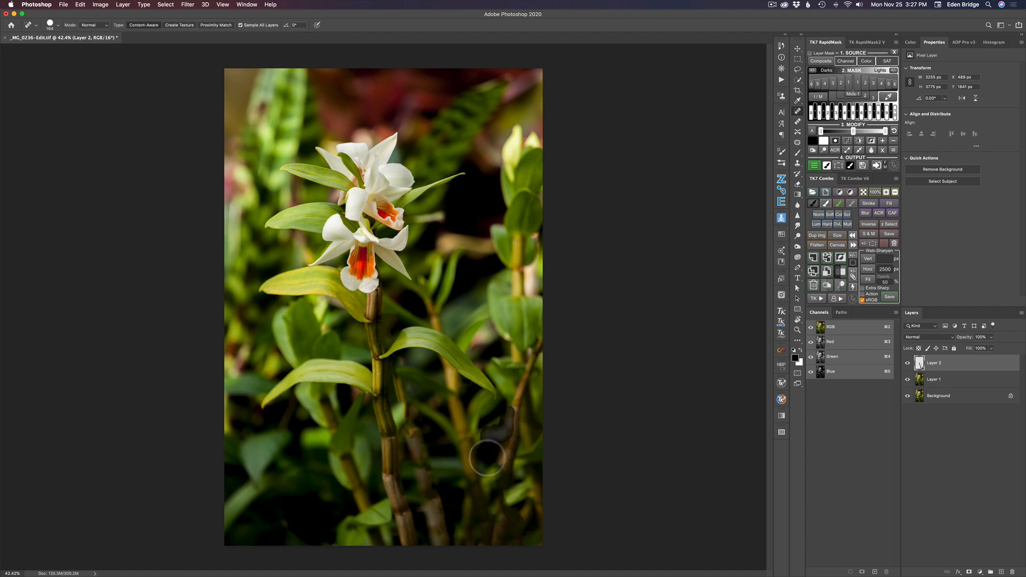
{"action": "left_click", "coordinate": [509, 430]}
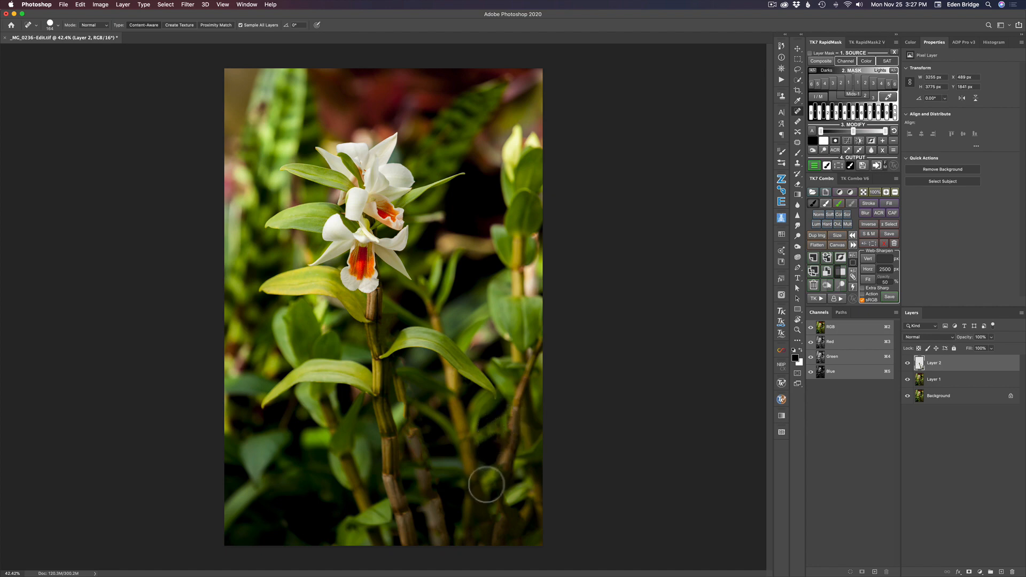
Step: Heal the small spots beside the stem in the lower right background and the pale patch at the photo's right edge
{"action": "left_click", "coordinate": [498, 427]}
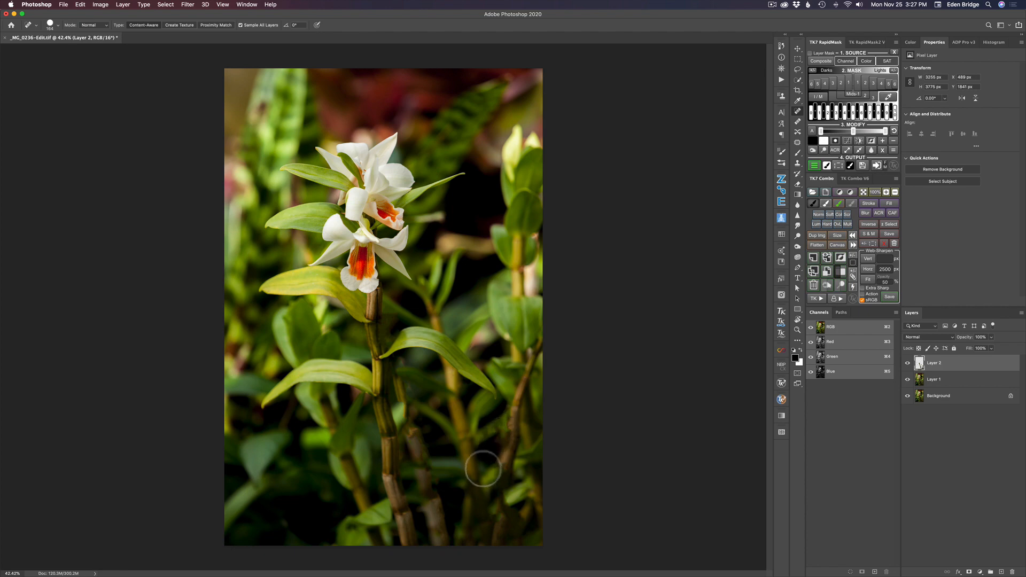
{"action": "left_click", "coordinate": [491, 430]}
{"action": "left_click", "coordinate": [496, 427]}
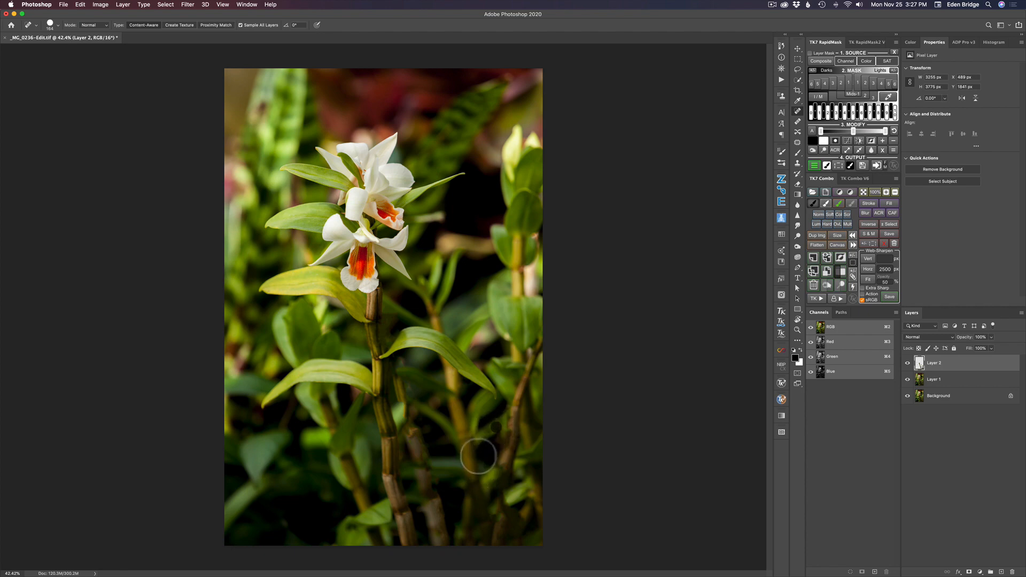
{"action": "left_click", "coordinate": [489, 431]}
{"action": "left_click", "coordinate": [497, 430]}
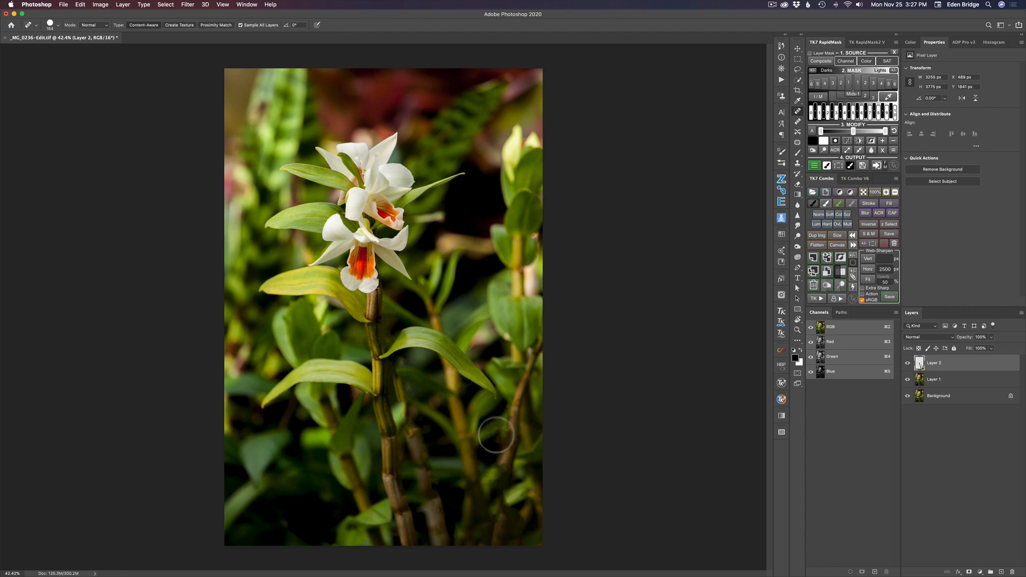
{"action": "left_click", "coordinate": [499, 431]}
{"action": "mouse_move", "coordinate": [527, 271]}
{"action": "left_mouse_down"}
{"action": "mouse_move", "coordinate": [542, 290]}
{"action": "mouse_move", "coordinate": [542, 242]}
{"action": "left_mouse_up"}
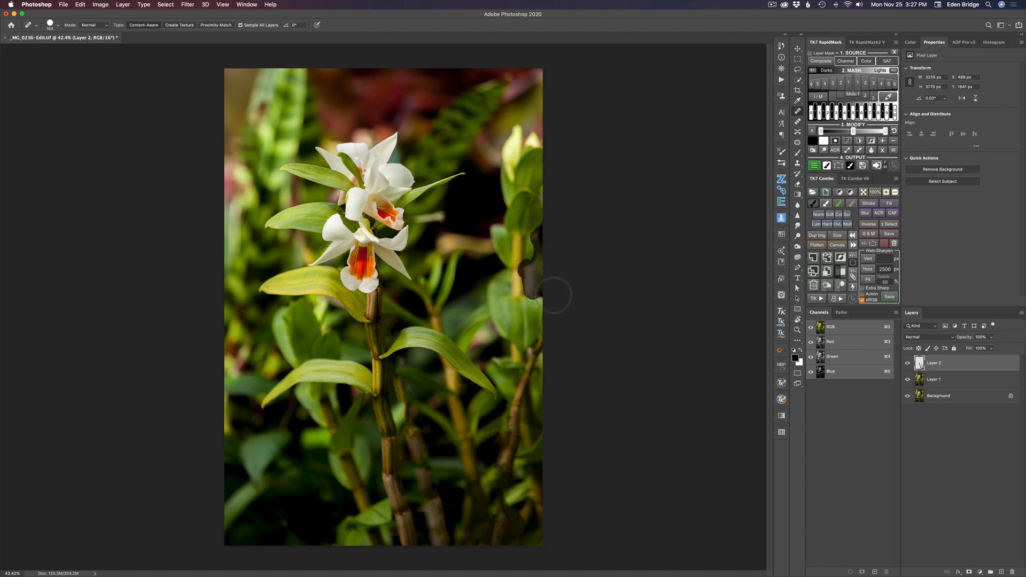
{"action": "left_click_drag", "start_coordinate": [555, 295], "coordinate": [559, 297]}
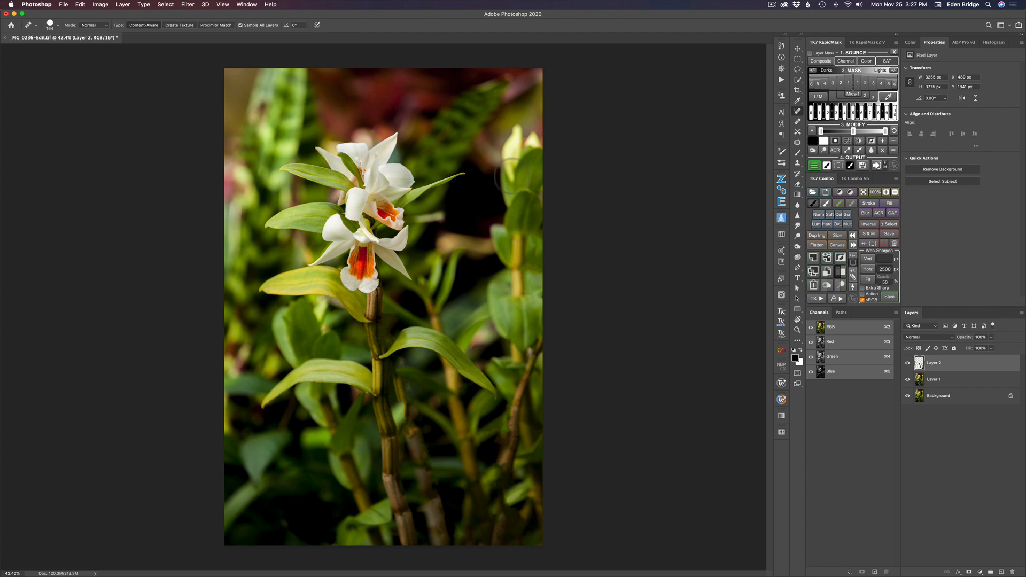
Step: Try to heal away the pale buds and tidy the leaf edge in the upper right, and undo it
{"action": "left_click_drag", "start_coordinate": [510, 175], "coordinate": [510, 156]}
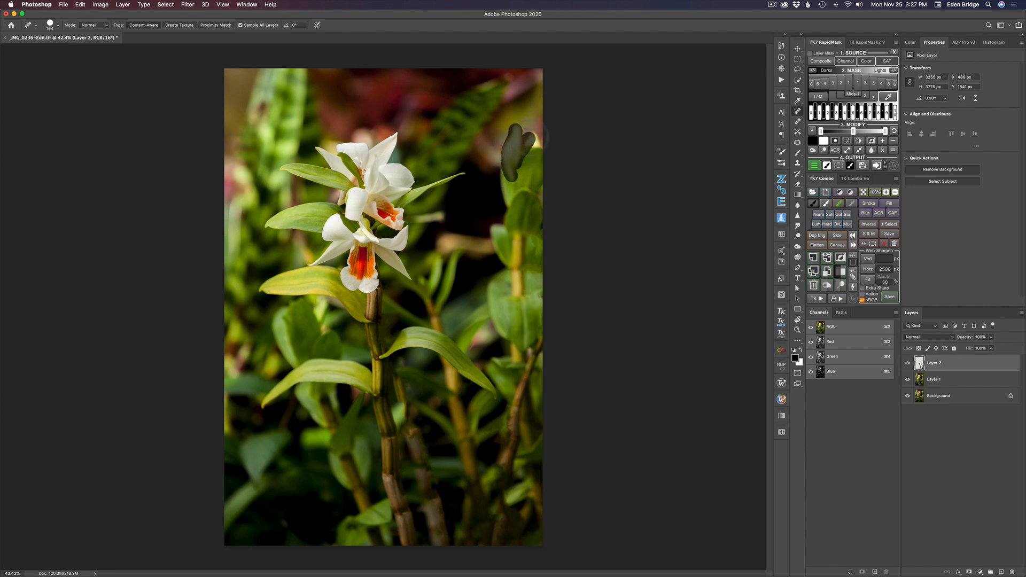
{"action": "left_click_drag", "start_coordinate": [545, 148], "coordinate": [561, 188]}
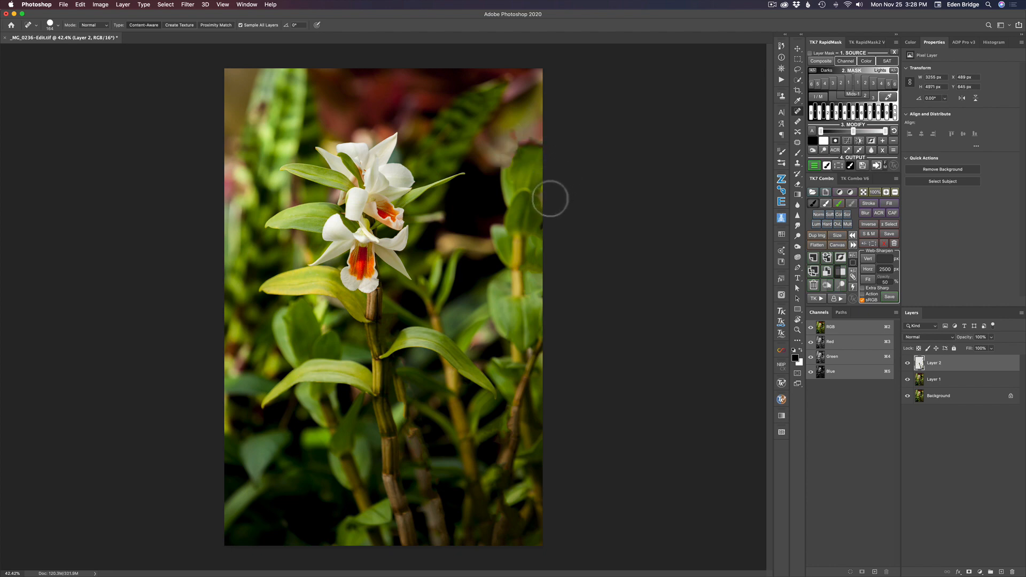
{"action": "mouse_move", "coordinate": [508, 166]}
{"action": "left_mouse_down"}
{"action": "mouse_move", "coordinate": [512, 138]}
{"action": "mouse_move", "coordinate": [508, 158]}
{"action": "mouse_move", "coordinate": [546, 138]}
{"action": "left_mouse_up"}
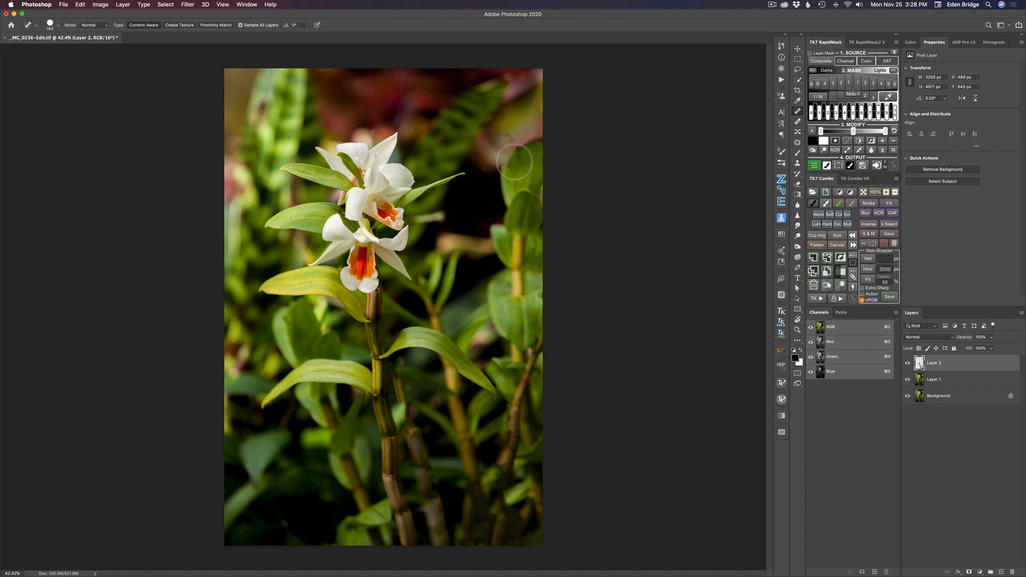
{"action": "left_click", "coordinate": [518, 149]}
{"action": "mouse_move", "coordinate": [518, 149]}
{"action": "left_mouse_down"}
{"action": "mouse_move", "coordinate": [519, 146]}
{"action": "mouse_move", "coordinate": [540, 144]}
{"action": "left_mouse_up"}
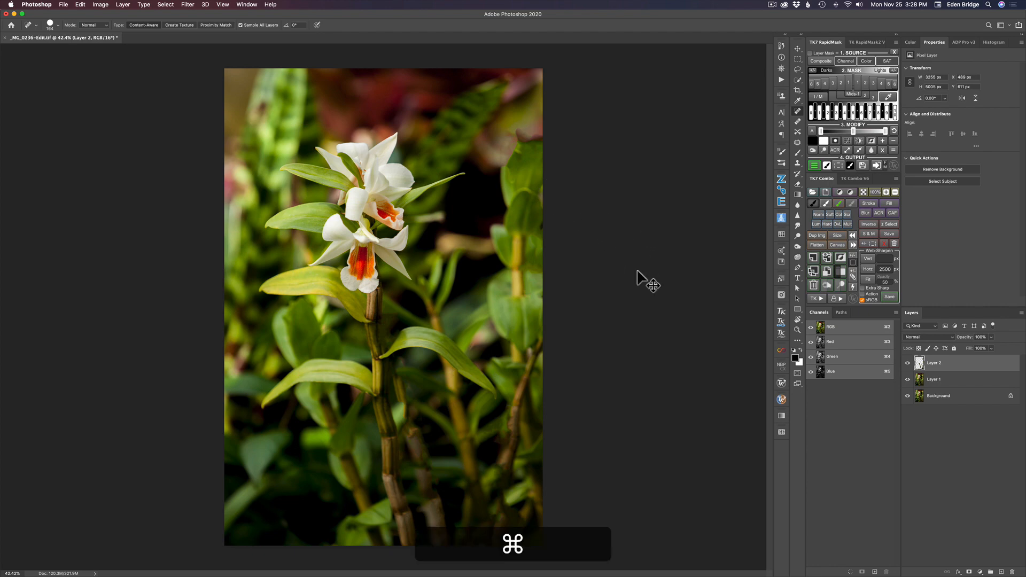
{"action": "key", "text": "super+z"}
{"action": "key", "text": "super+z"}
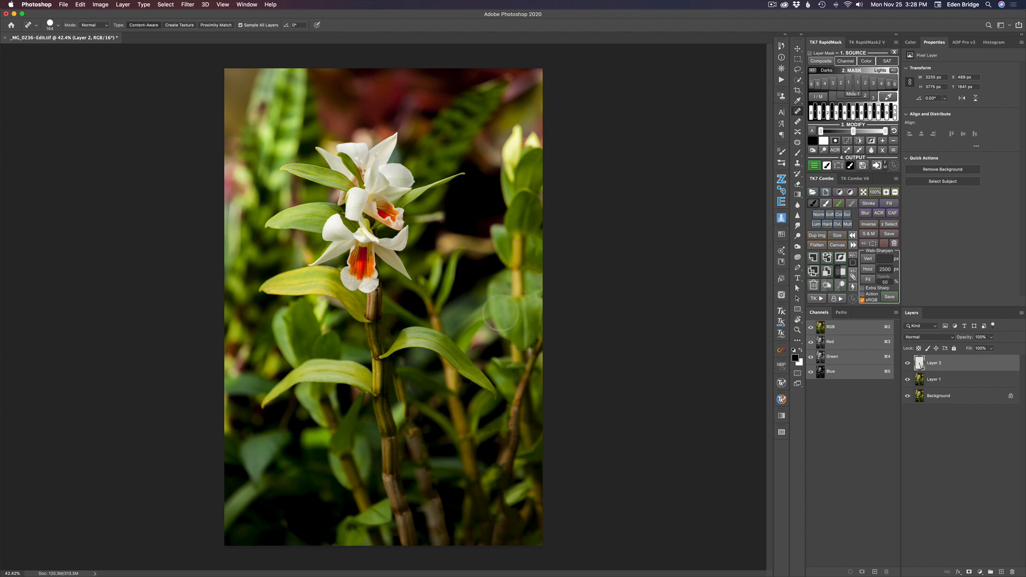
Step: Heal the background around the narrow leaves below the flowers' right side and the area just above the tip of the right leaf
{"action": "mouse_move", "coordinate": [446, 236]}
{"action": "left_mouse_down"}
{"action": "mouse_move", "coordinate": [489, 249]}
{"action": "mouse_move", "coordinate": [483, 285]}
{"action": "mouse_move", "coordinate": [470, 282]}
{"action": "mouse_move", "coordinate": [474, 241]}
{"action": "mouse_move", "coordinate": [471, 263]}
{"action": "mouse_move", "coordinate": [448, 256]}
{"action": "mouse_move", "coordinate": [447, 242]}
{"action": "mouse_move", "coordinate": [433, 294]}
{"action": "mouse_move", "coordinate": [455, 247]}
{"action": "mouse_move", "coordinate": [435, 275]}
{"action": "mouse_move", "coordinate": [463, 252]}
{"action": "left_mouse_up"}
{"action": "left_click", "coordinate": [448, 257]}
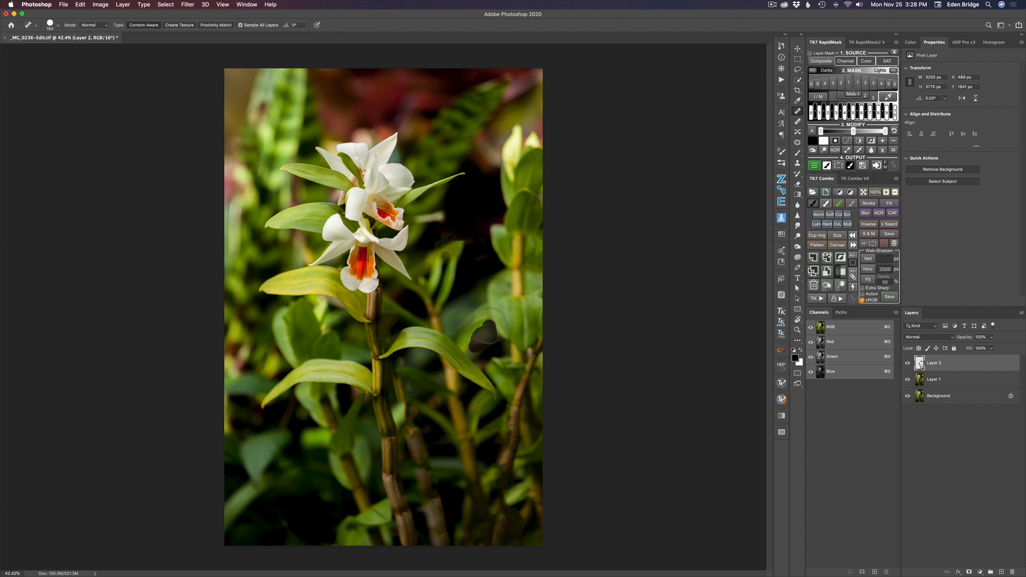
{"action": "left_click", "coordinate": [484, 337]}
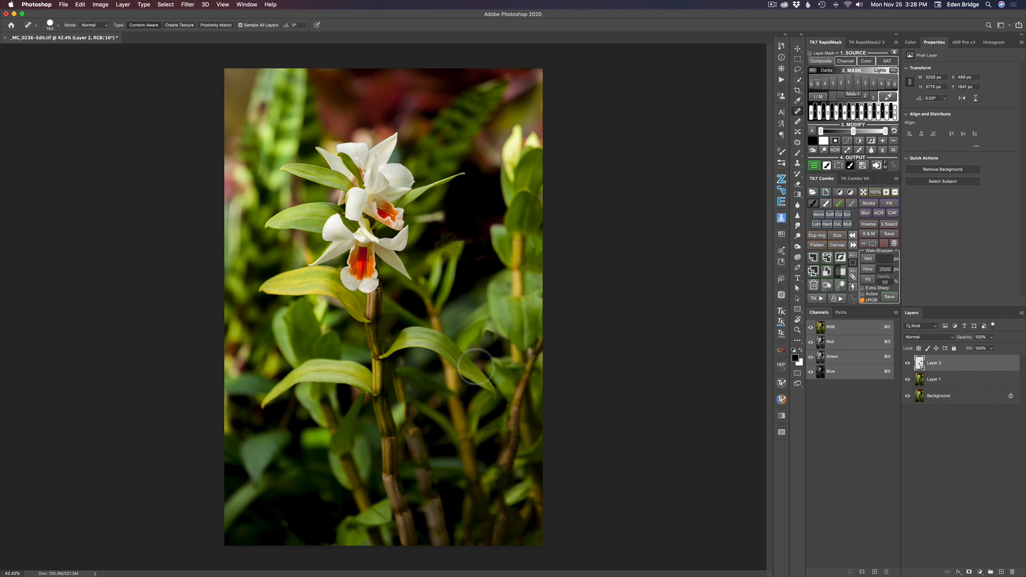
{"action": "left_click", "coordinate": [491, 335]}
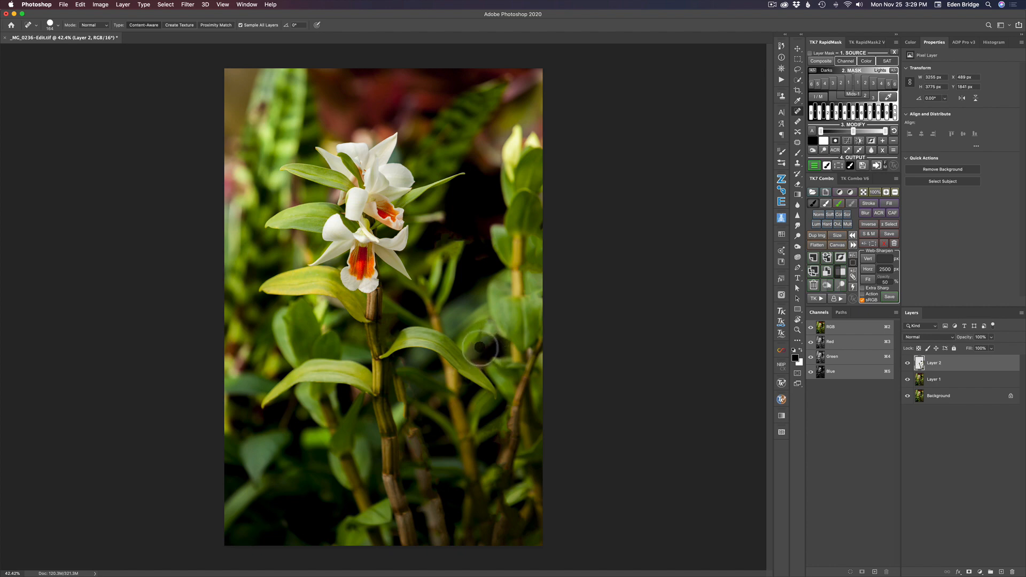
{"action": "left_click", "coordinate": [480, 348]}
{"action": "left_click", "coordinate": [476, 353]}
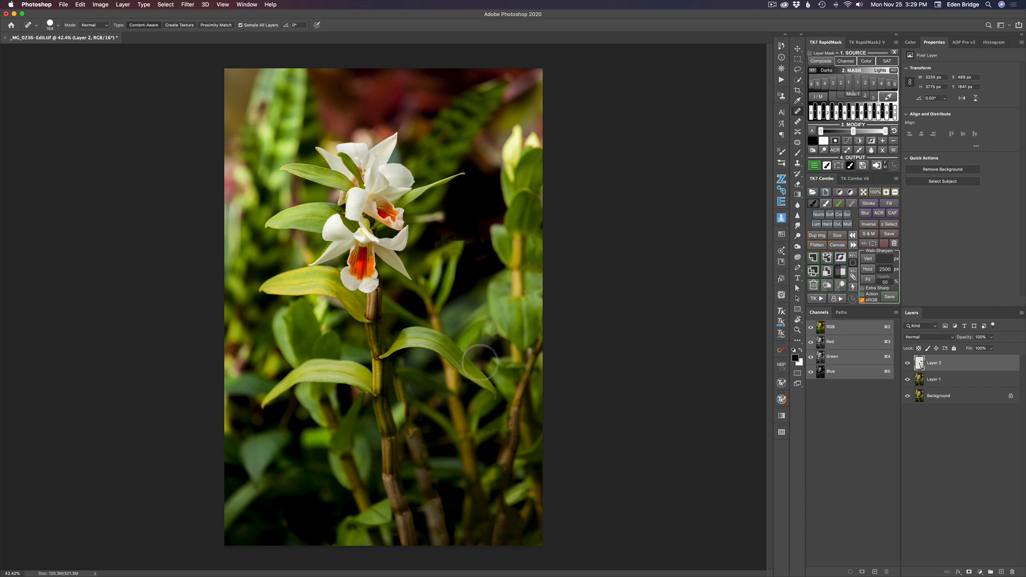
{"action": "left_click", "coordinate": [492, 343]}
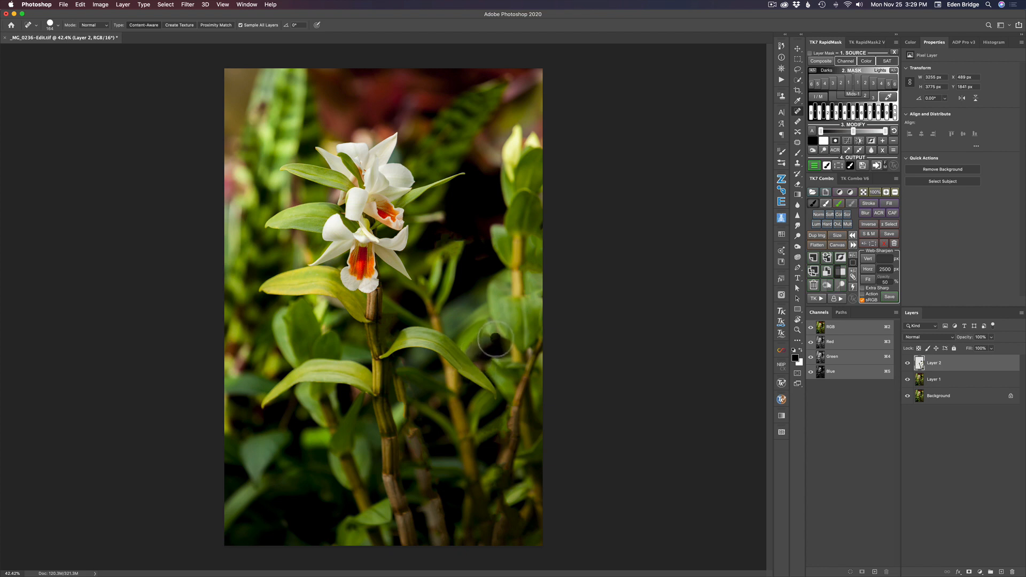
{"action": "left_click", "coordinate": [495, 338]}
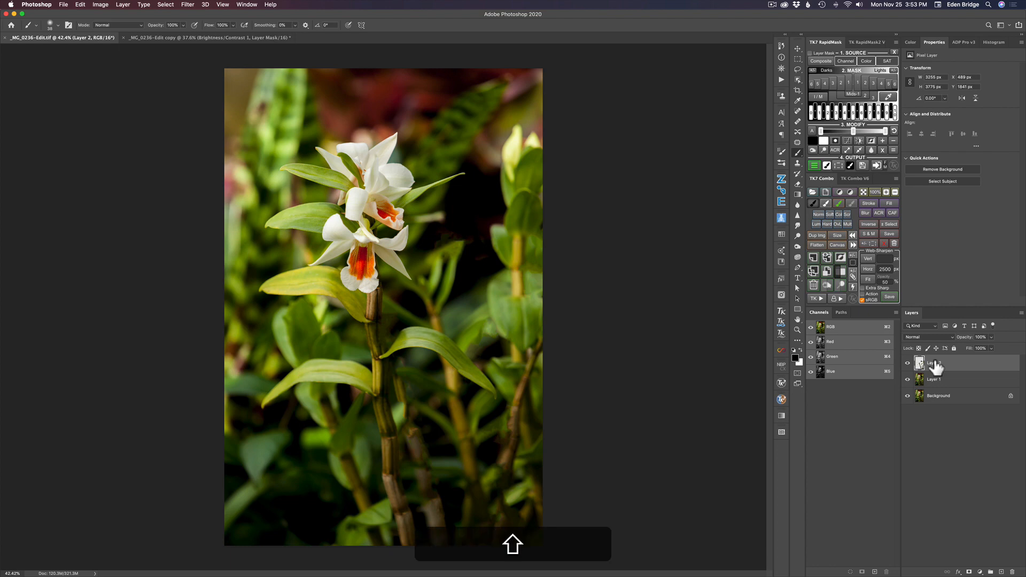
Step: Stamp all visible layers into a new layer on top and choose the Object Selection Tool
{"action": "key", "text": "alt+shift+super+e"}
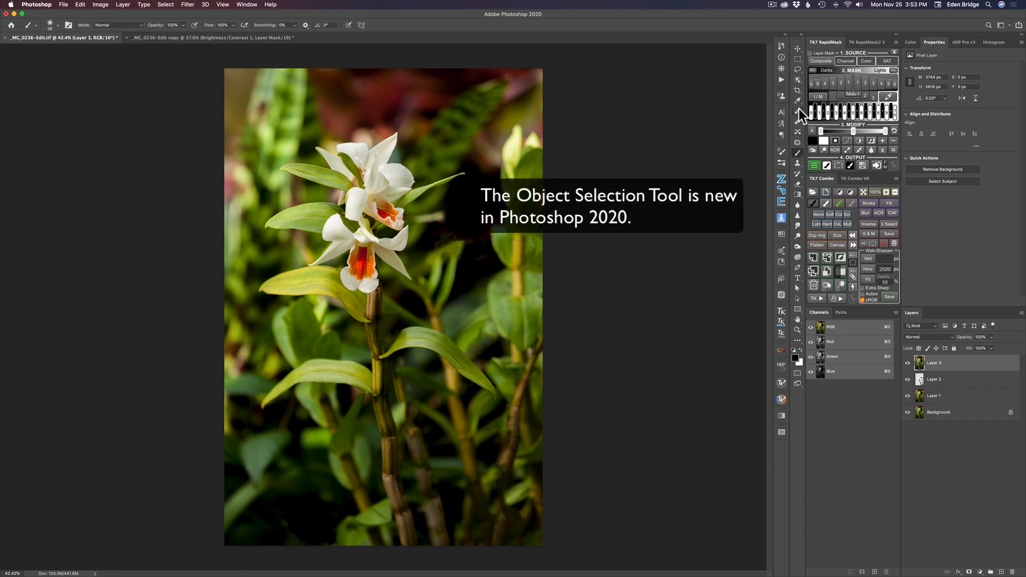
{"action": "left_click", "coordinate": [798, 80]}
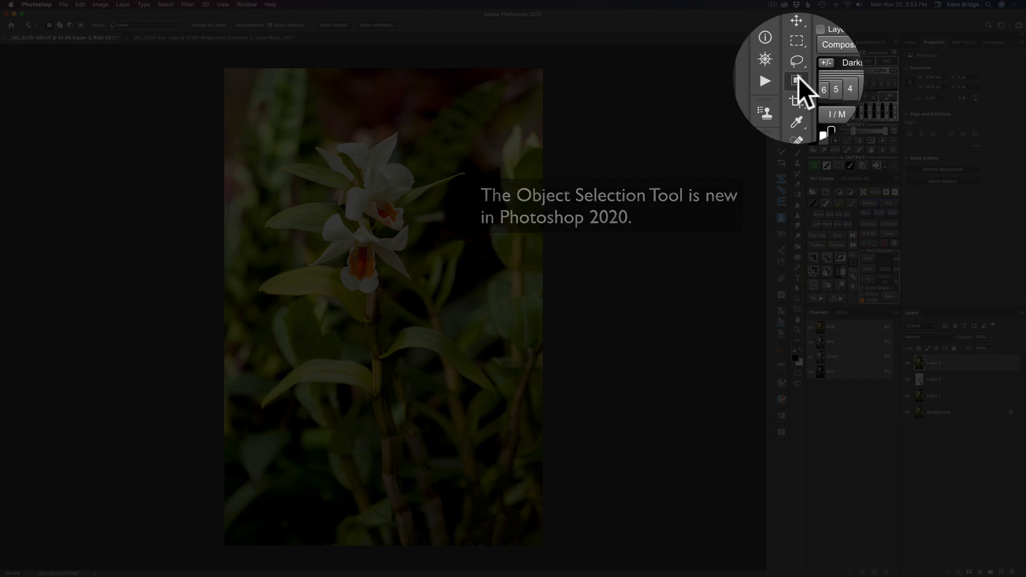
{"action": "right_click", "coordinate": [799, 78]}
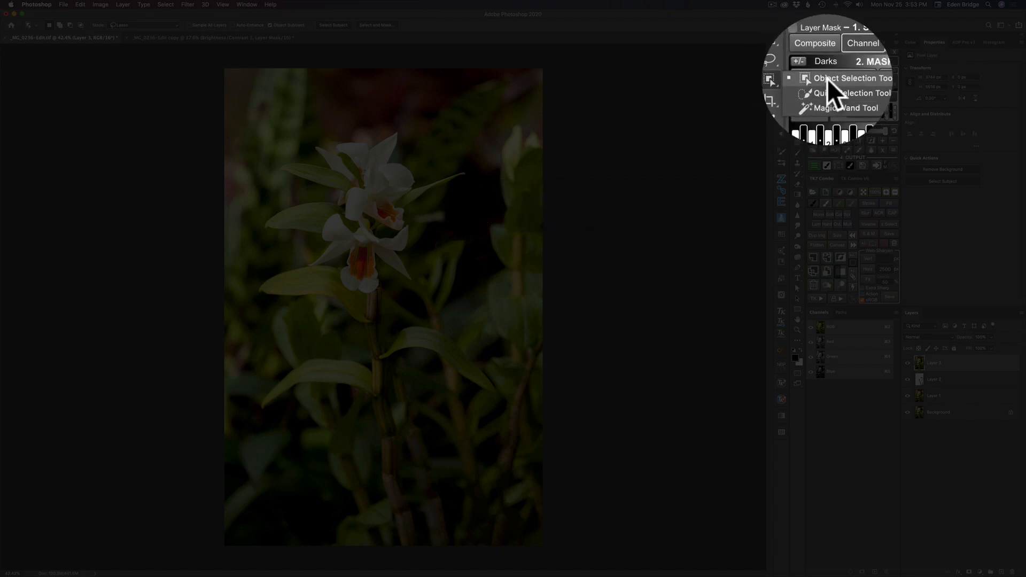
{"action": "left_click", "coordinate": [799, 78]}
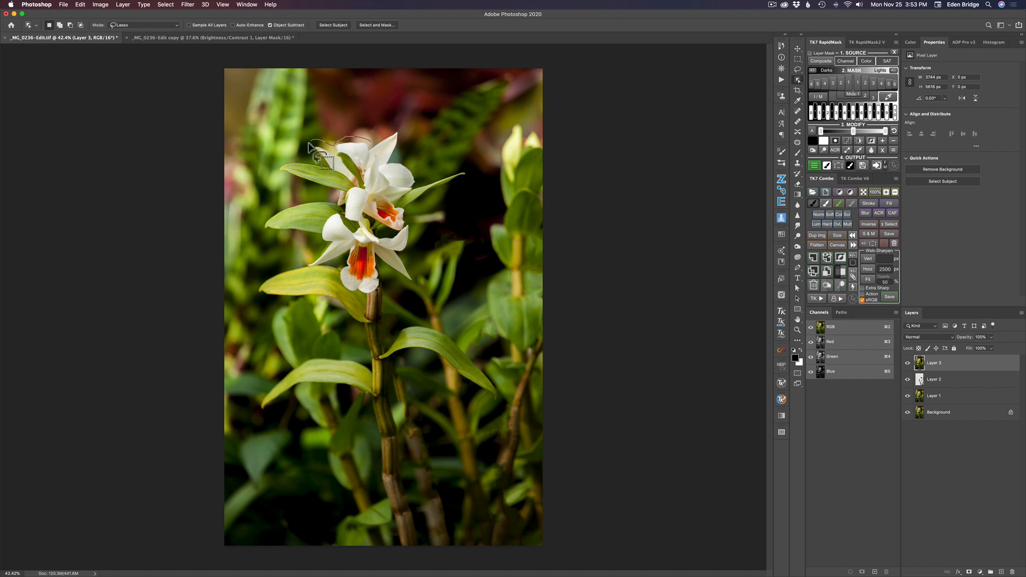
Step: Select both orchid flowers and their surrounding leaves with a freehand Object Selection outline in Lasso mode
{"action": "left_click_drag", "start_coordinate": [318, 158], "coordinate": [277, 163]}
{"action": "left_click_drag", "start_coordinate": [326, 191], "coordinate": [276, 204]}
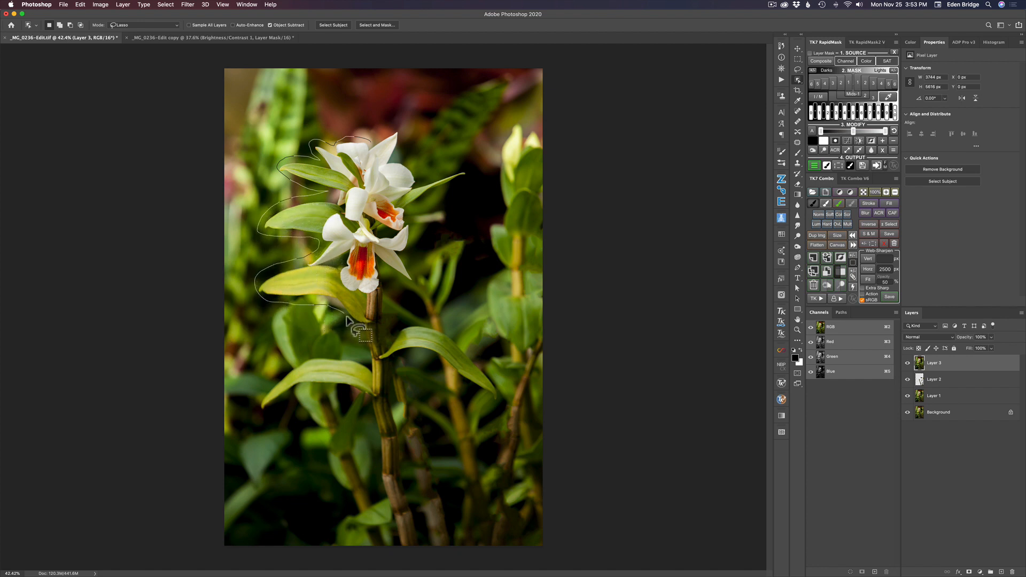
{"action": "left_click_drag", "start_coordinate": [373, 334], "coordinate": [386, 309]}
{"action": "mouse_move", "coordinate": [412, 250]}
{"action": "left_mouse_down"}
{"action": "mouse_move", "coordinate": [410, 206]}
{"action": "mouse_move", "coordinate": [472, 172]}
{"action": "mouse_move", "coordinate": [426, 183]}
{"action": "left_mouse_up"}
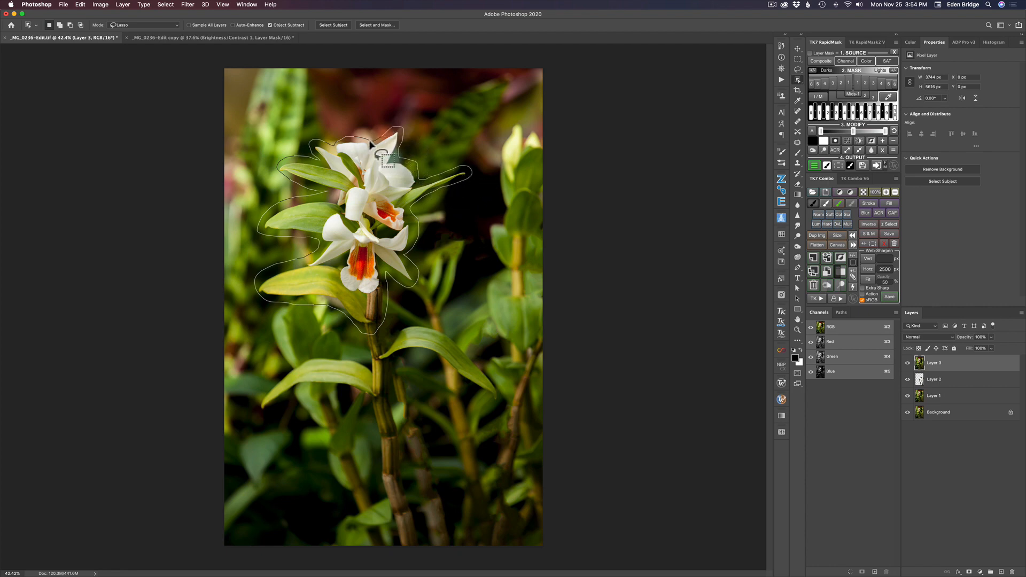
{"action": "left_click_drag", "start_coordinate": [434, 286], "coordinate": [435, 287]}
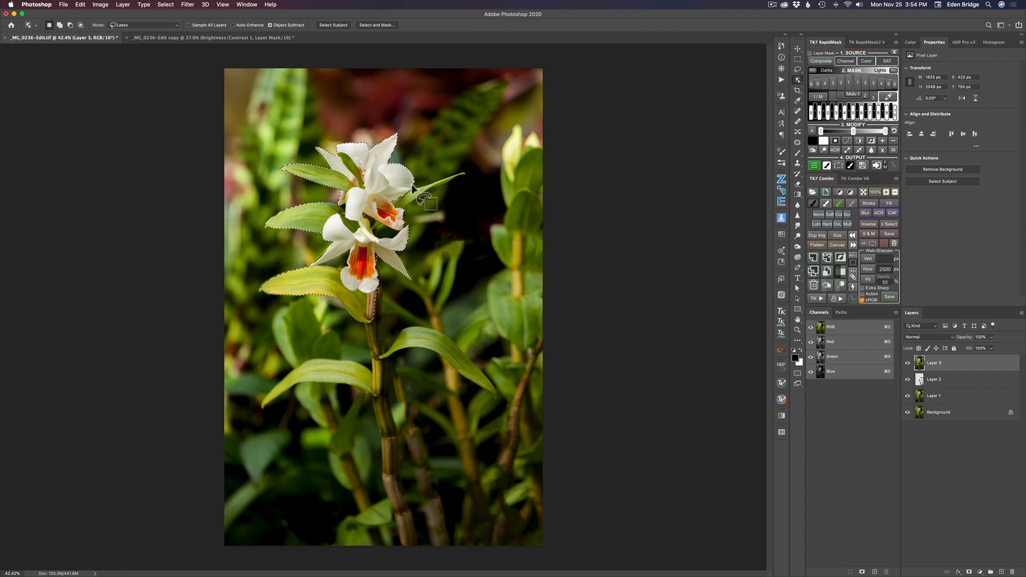
Step: Add the slender leaf on the right of the upper flower to the selection
{"action": "scroll", "coordinate": [412, 185], "scroll_direction": "up", "scroll_amount": 5}
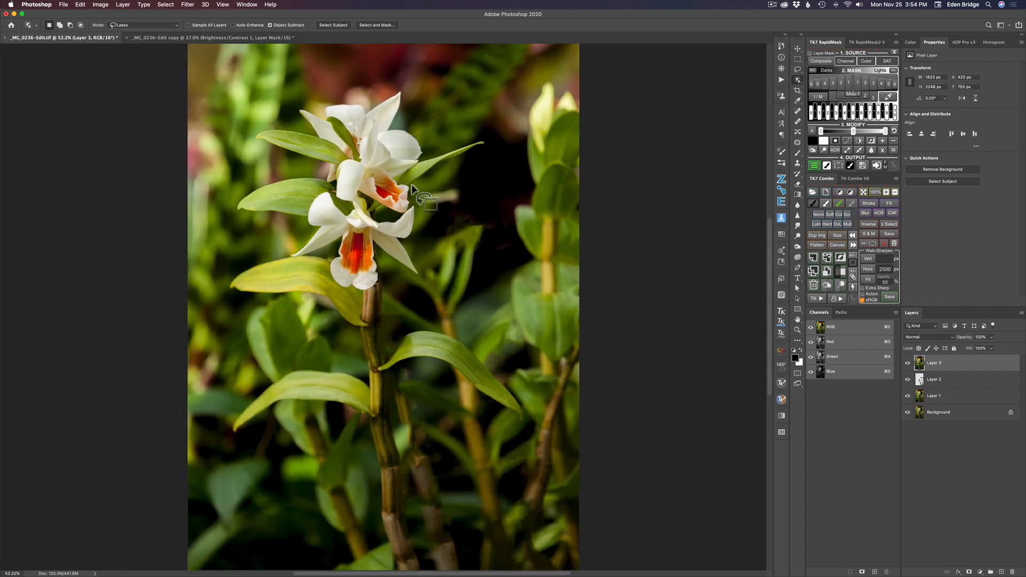
{"action": "scroll", "coordinate": [412, 185], "scroll_direction": "up", "scroll_amount": 1}
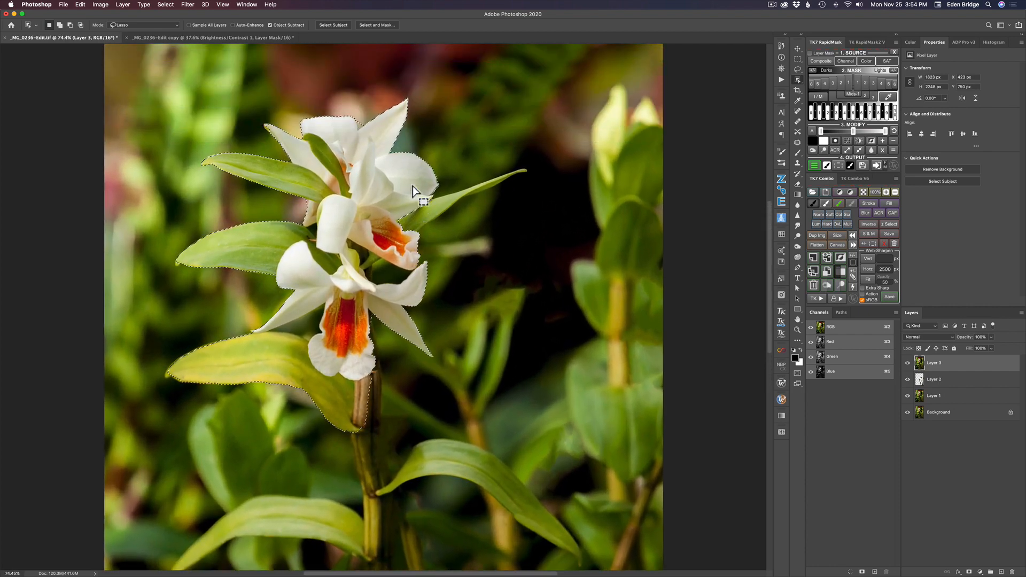
{"action": "key", "text": "shift"}
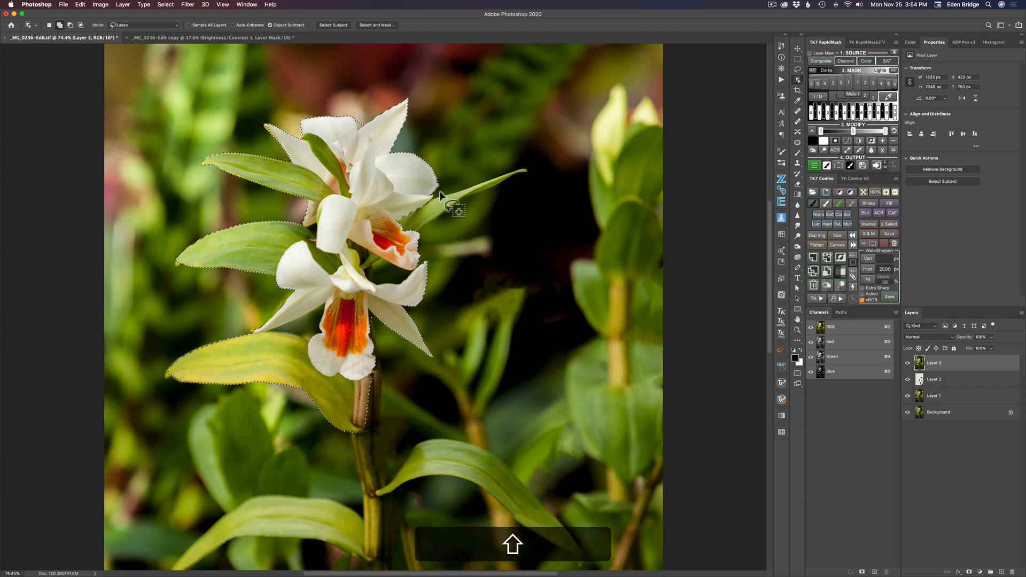
{"action": "mouse_move", "coordinate": [434, 193]}
{"action": "left_mouse_down"}
{"action": "mouse_move", "coordinate": [534, 164]}
{"action": "mouse_move", "coordinate": [531, 175]}
{"action": "mouse_move", "coordinate": [406, 240]}
{"action": "mouse_move", "coordinate": [397, 216]}
{"action": "mouse_move", "coordinate": [427, 193]}
{"action": "left_mouse_up"}
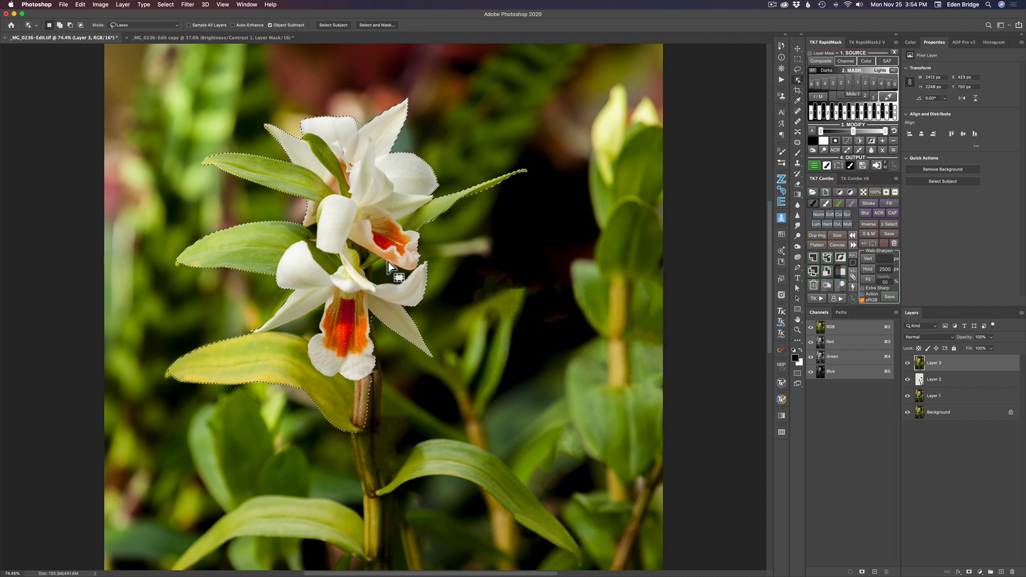
Step: Subtract the background gap between the two flowers and the area around the lower flower's left petal from the selection
{"action": "key", "text": "alt"}
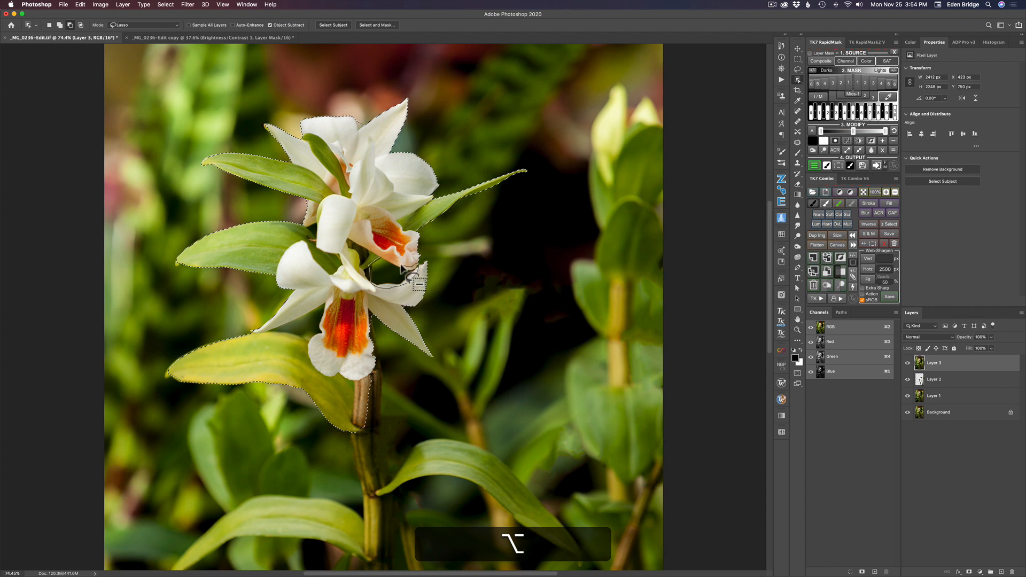
{"action": "mouse_move", "coordinate": [379, 262]}
{"action": "left_mouse_down"}
{"action": "mouse_move", "coordinate": [360, 271]}
{"action": "mouse_move", "coordinate": [369, 268]}
{"action": "left_mouse_up"}
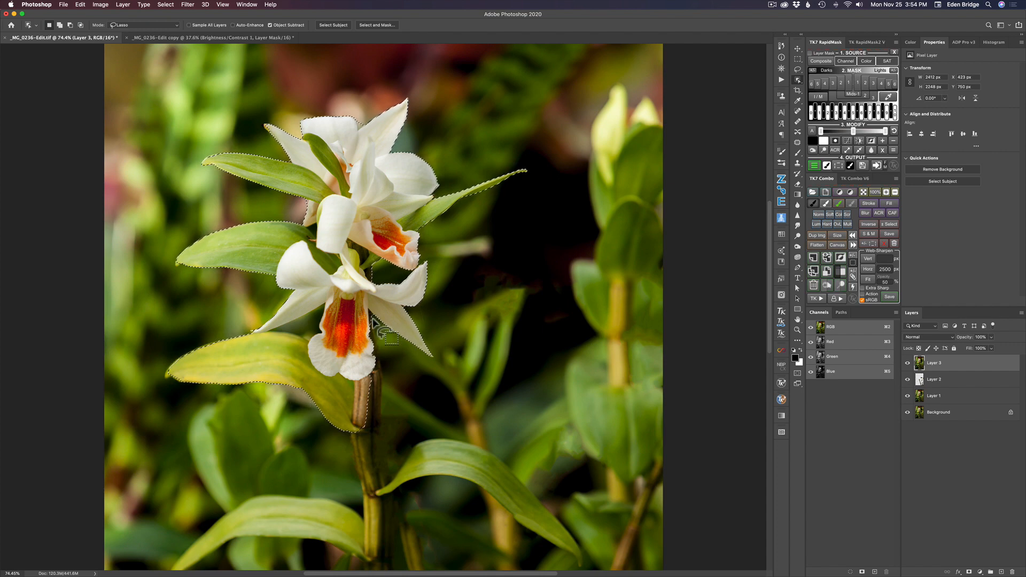
{"action": "key", "text": "alt"}
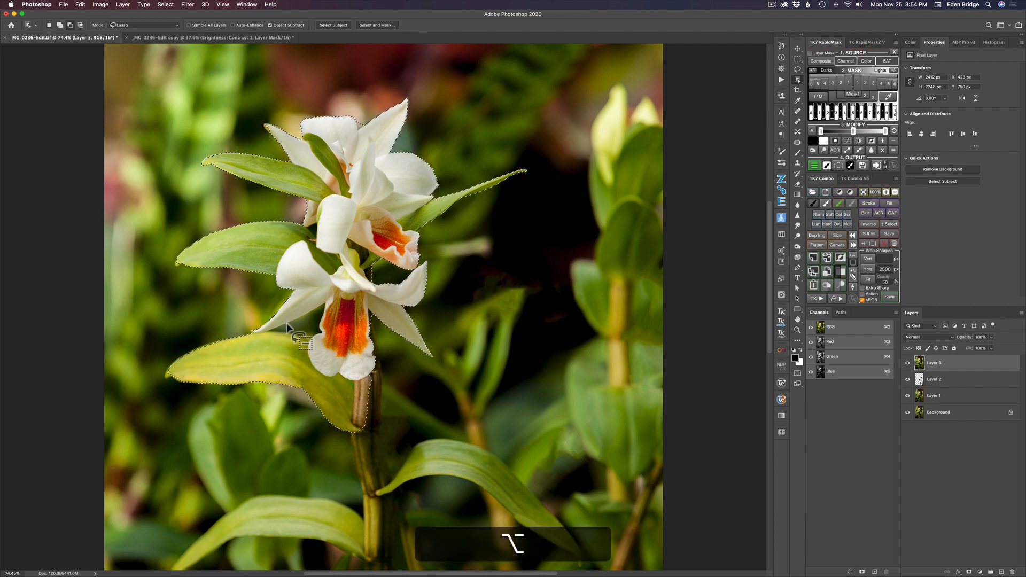
{"action": "left_click_drag", "start_coordinate": [265, 331], "coordinate": [312, 307]}
{"action": "left_click_drag", "start_coordinate": [262, 334], "coordinate": [261, 332]}
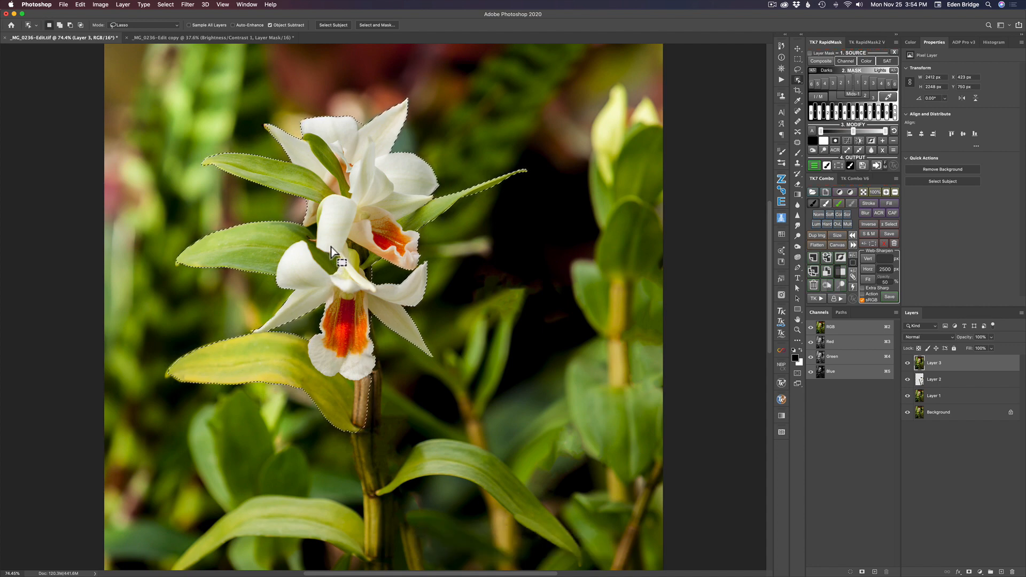
{"action": "key", "text": "alt"}
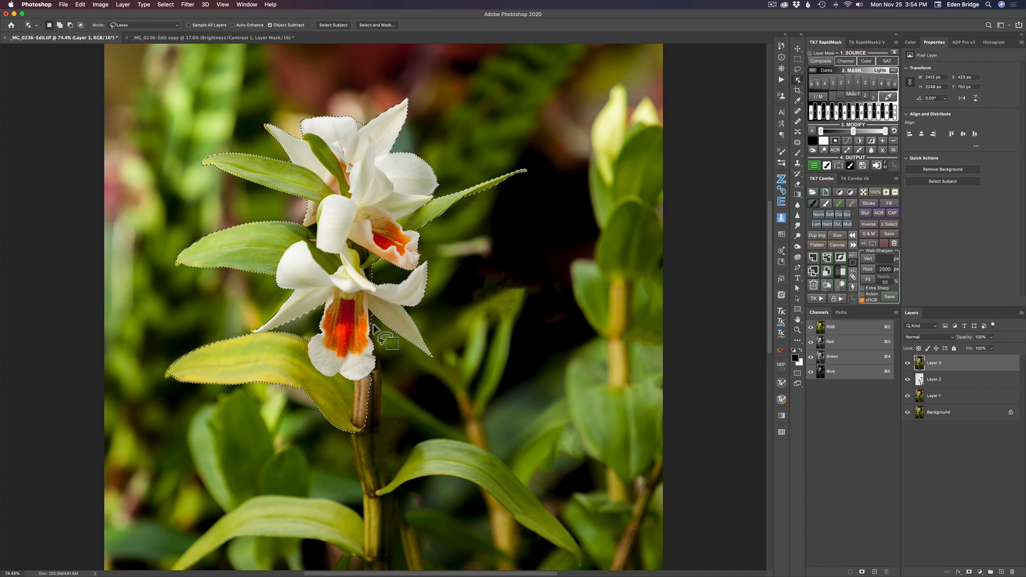
Step: Add the main stem from below the lower flower down to the base of the right leaf to the selection
{"action": "key", "text": "shift"}
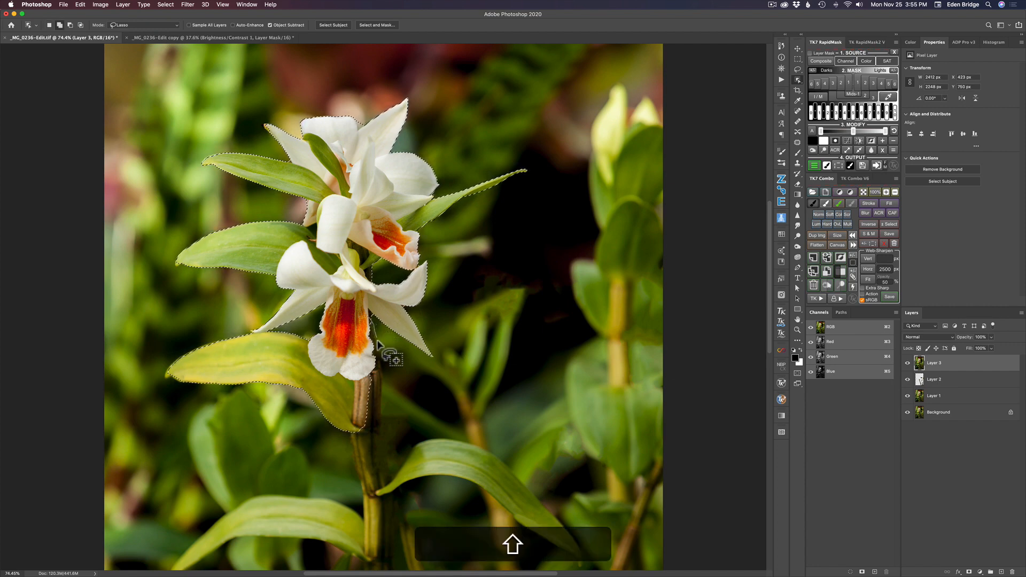
{"action": "mouse_move", "coordinate": [382, 362]}
{"action": "left_mouse_down"}
{"action": "mouse_move", "coordinate": [392, 485]}
{"action": "mouse_move", "coordinate": [374, 494]}
{"action": "left_mouse_up"}
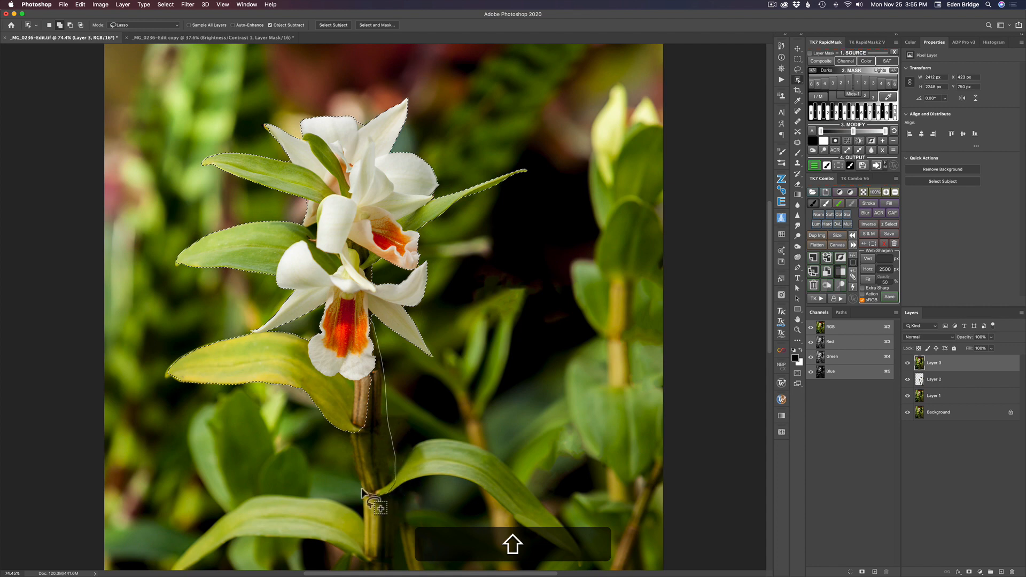
{"action": "left_click_drag", "start_coordinate": [349, 431], "coordinate": [347, 433]}
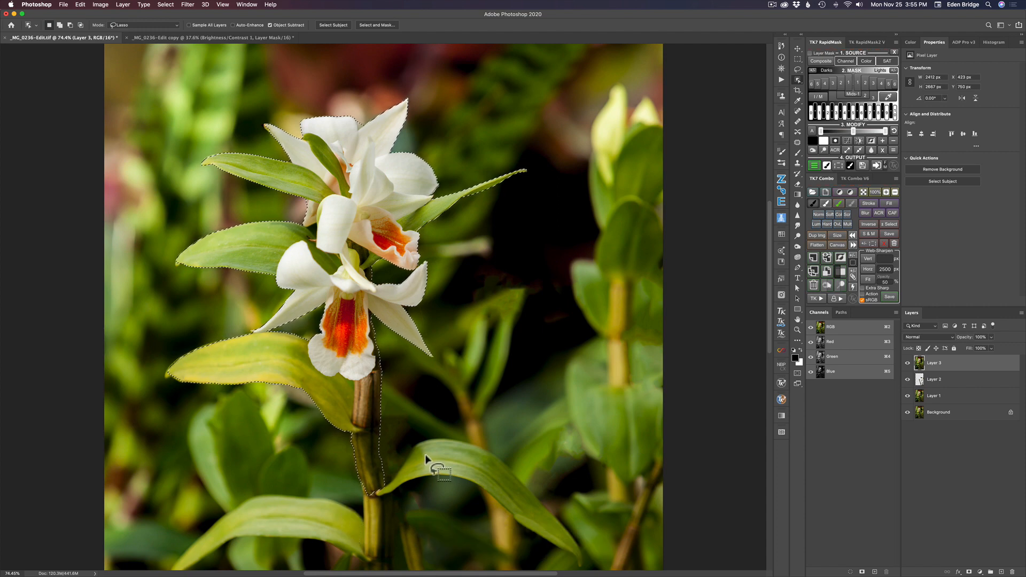
Step: Add the curved leaf on the right of the stem to the selection with a freehand outline
{"action": "key", "text": "space"}
{"action": "left_click_drag", "start_coordinate": [460, 459], "coordinate": [371, 249]}
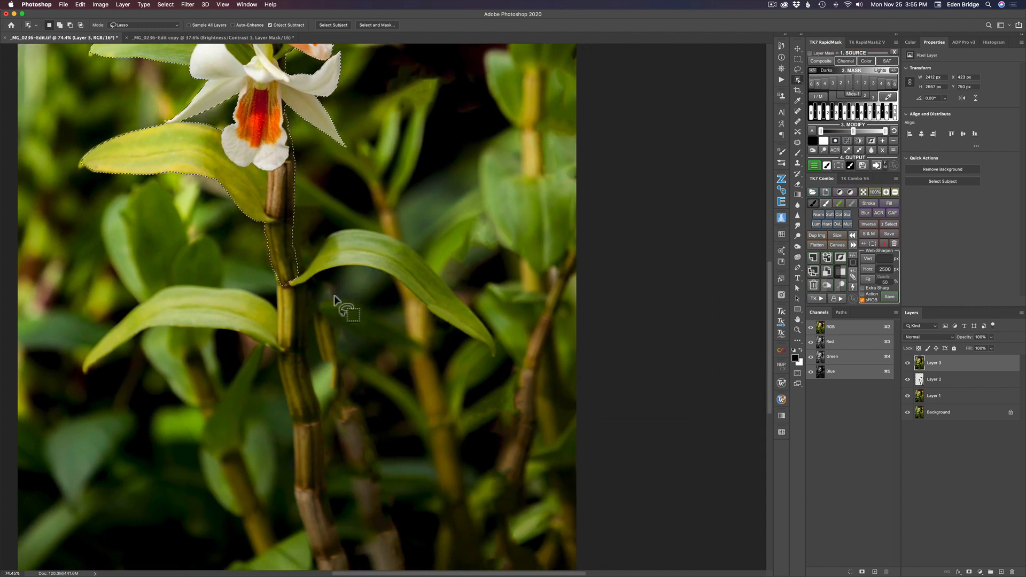
{"action": "key", "text": "shift"}
{"action": "left_click_drag", "start_coordinate": [299, 271], "coordinate": [334, 227]}
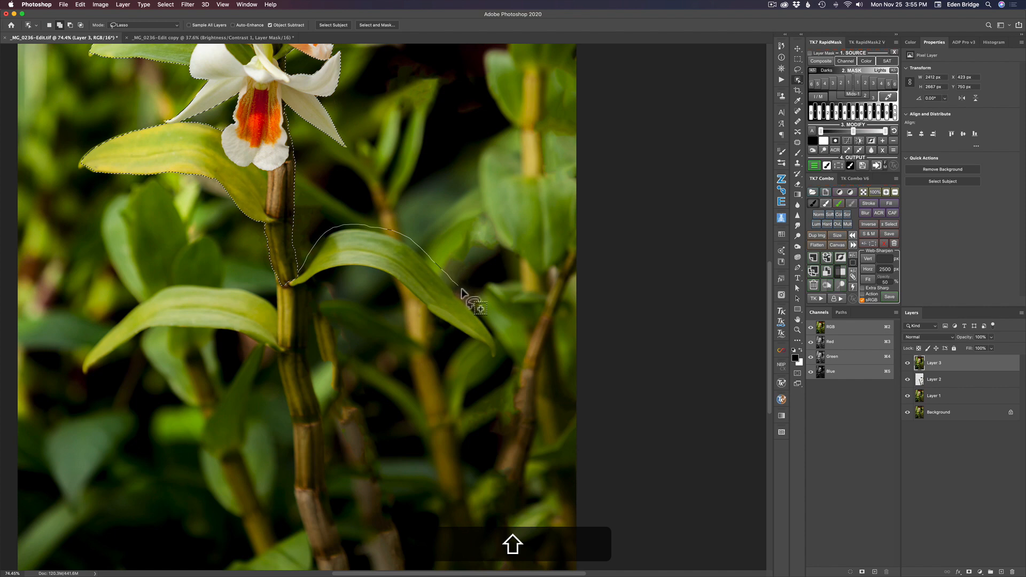
{"action": "mouse_move", "coordinate": [485, 317]}
{"action": "left_mouse_down"}
{"action": "mouse_move", "coordinate": [498, 359]}
{"action": "mouse_move", "coordinate": [428, 317]}
{"action": "left_mouse_up"}
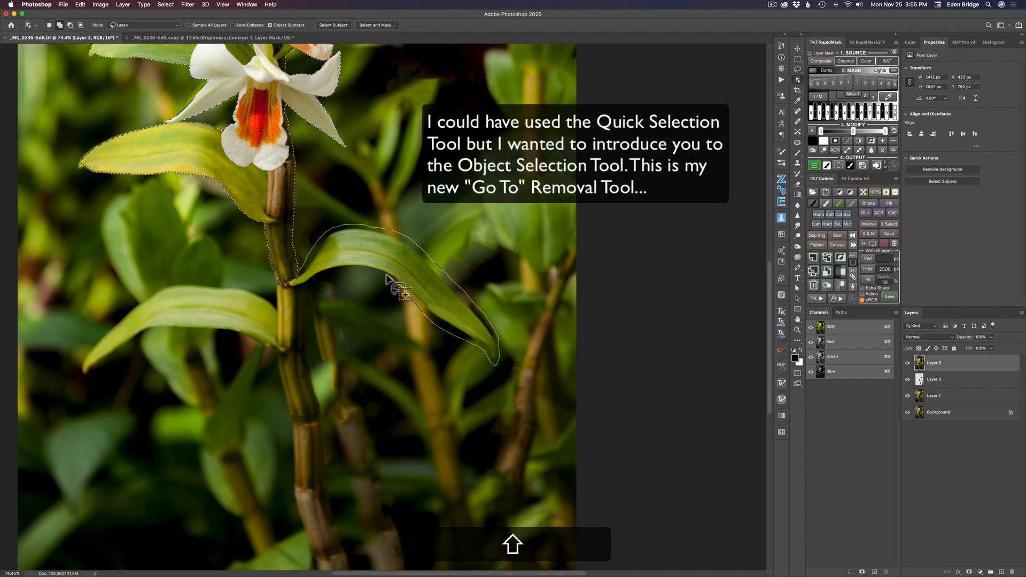
{"action": "mouse_move", "coordinate": [387, 276]}
{"action": "left_mouse_down"}
{"action": "mouse_move", "coordinate": [325, 275]}
{"action": "mouse_move", "coordinate": [294, 288]}
{"action": "left_mouse_up"}
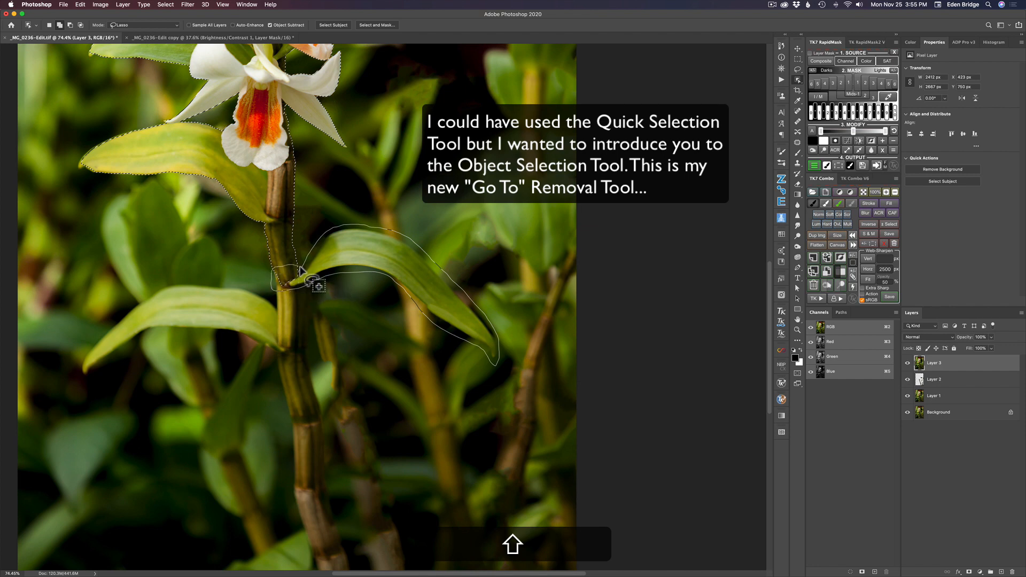
{"action": "left_click_drag", "start_coordinate": [297, 273], "coordinate": [295, 276]}
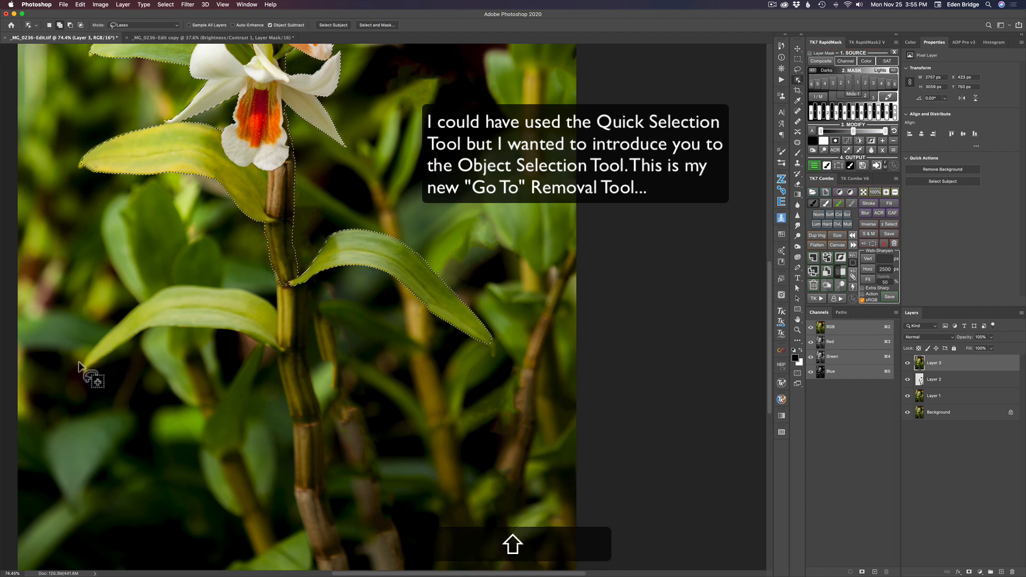
Step: Add the lowest left leaf and the stem section running from the right leaf's base to the node below it to the selection
{"action": "mouse_move", "coordinate": [94, 335]}
{"action": "left_mouse_down"}
{"action": "mouse_move", "coordinate": [157, 286]}
{"action": "mouse_move", "coordinate": [231, 287]}
{"action": "left_mouse_up"}
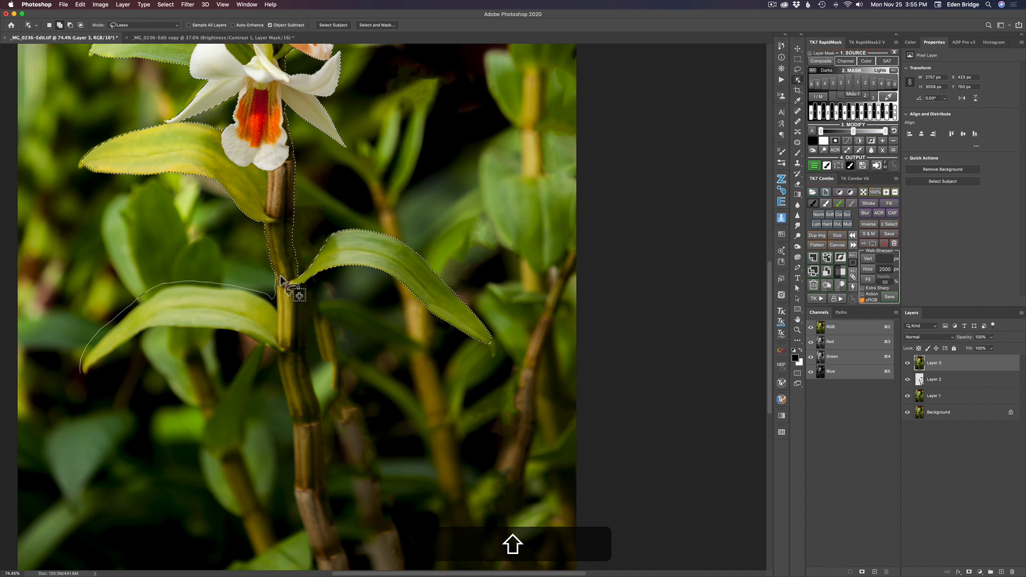
{"action": "mouse_move", "coordinate": [303, 318]}
{"action": "left_mouse_down"}
{"action": "mouse_move", "coordinate": [302, 353]}
{"action": "mouse_move", "coordinate": [284, 358]}
{"action": "mouse_move", "coordinate": [240, 336]}
{"action": "mouse_move", "coordinate": [155, 330]}
{"action": "mouse_move", "coordinate": [59, 390]}
{"action": "left_mouse_up"}
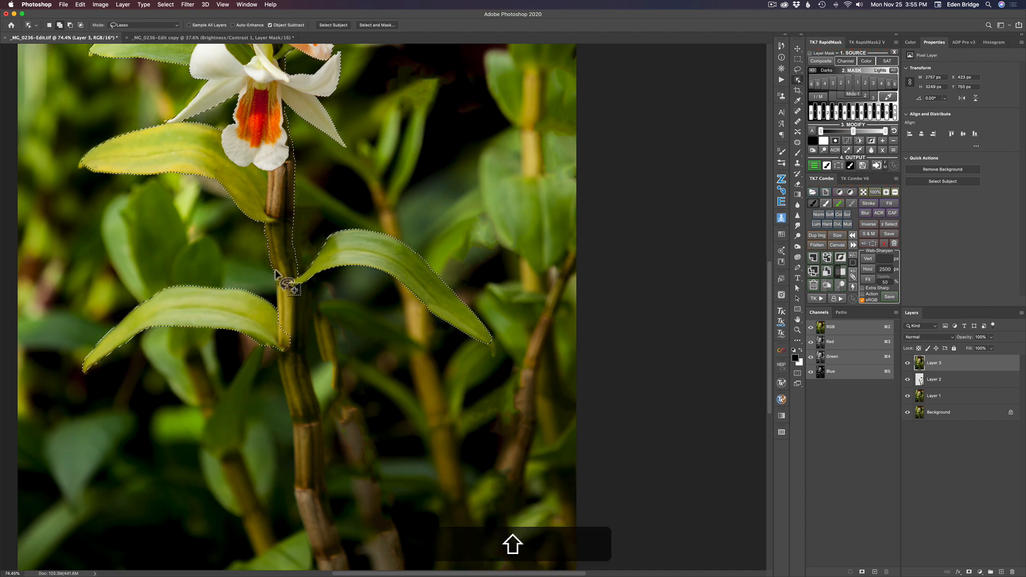
{"action": "mouse_move", "coordinate": [274, 271]}
{"action": "left_mouse_down"}
{"action": "mouse_move", "coordinate": [276, 385]}
{"action": "mouse_move", "coordinate": [289, 419]}
{"action": "mouse_move", "coordinate": [315, 427]}
{"action": "mouse_move", "coordinate": [303, 294]}
{"action": "left_mouse_up"}
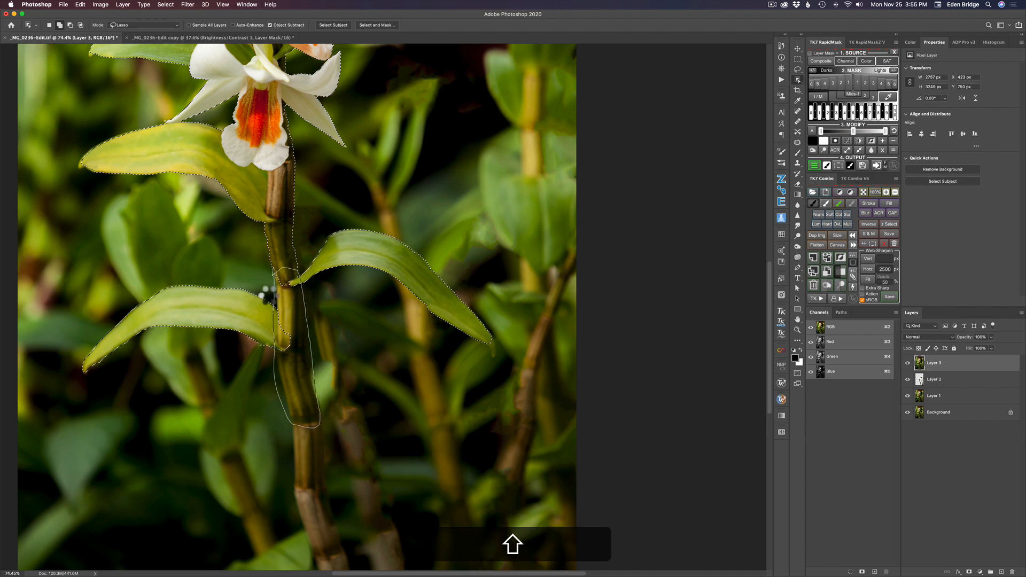
{"action": "left_click_drag", "start_coordinate": [270, 293], "coordinate": [273, 288]}
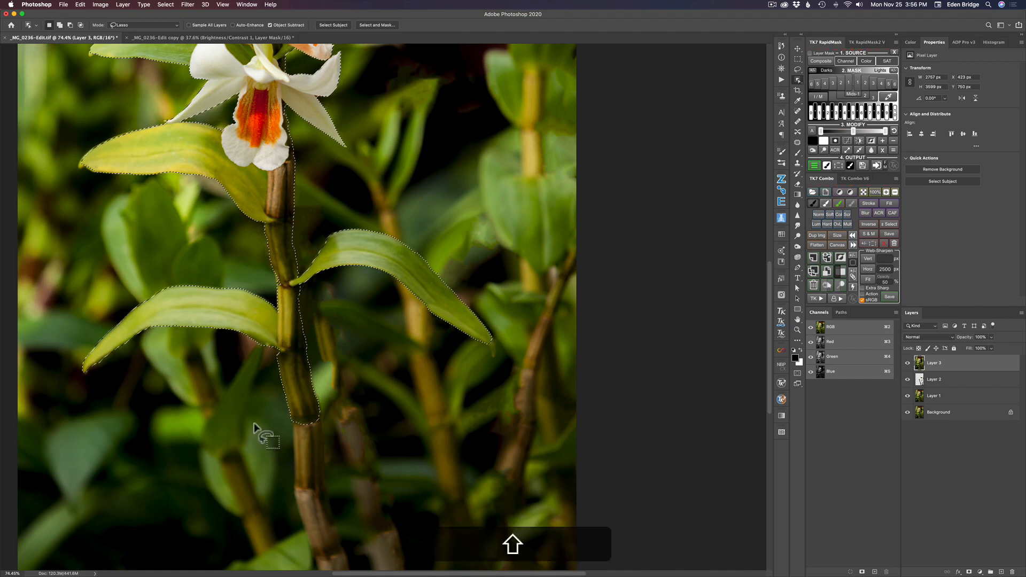
{"action": "left_click_drag", "start_coordinate": [272, 265], "coordinate": [275, 284]}
Step: Add the remaining stem down to the photo's bottom edge to the selection
{"action": "left_click_drag", "start_coordinate": [336, 481], "coordinate": [328, 271]}
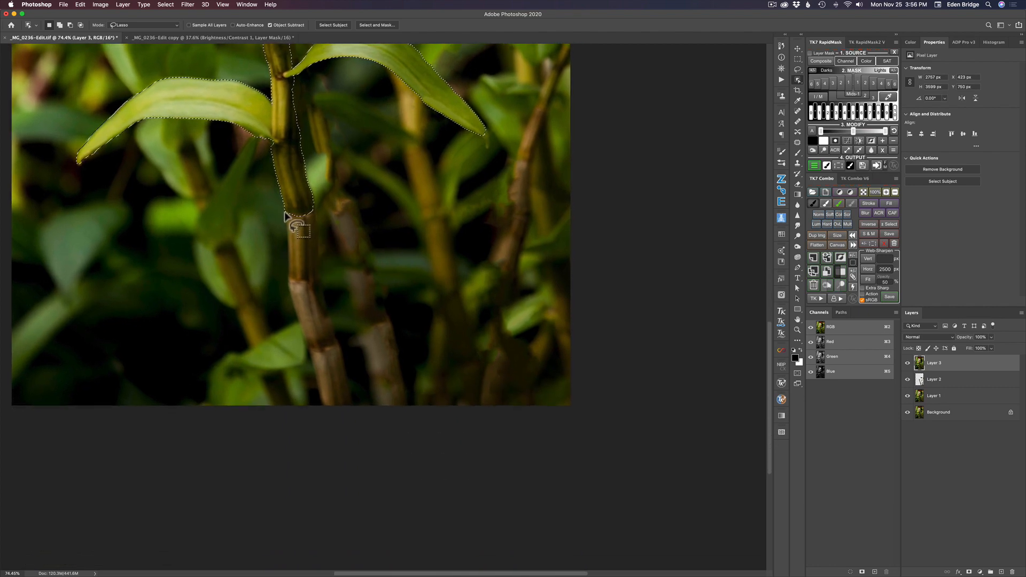
{"action": "key", "text": "shift"}
{"action": "mouse_move", "coordinate": [284, 212]}
{"action": "left_mouse_down"}
{"action": "mouse_move", "coordinate": [283, 292]}
{"action": "mouse_move", "coordinate": [304, 353]}
{"action": "mouse_move", "coordinate": [326, 410]}
{"action": "mouse_move", "coordinate": [351, 413]}
{"action": "mouse_move", "coordinate": [316, 208]}
{"action": "mouse_move", "coordinate": [301, 192]}
{"action": "mouse_move", "coordinate": [284, 206]}
{"action": "left_mouse_up"}
Step: Add the missing tip of the curved right leaf to the selection
{"action": "scroll", "coordinate": [317, 293], "scroll_direction": "down", "scroll_amount": 5}
{"action": "scroll", "coordinate": [317, 293], "scroll_direction": "up", "scroll_amount": 4}
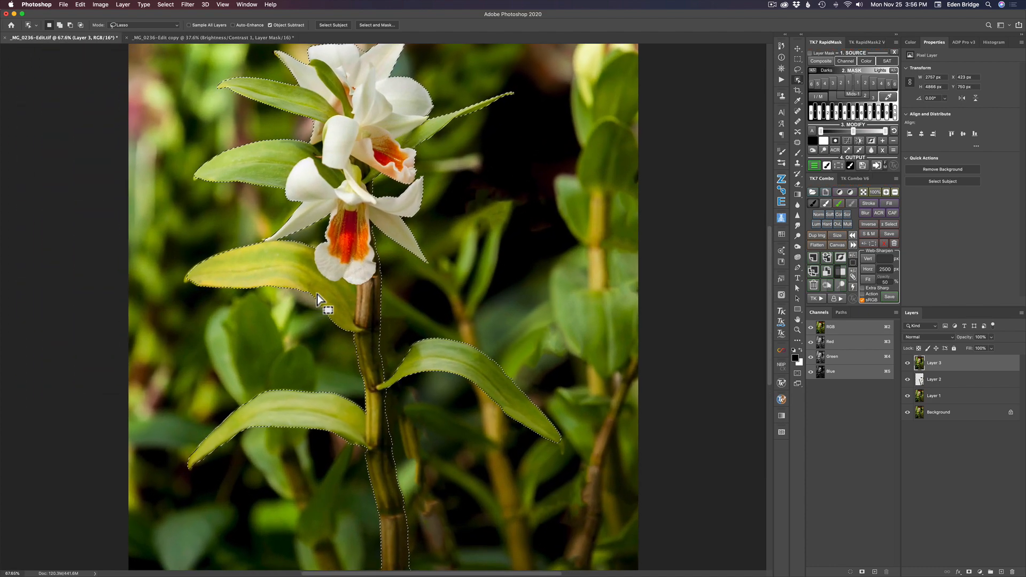
{"action": "scroll", "coordinate": [317, 294], "scroll_direction": "up", "scroll_amount": 1}
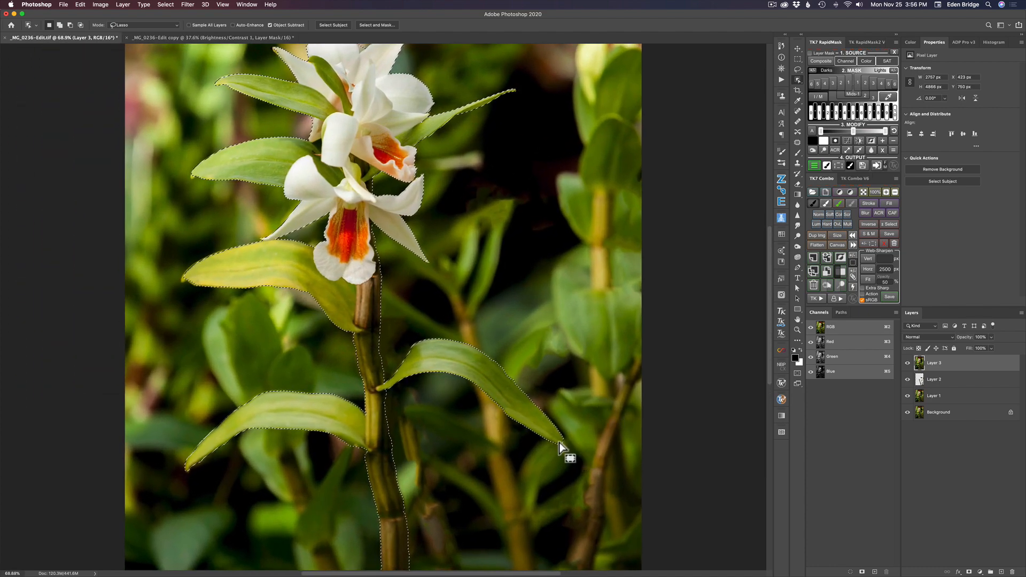
{"action": "key", "text": "shift"}
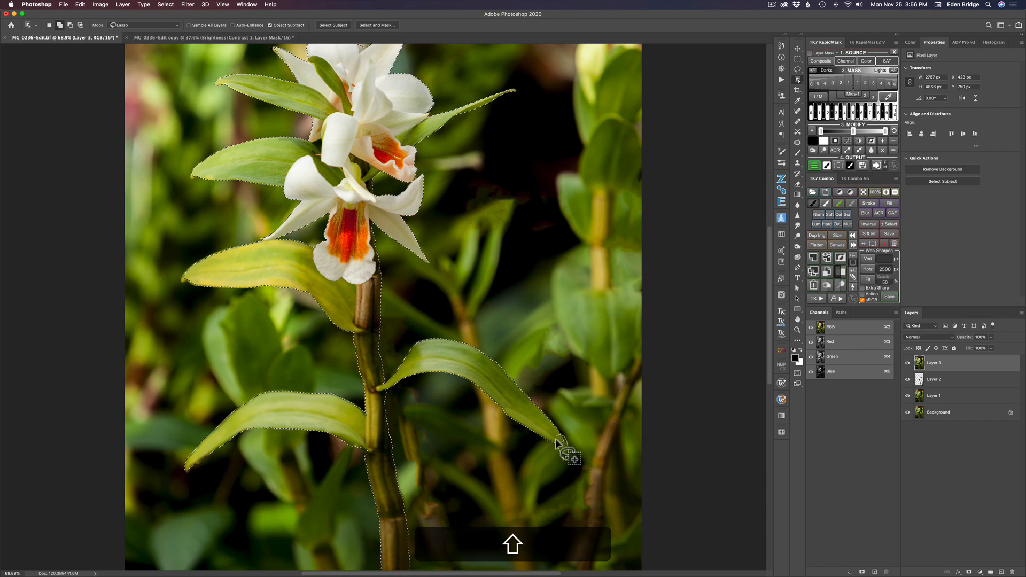
{"action": "left_click_drag", "start_coordinate": [560, 440], "coordinate": [558, 438]}
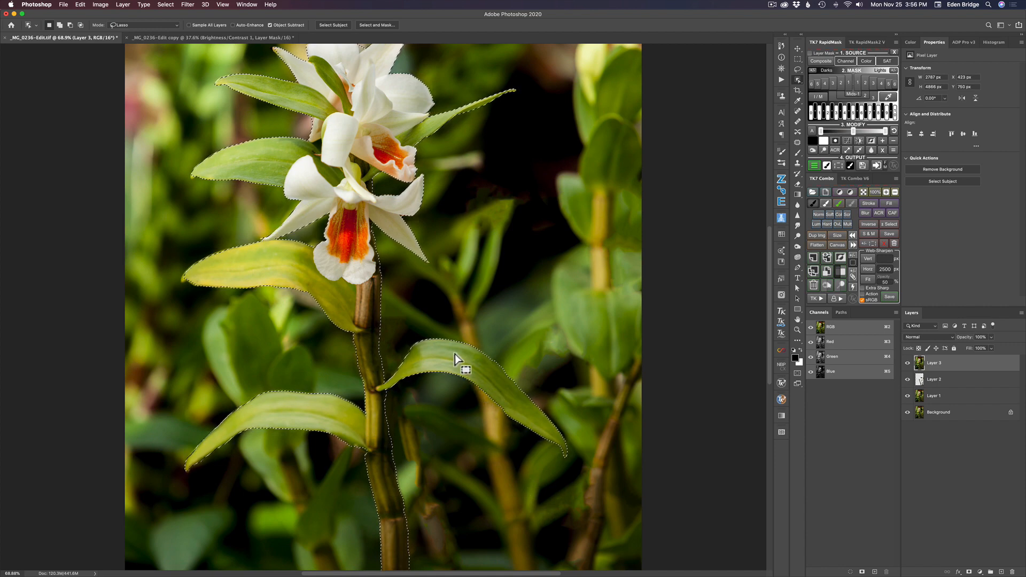
{"action": "scroll", "coordinate": [456, 353], "scroll_direction": "up", "scroll_amount": 3}
{"action": "scroll", "coordinate": [456, 354], "scroll_direction": "down", "scroll_amount": 2}
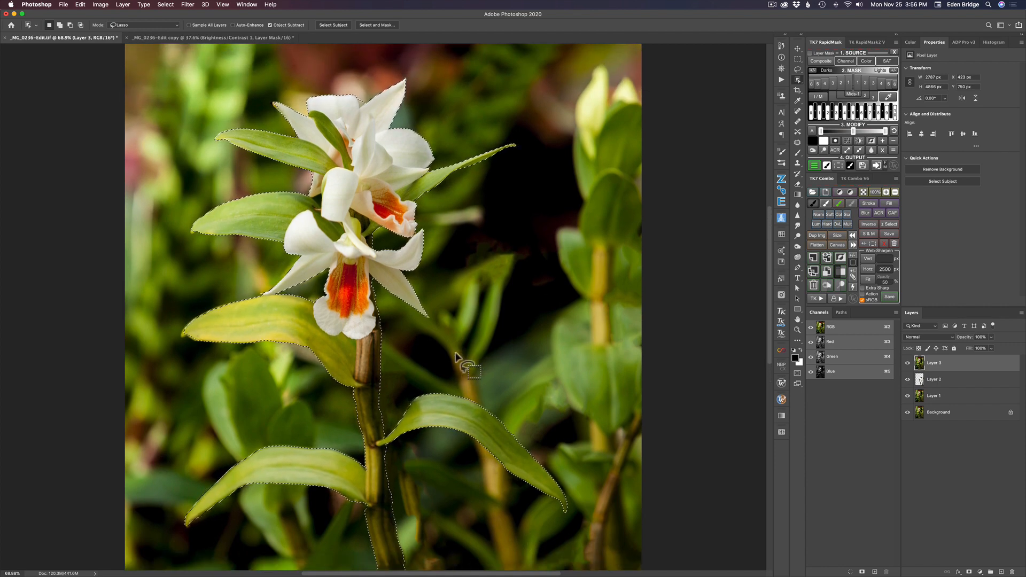
{"action": "scroll", "coordinate": [456, 354], "scroll_direction": "down", "scroll_amount": 7}
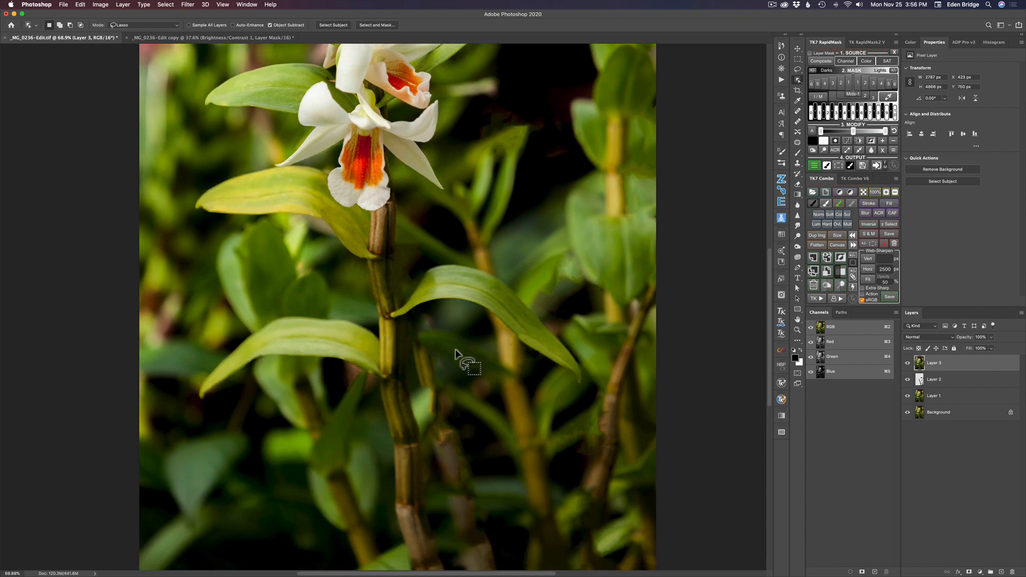
{"action": "scroll", "coordinate": [456, 354], "scroll_direction": "up", "scroll_amount": 5}
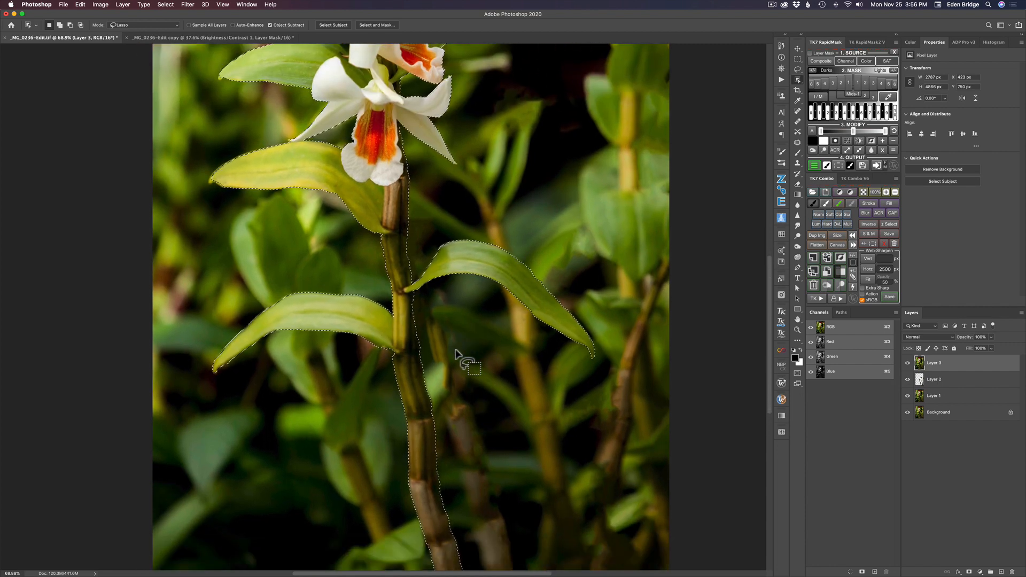
{"action": "scroll", "coordinate": [448, 353], "scroll_direction": "down", "scroll_amount": 3}
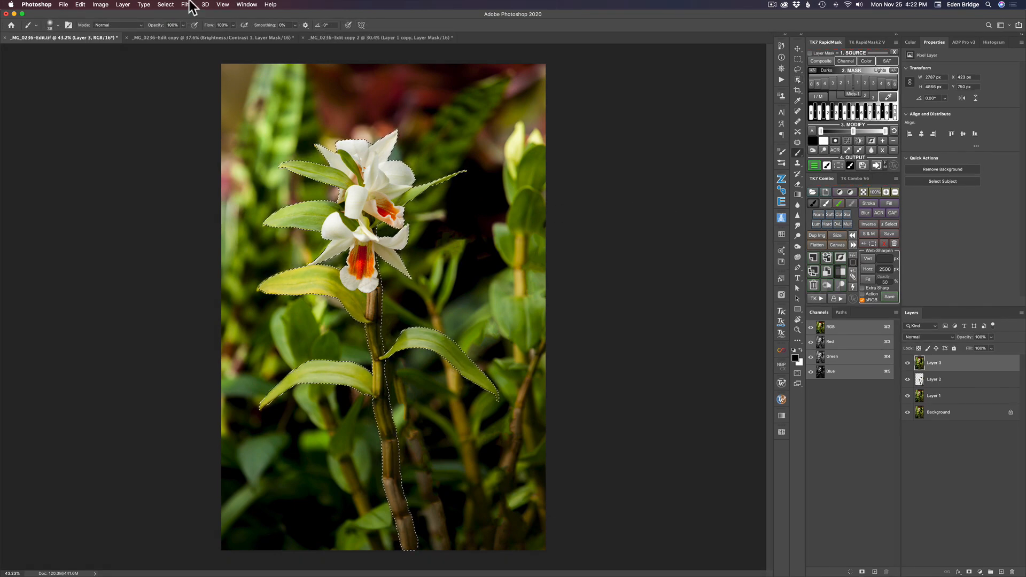
Step: Save the selection as a new channel named Flower in _MG_0236-Edit.tif
{"action": "left_click", "coordinate": [166, 5]}
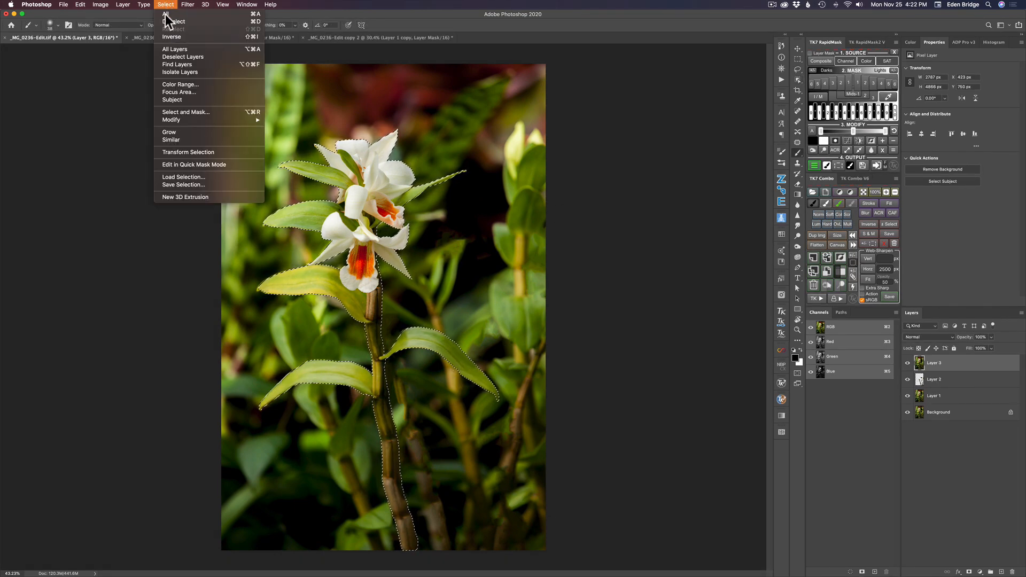
{"action": "left_click", "coordinate": [198, 184]}
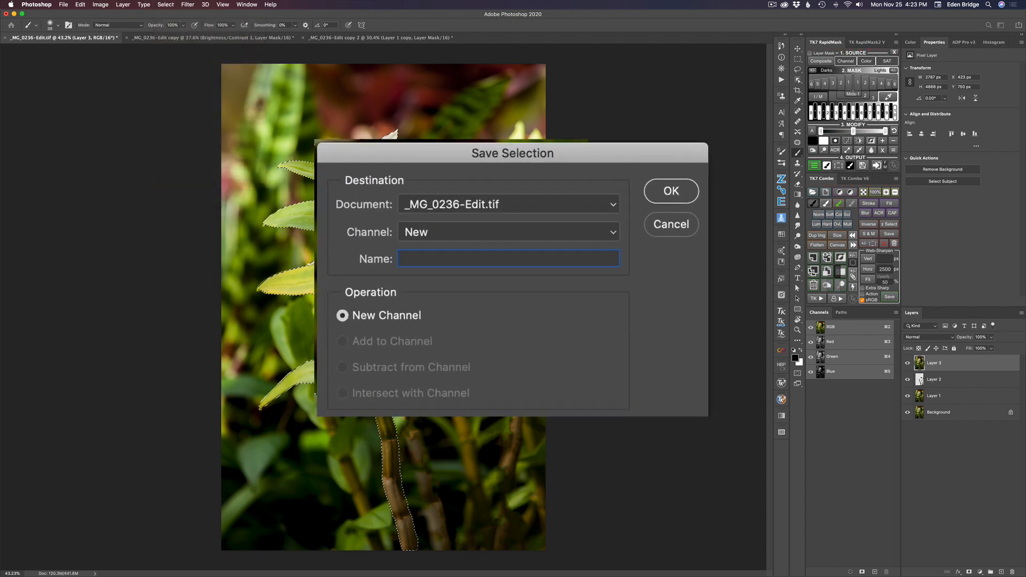
{"action": "key", "text": "shift"}
{"action": "left_click", "coordinate": [671, 191]}
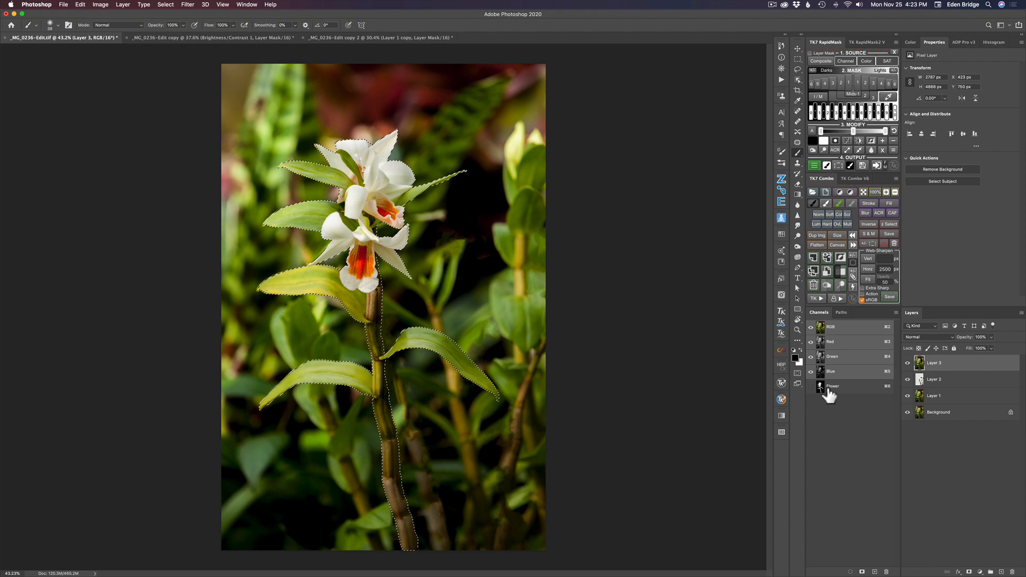
Step: Deselect the plant and duplicate Layer 3
{"action": "key", "text": "super+d"}
{"action": "key", "text": "shift"}
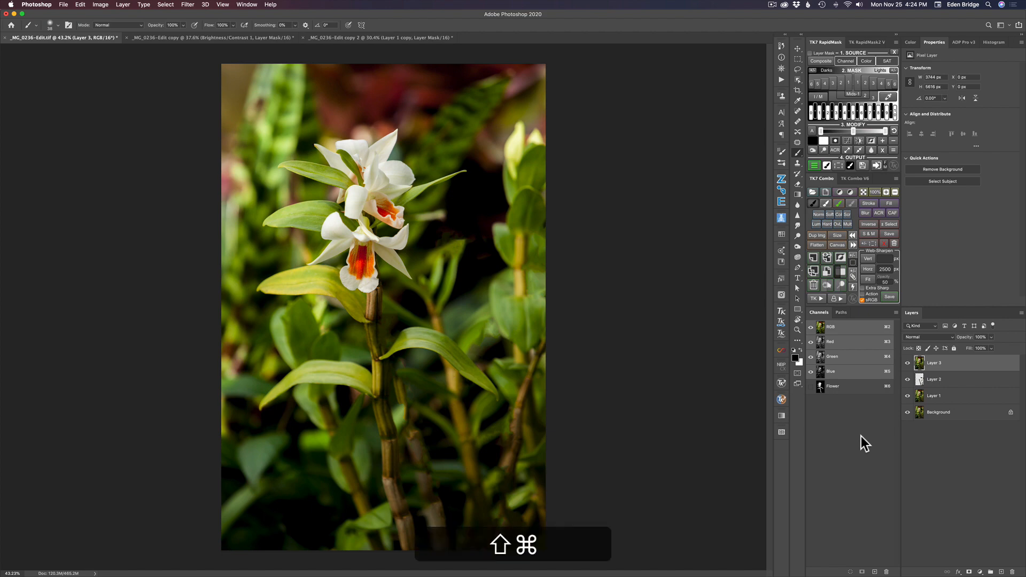
{"action": "key", "text": "super+j"}
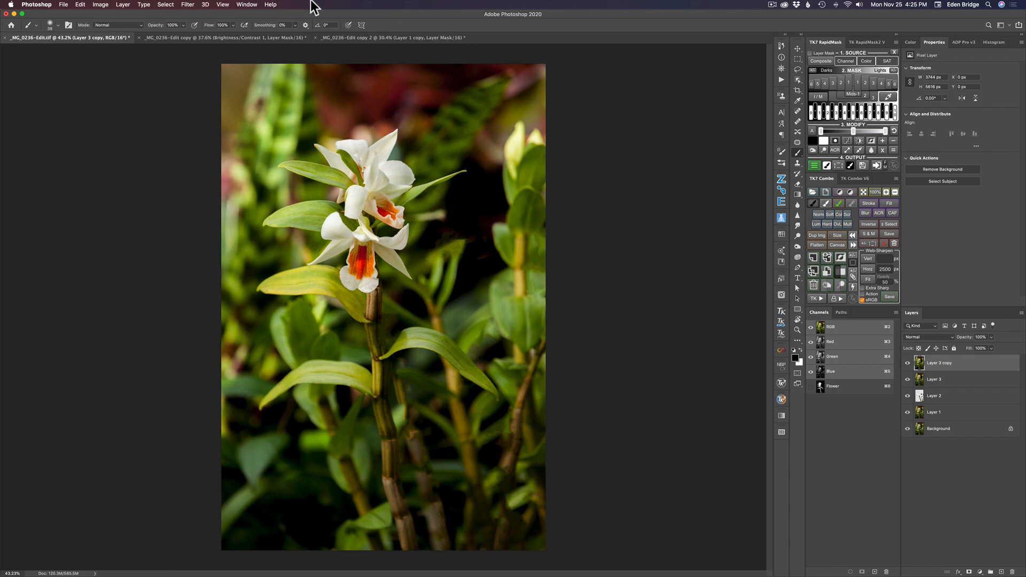
Step: Start the Lens Blur filter on the duplicated layer with the Flower channel as the depth map source
{"action": "left_click", "coordinate": [188, 5]}
{"action": "mouse_move", "coordinate": [213, 101]}
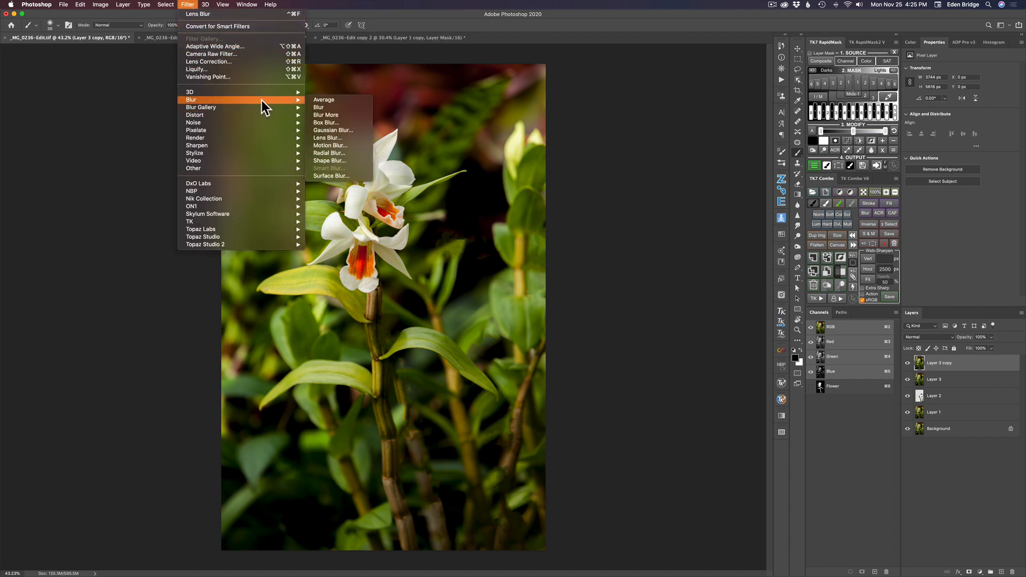
{"action": "left_click", "coordinate": [340, 138]}
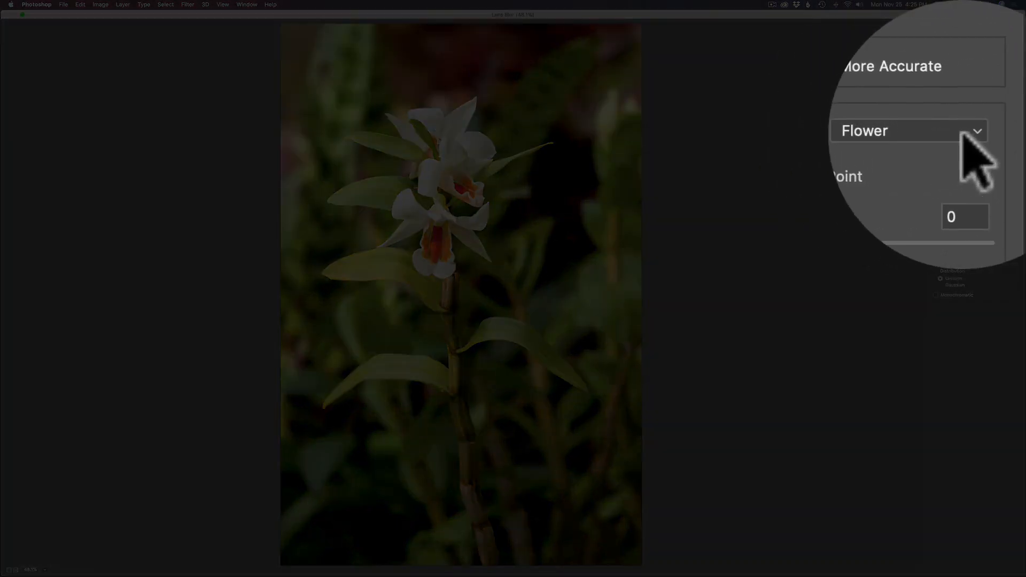
{"action": "left_click", "coordinate": [963, 135]}
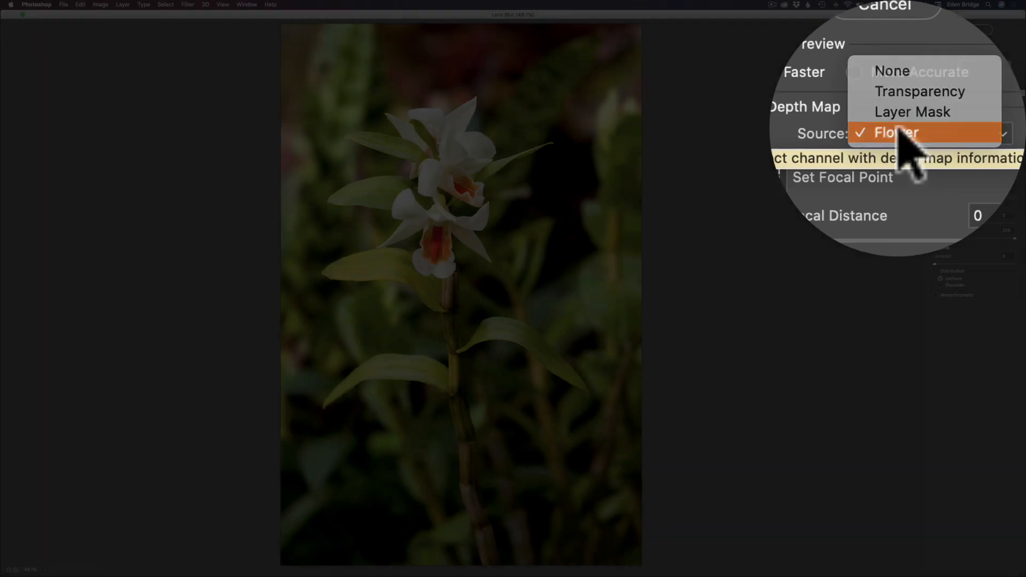
{"action": "left_click", "coordinate": [979, 83]}
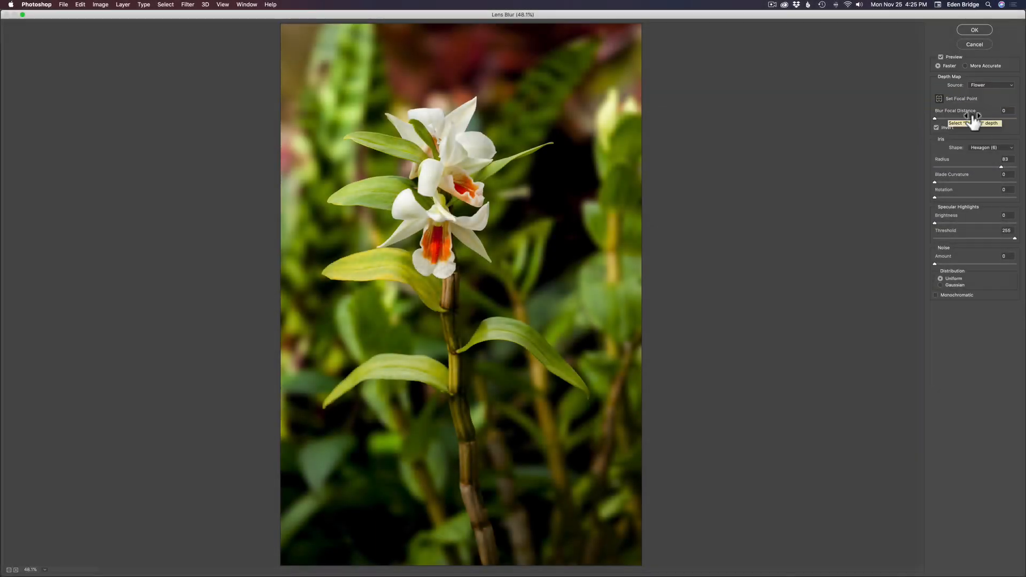
Step: Try a blur radius of 30, raise it to 100 and apply the Lens Blur
{"action": "left_click", "coordinate": [1004, 159]}
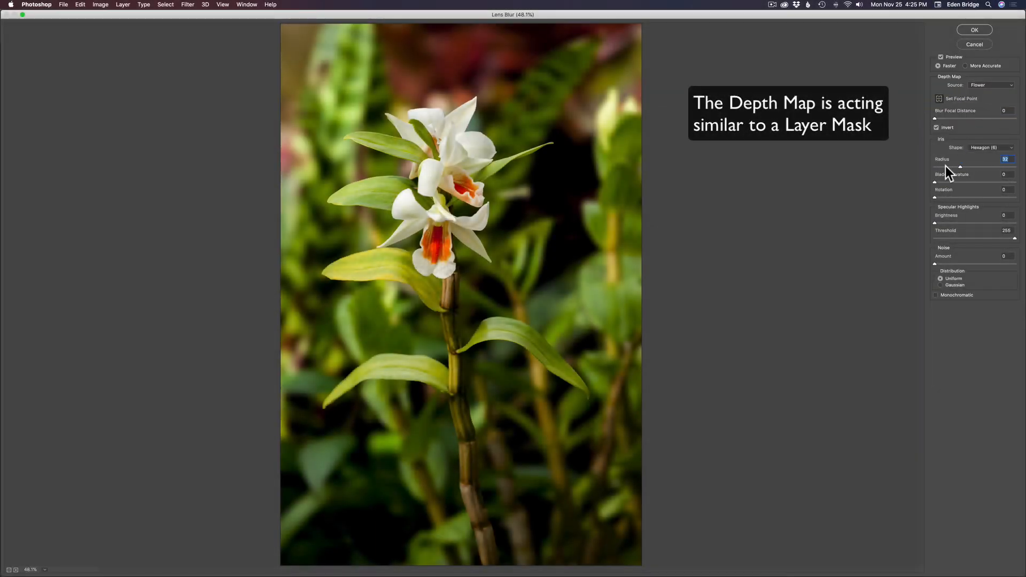
{"action": "key", "text": "Down"}
{"action": "key", "text": "Down"}
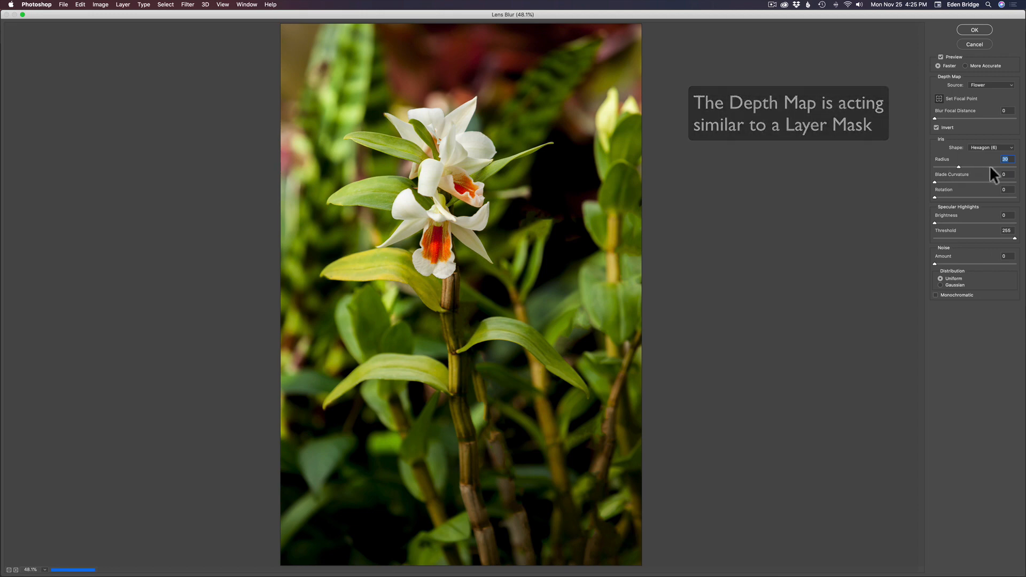
{"action": "left_click_drag", "start_coordinate": [990, 166], "coordinate": [1011, 167]}
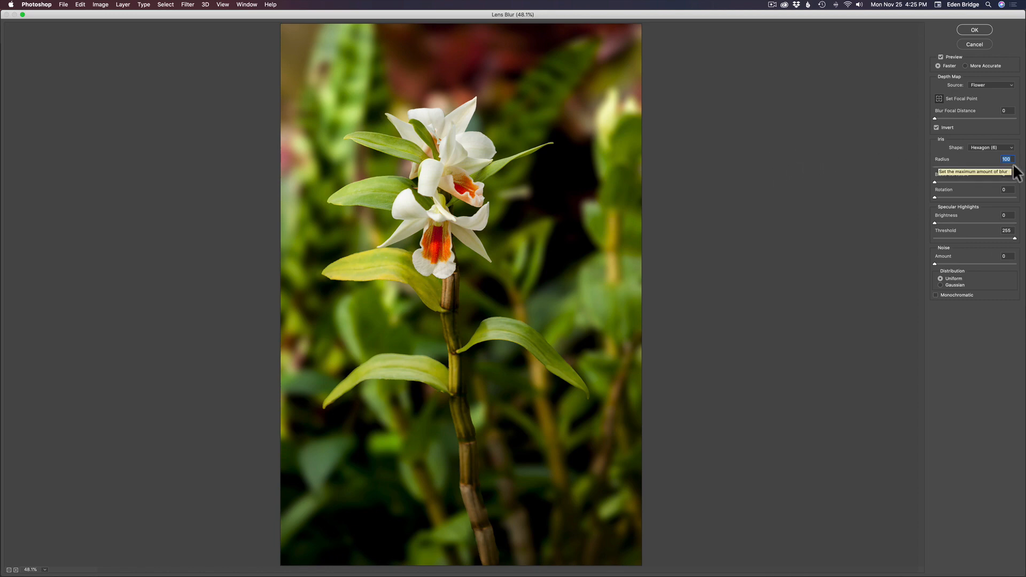
{"action": "left_click_drag", "start_coordinate": [1014, 167], "coordinate": [1010, 166]}
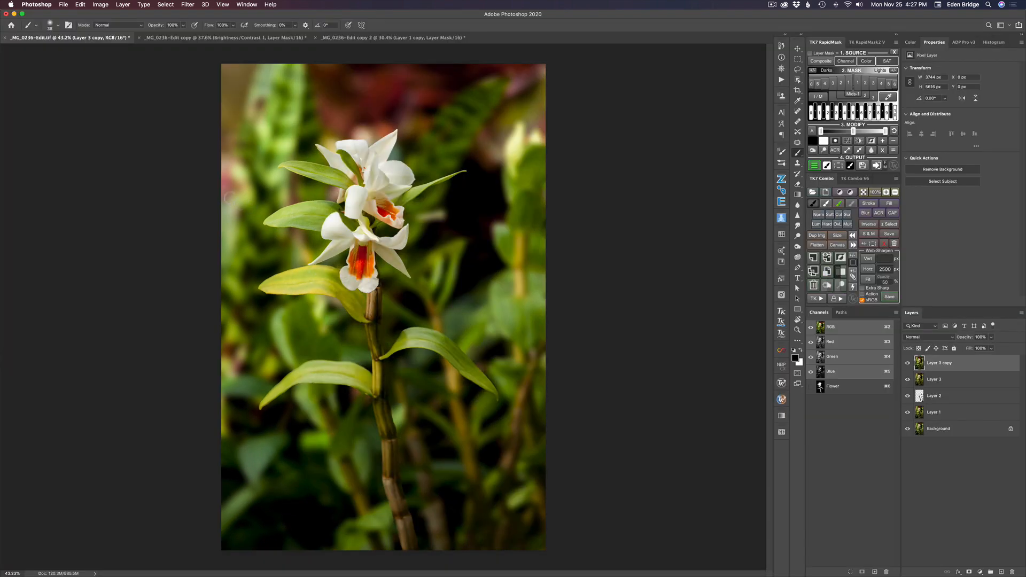
Step: Inspect the edges of the flowers, leaves and stem against the blurred background
{"action": "scroll", "coordinate": [323, 184], "scroll_direction": "up", "scroll_amount": 5, "text": "alt"}
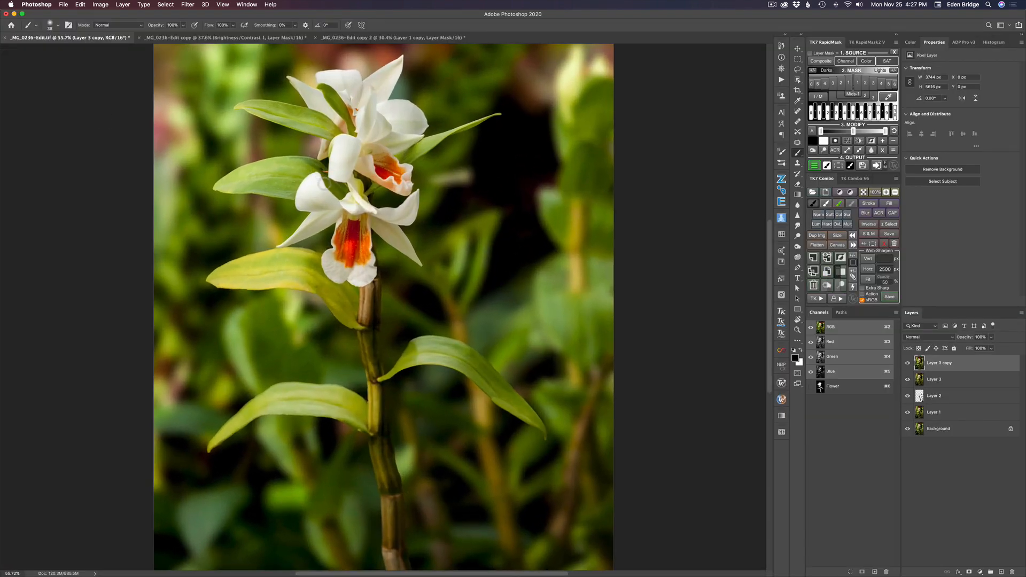
{"action": "scroll", "coordinate": [324, 184], "scroll_direction": "up", "scroll_amount": 3}
{"action": "scroll", "coordinate": [324, 184], "scroll_direction": "up", "scroll_amount": 2}
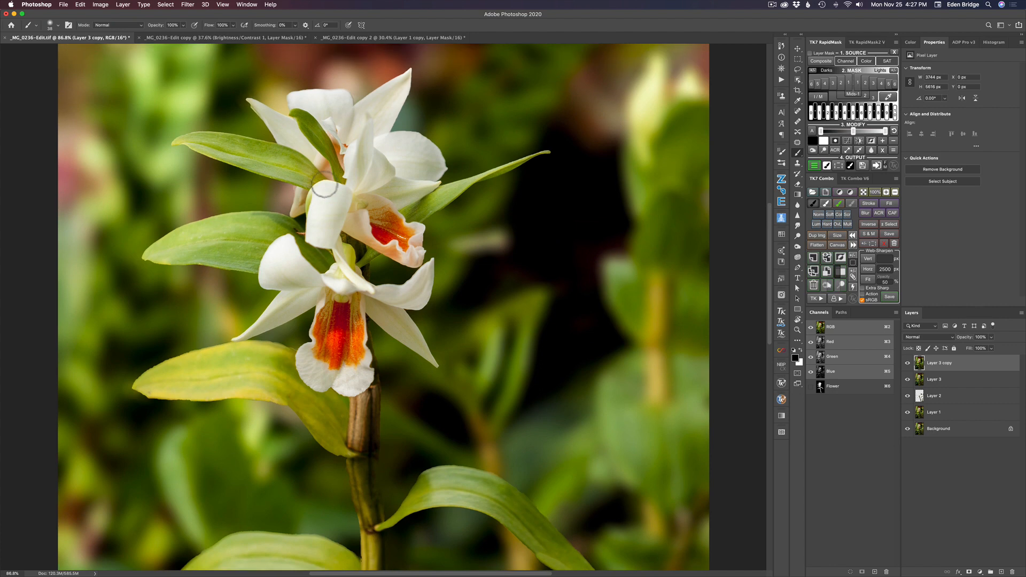
{"action": "scroll", "coordinate": [325, 188], "scroll_direction": "down", "scroll_amount": 1}
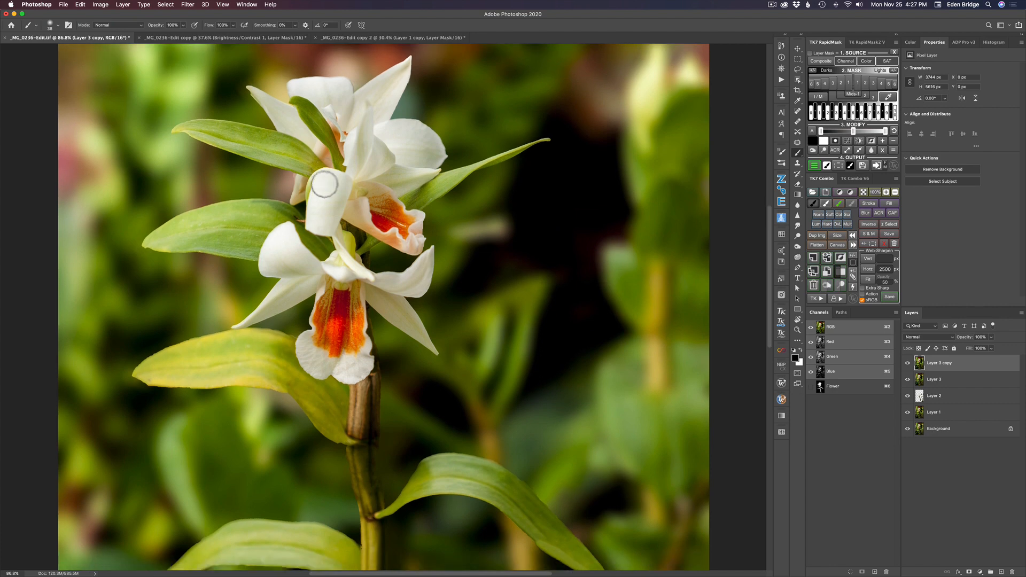
{"action": "scroll", "coordinate": [324, 184], "scroll_direction": "down", "scroll_amount": 6}
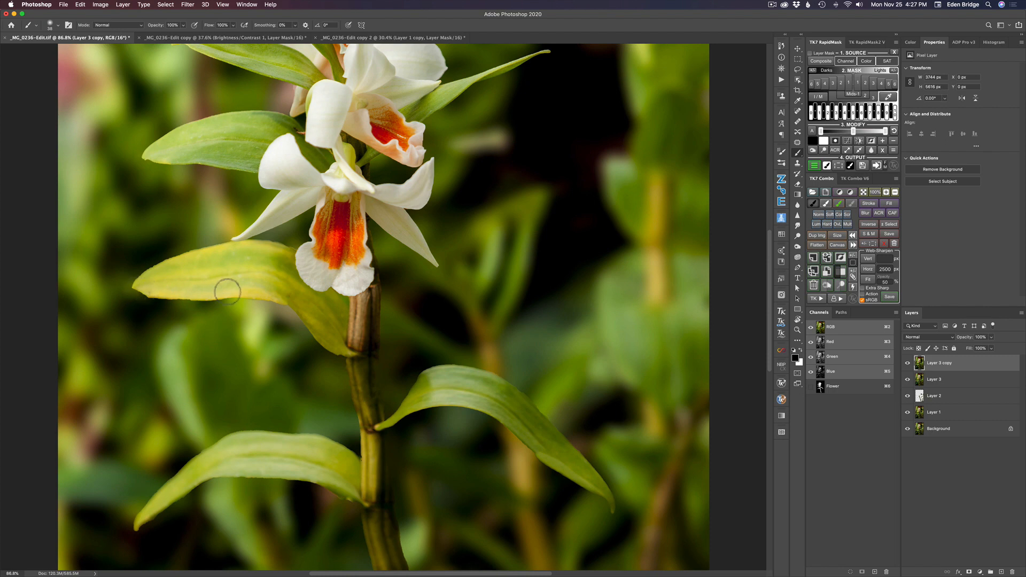
Step: Add a layer mask to the blurred Layer 3 copy
{"action": "scroll", "coordinate": [227, 292], "scroll_direction": "down", "scroll_amount": 1}
{"action": "scroll", "coordinate": [227, 291], "scroll_direction": "down", "scroll_amount": 6}
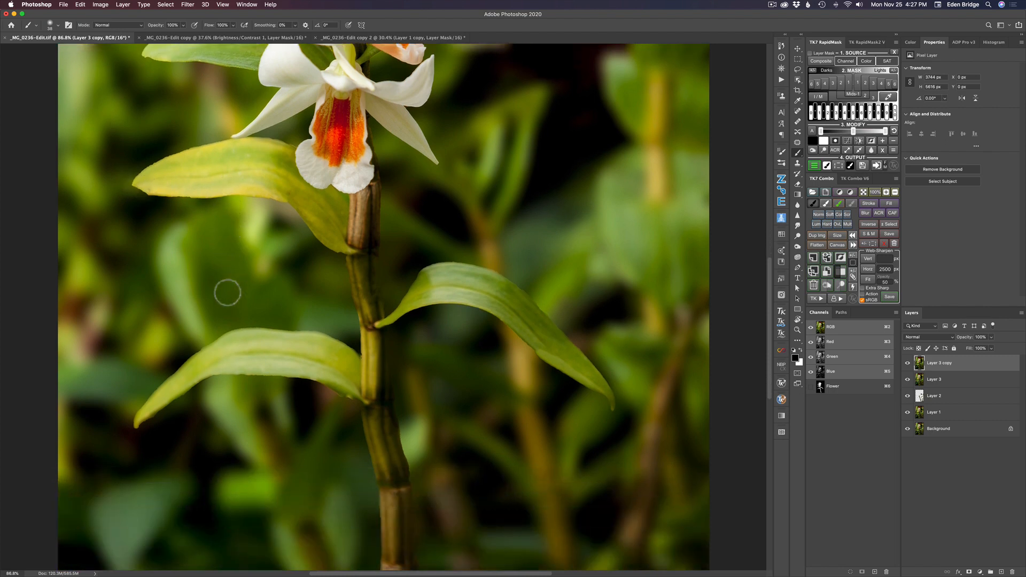
{"action": "scroll", "coordinate": [227, 292], "scroll_direction": "down", "scroll_amount": 3}
{"action": "scroll", "coordinate": [227, 293], "scroll_direction": "down", "scroll_amount": 6}
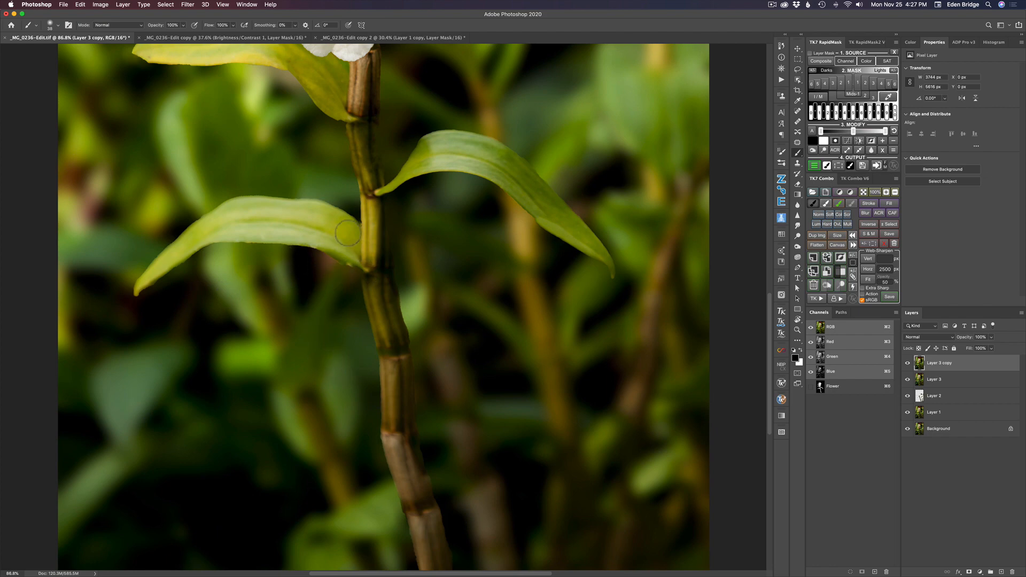
{"action": "scroll", "coordinate": [348, 233], "scroll_direction": "up", "scroll_amount": 10}
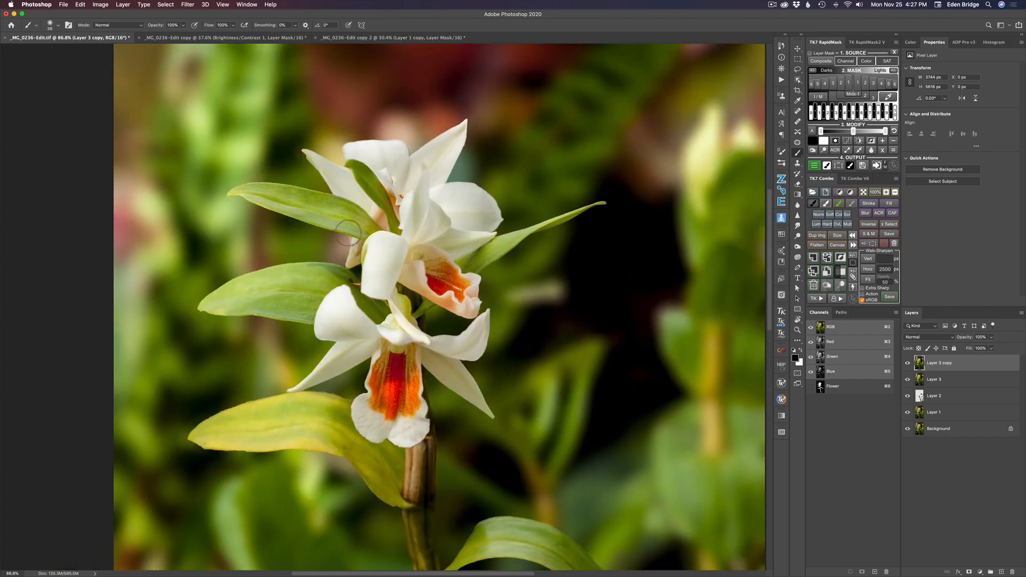
{"action": "scroll", "coordinate": [348, 233], "scroll_direction": "down", "scroll_amount": 7}
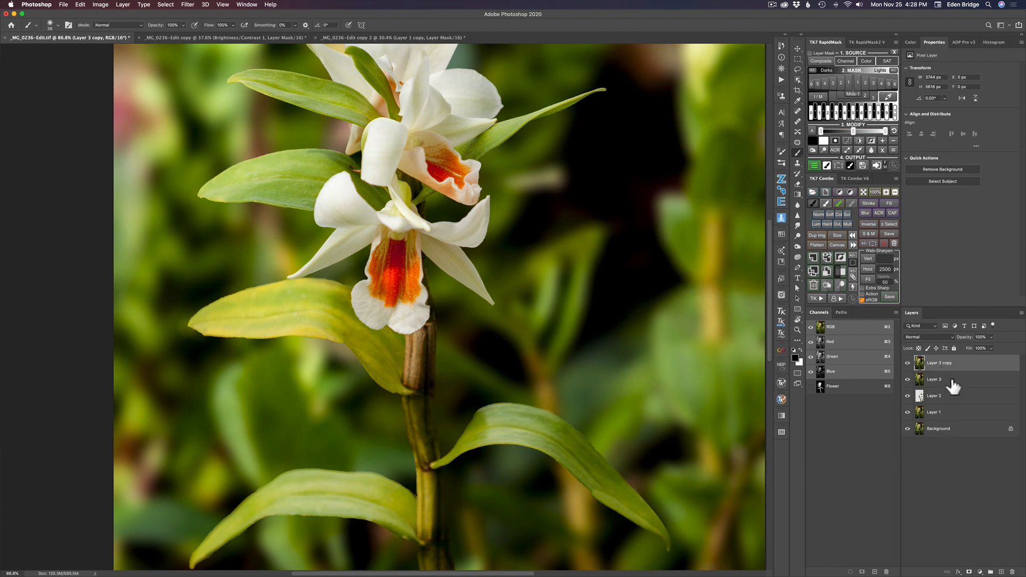
{"action": "left_click", "coordinate": [970, 572]}
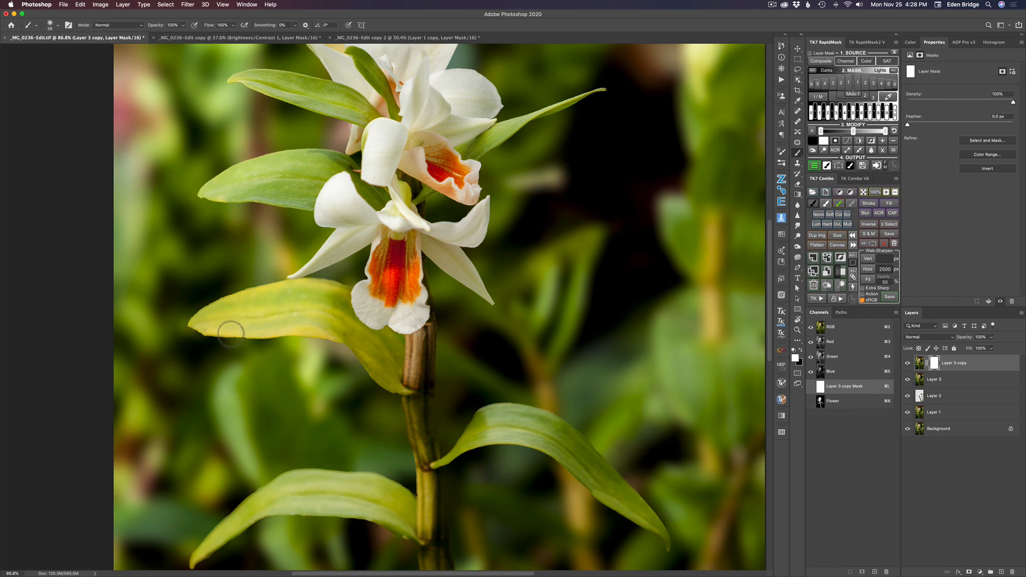
Step: Paint black on the Layer 3 copy mask along the flower and leaf edges to restore detail, and undo the last stroke
{"action": "key", "text": "b"}
{"action": "key", "text": "x"}
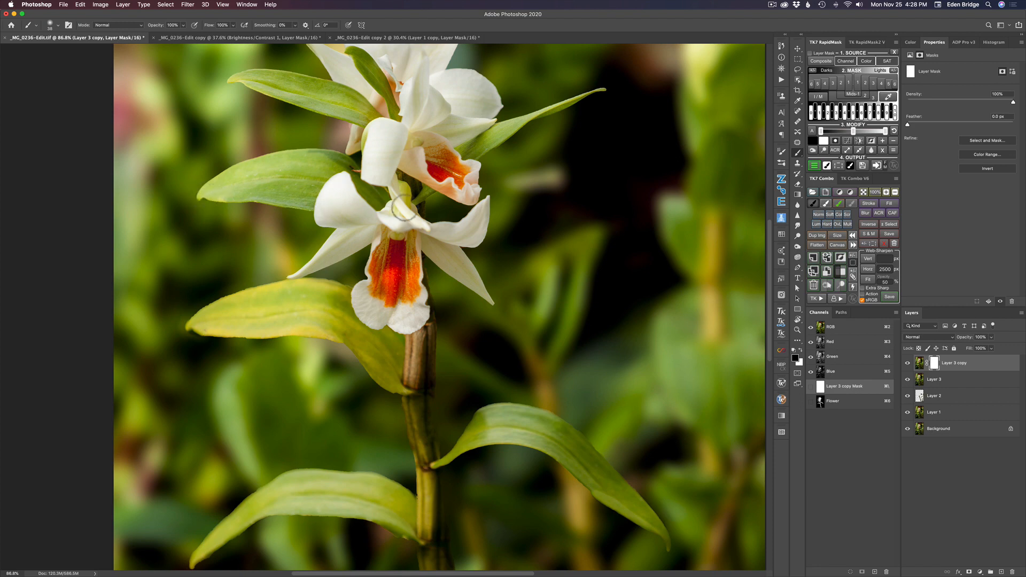
{"action": "key", "text": "space"}
{"action": "left_click_drag", "start_coordinate": [475, 311], "coordinate": [458, 270]}
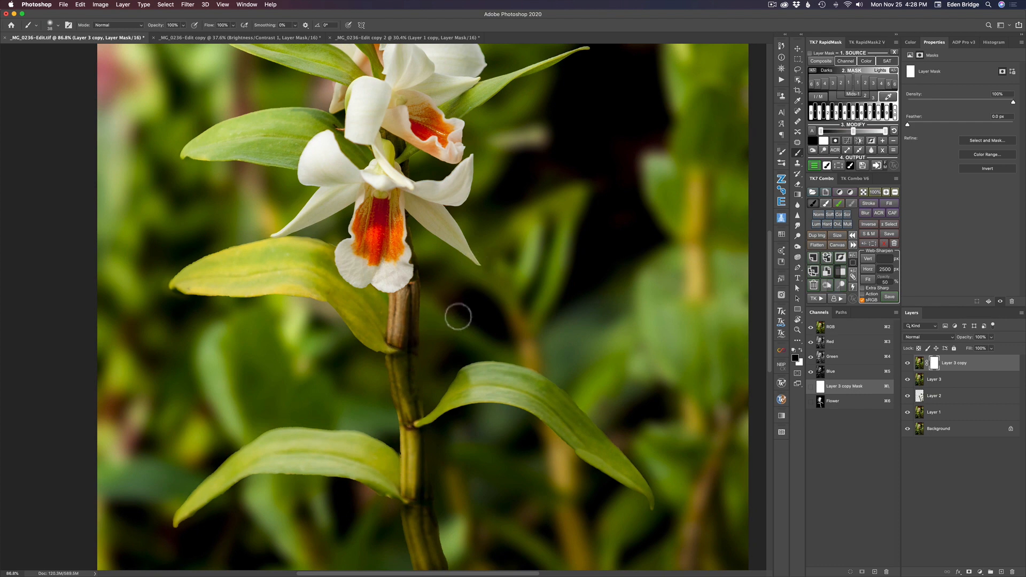
{"action": "key", "text": "space"}
{"action": "left_click_drag", "start_coordinate": [435, 344], "coordinate": [438, 273]}
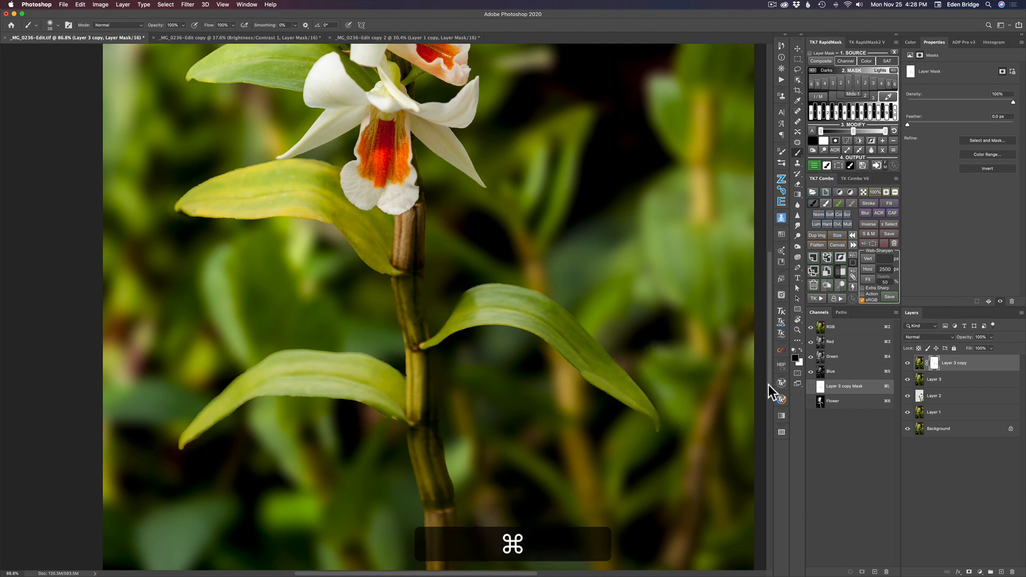
{"action": "key", "text": "super+z"}
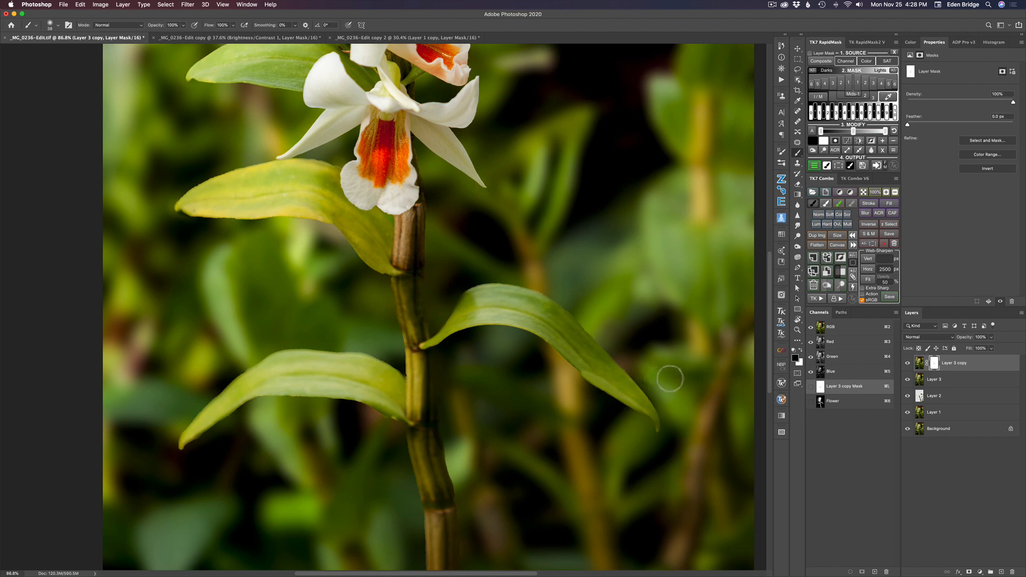
Step: Refine the mask along the lower leaves and down the stem, alternating between white and black paint
{"action": "key", "text": "x"}
{"action": "key", "text": "space"}
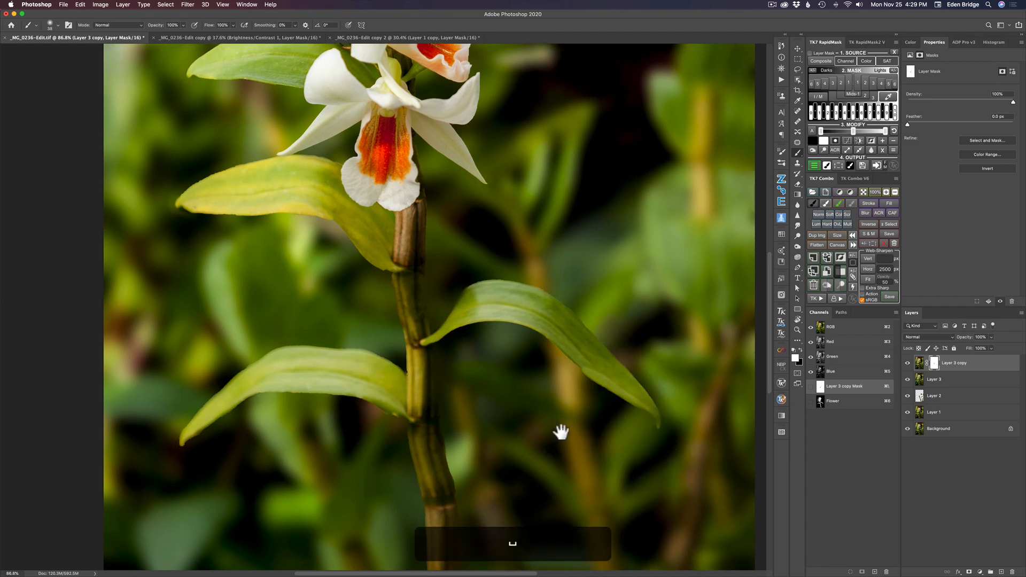
{"action": "left_click_drag", "start_coordinate": [559, 431], "coordinate": [633, 325]}
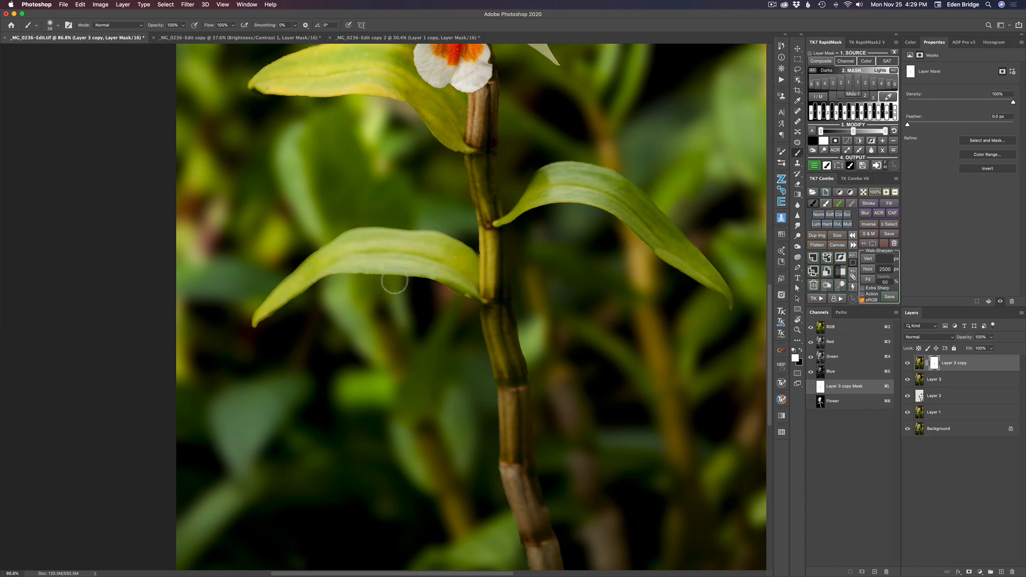
{"action": "key", "text": "x"}
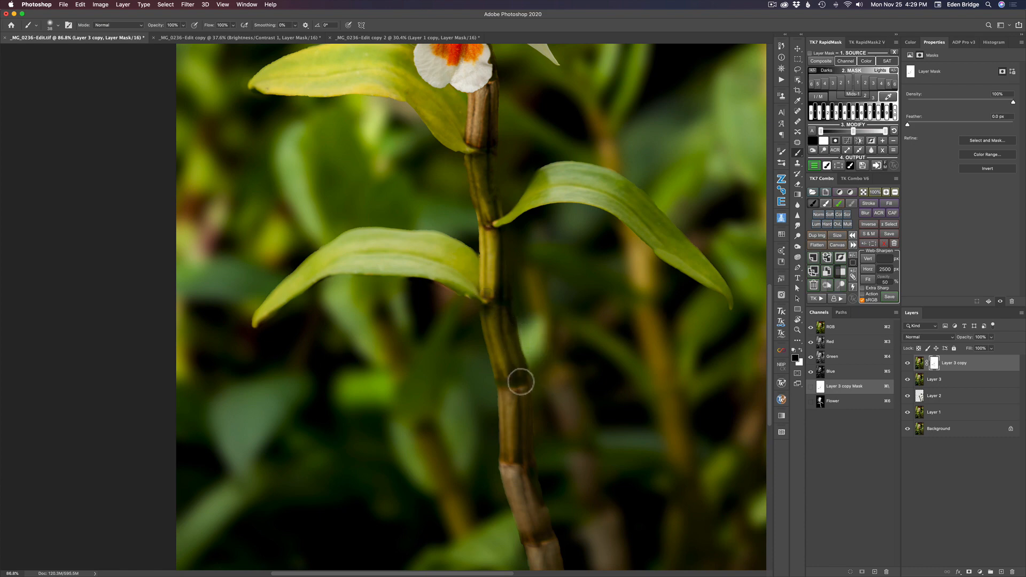
{"action": "key", "text": "space"}
{"action": "left_click_drag", "start_coordinate": [531, 451], "coordinate": [490, 348]}
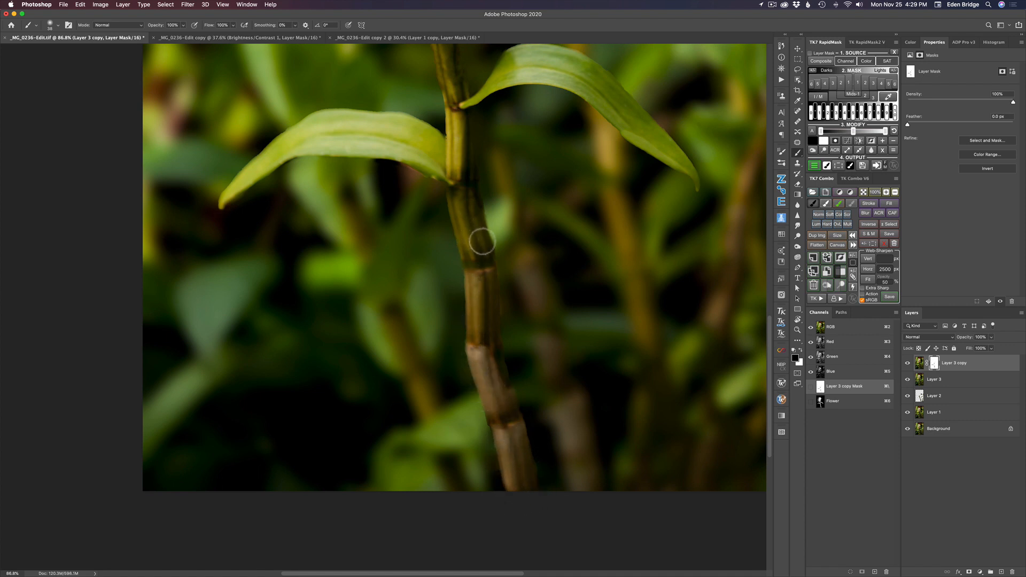
Step: Touch up the mask in black around the petals of the uppermost flower
{"action": "left_click_drag", "start_coordinate": [481, 238], "coordinate": [486, 339]}
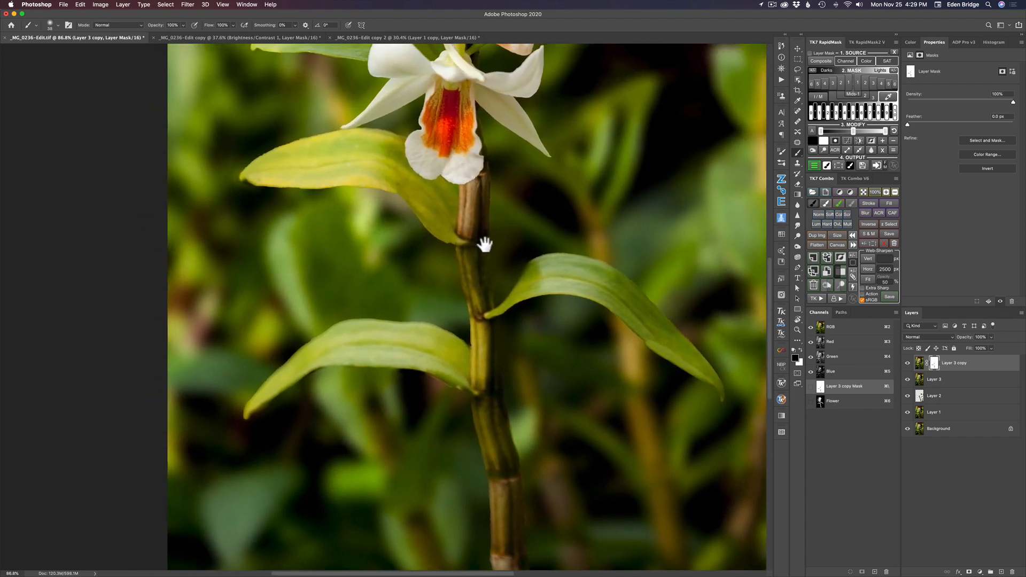
{"action": "left_click_drag", "start_coordinate": [485, 244], "coordinate": [508, 347]}
{"action": "left_click_drag", "start_coordinate": [474, 256], "coordinate": [491, 397]}
{"action": "left_click_drag", "start_coordinate": [479, 277], "coordinate": [457, 328]}
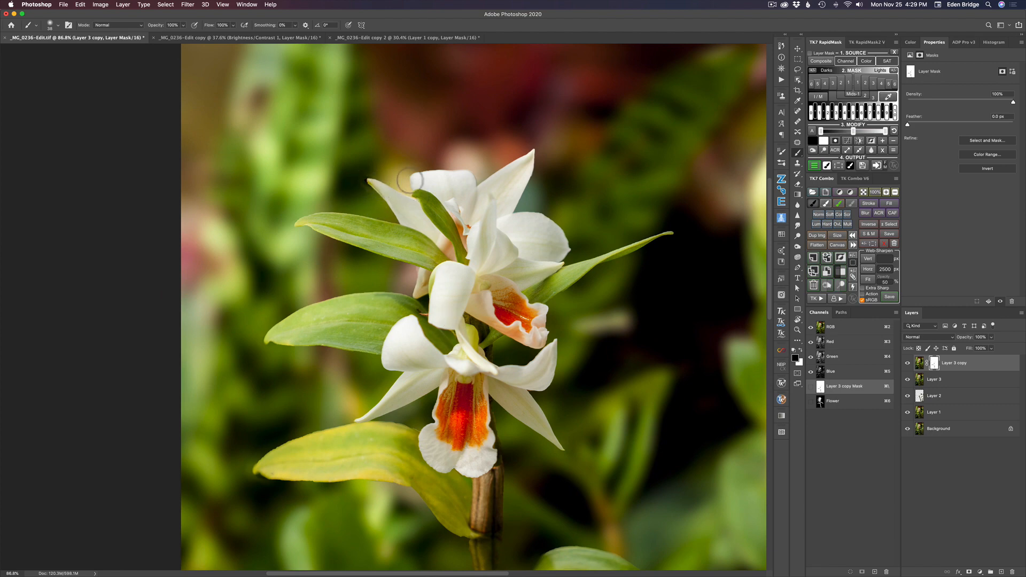
{"action": "mouse_move", "coordinate": [436, 182]}
{"action": "left_mouse_down"}
{"action": "mouse_move", "coordinate": [463, 180]}
{"action": "mouse_move", "coordinate": [477, 199]}
{"action": "mouse_move", "coordinate": [469, 175]}
{"action": "mouse_move", "coordinate": [478, 205]}
{"action": "left_mouse_up"}
{"action": "key", "text": "space"}
{"action": "key", "text": "x"}
{"action": "key", "text": "x"}
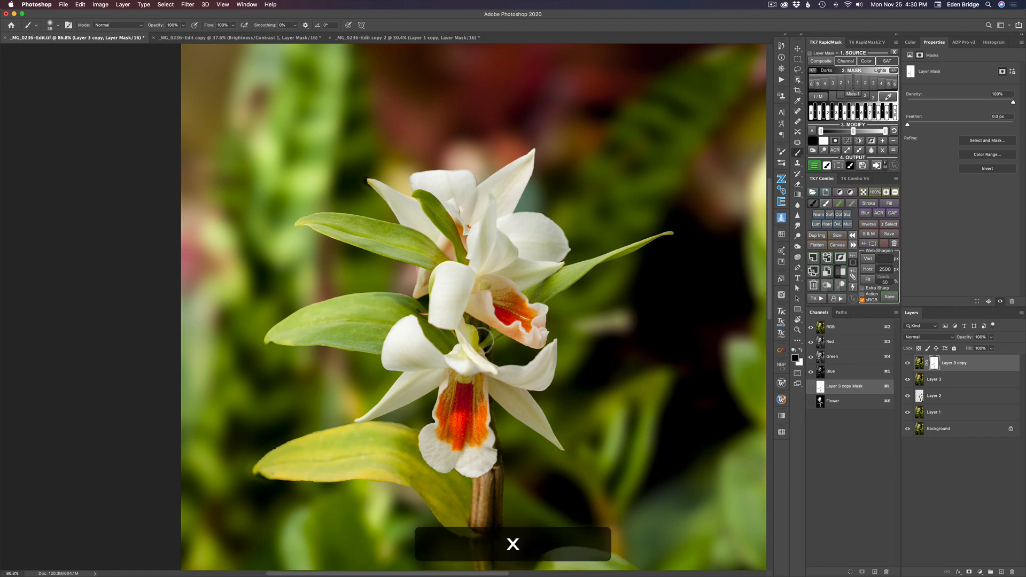
Step: Clean up the mask in the small gap between the two flowers using a smaller soft brush with black and white
{"action": "left_click", "coordinate": [485, 339], "text": "ctrl+alt"}
{"action": "left_click_drag", "start_coordinate": [485, 338], "coordinate": [493, 341]}
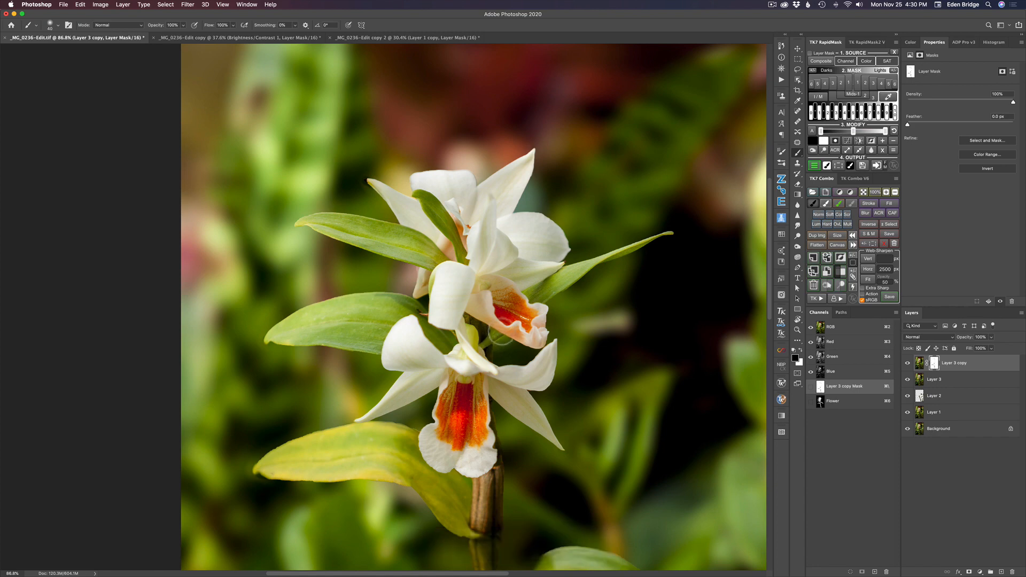
{"action": "left_click", "coordinate": [500, 343], "text": "ctrl+alt"}
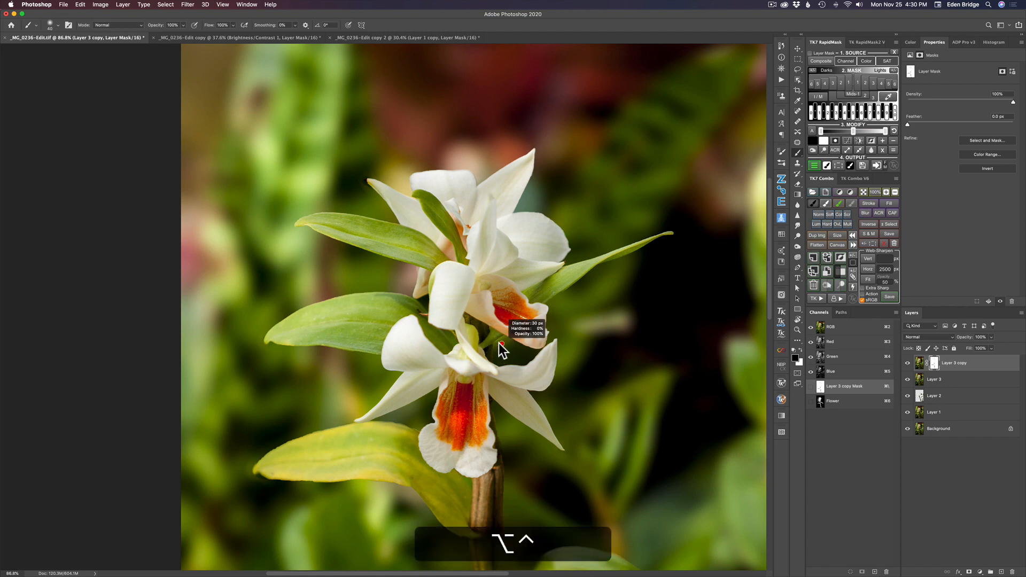
{"action": "left_click_drag", "start_coordinate": [497, 343], "coordinate": [498, 350]}
{"action": "key", "text": "x"}
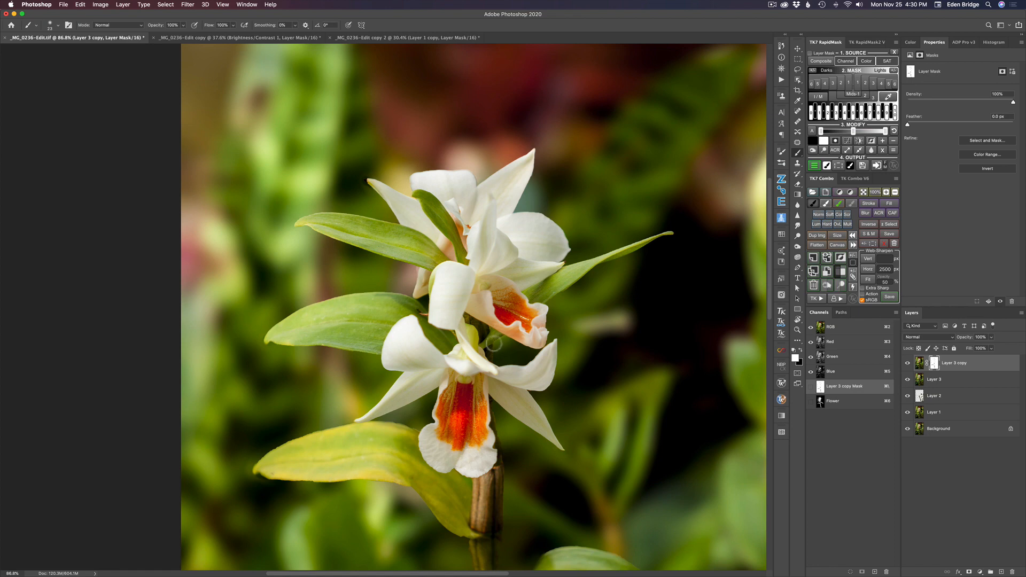
{"action": "key", "text": "space"}
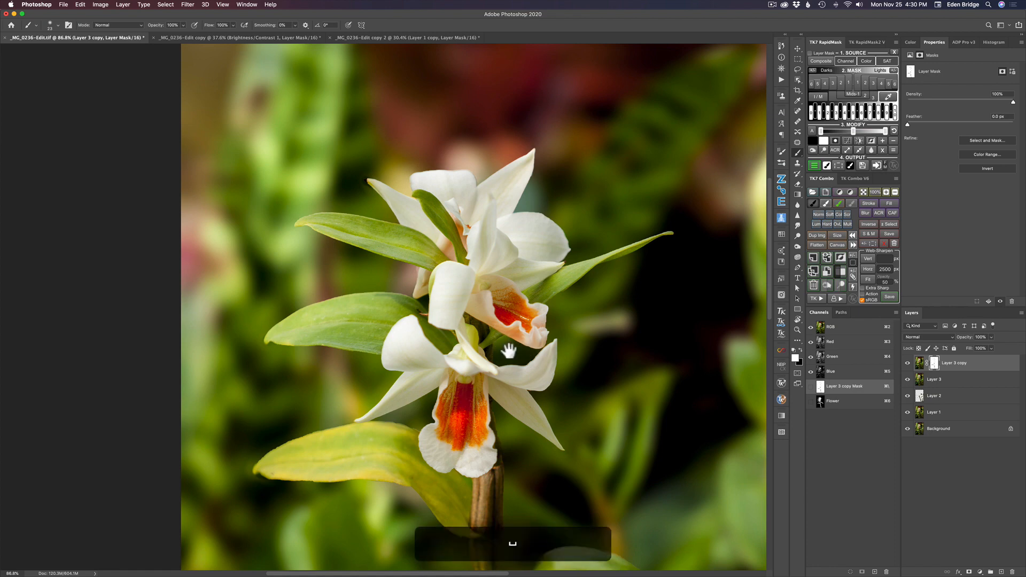
Step: Compare the whole image with and without the background blur by toggling the visibility of Layer 3 copy
{"action": "scroll", "coordinate": [511, 358], "scroll_direction": "down", "scroll_amount": 10}
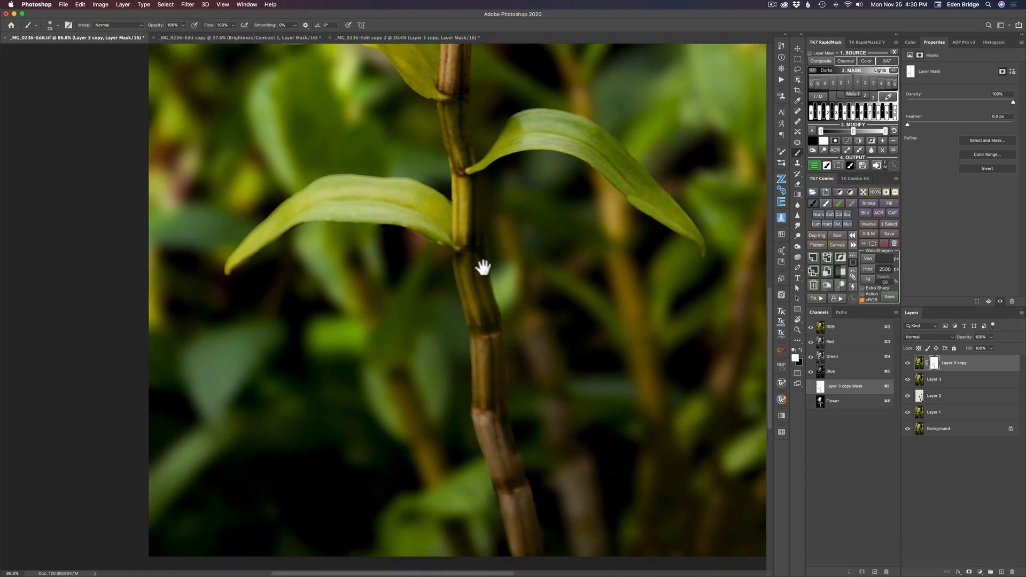
{"action": "mouse_move", "coordinate": [483, 268]}
{"action": "left_mouse_down"}
{"action": "mouse_move", "coordinate": [470, 178]}
{"action": "mouse_move", "coordinate": [456, 436]}
{"action": "left_mouse_up"}
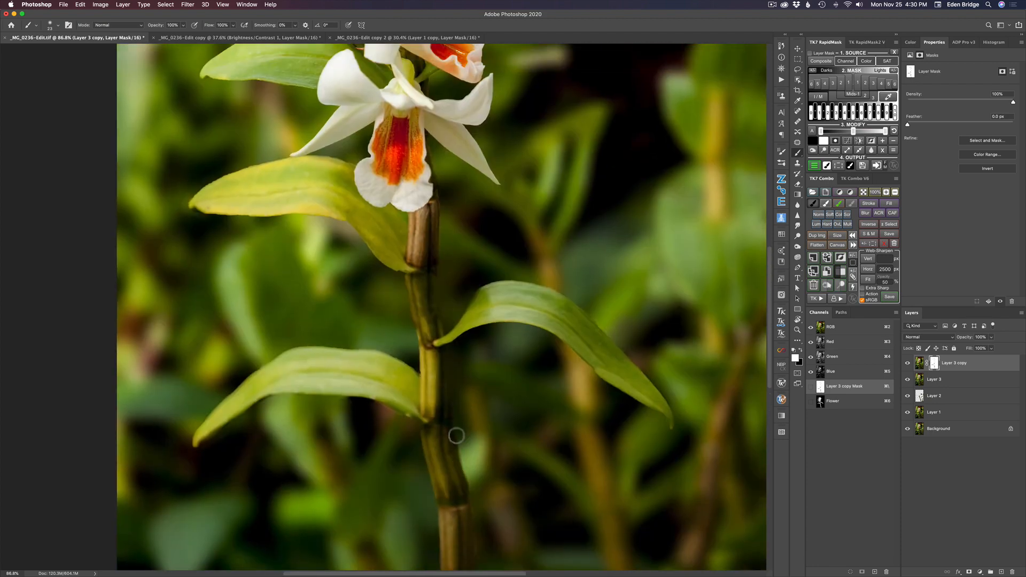
{"action": "scroll", "coordinate": [457, 436], "scroll_direction": "down", "scroll_amount": 5}
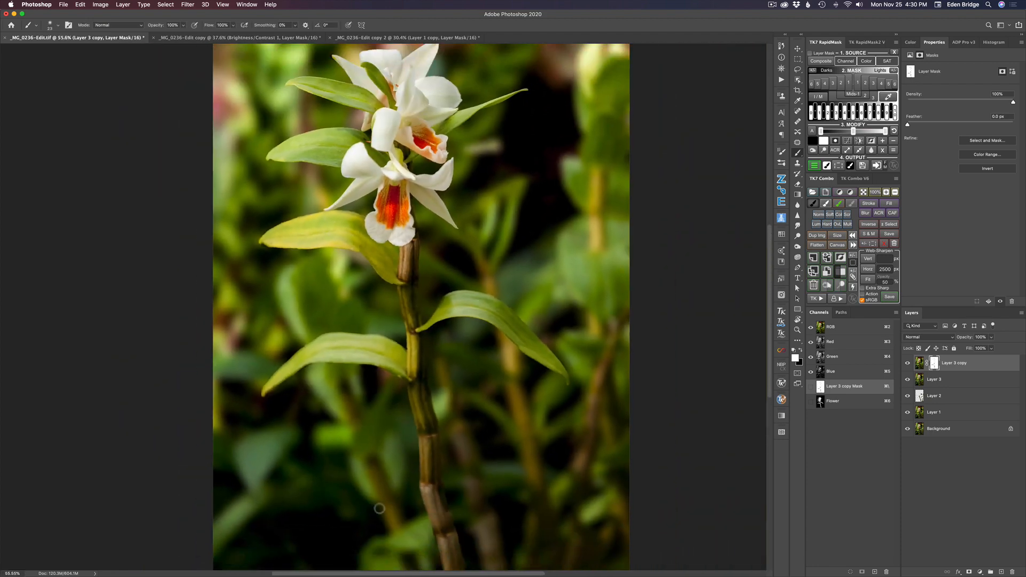
{"action": "scroll", "coordinate": [380, 508], "scroll_direction": "down", "scroll_amount": 3}
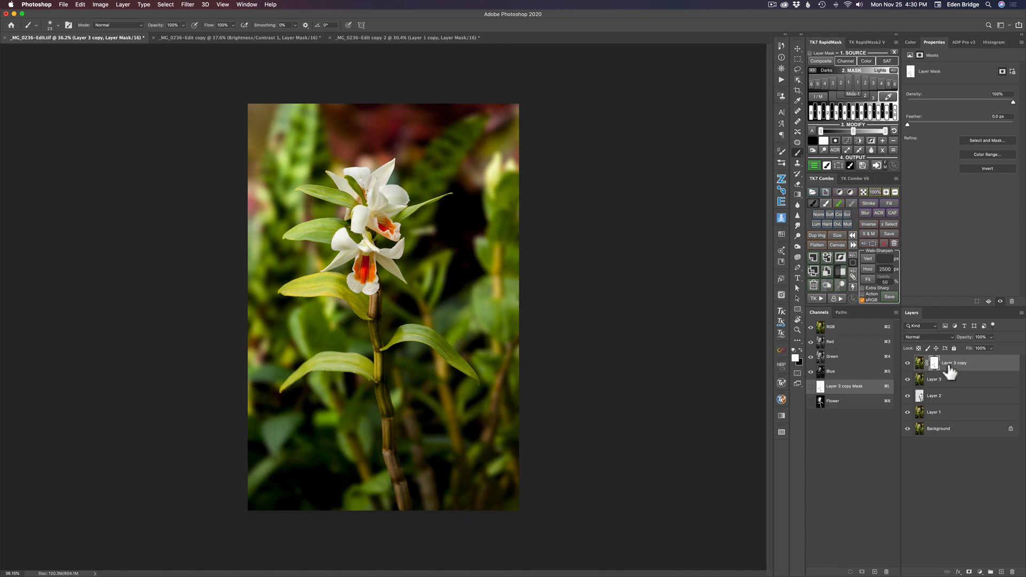
{"action": "left_click", "coordinate": [908, 364]}
{"action": "left_click", "coordinate": [907, 364]}
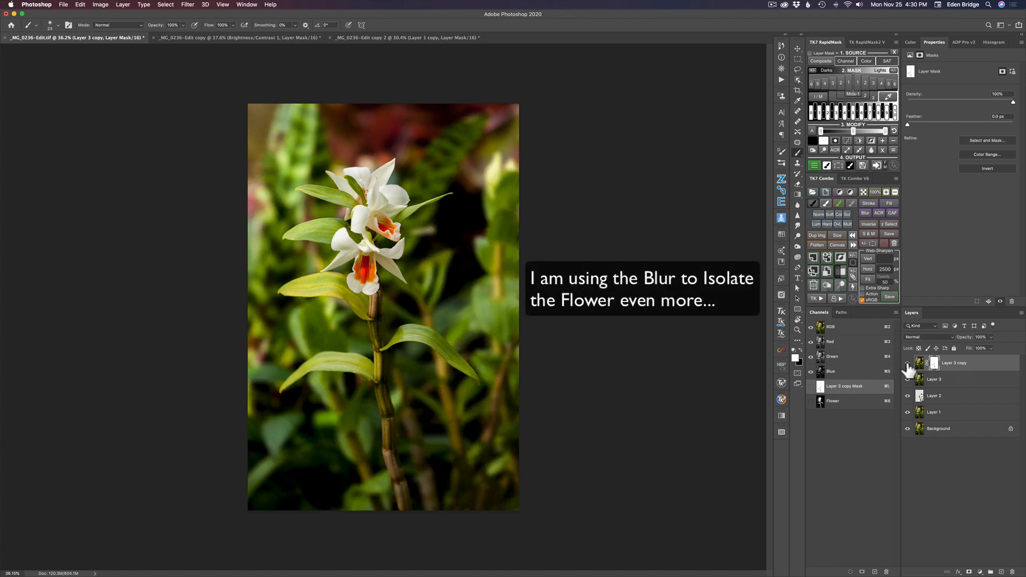
{"action": "left_click", "coordinate": [908, 363]}
{"action": "left_click", "coordinate": [908, 364]}
{"action": "left_click", "coordinate": [907, 364]}
{"action": "left_click", "coordinate": [908, 363]}
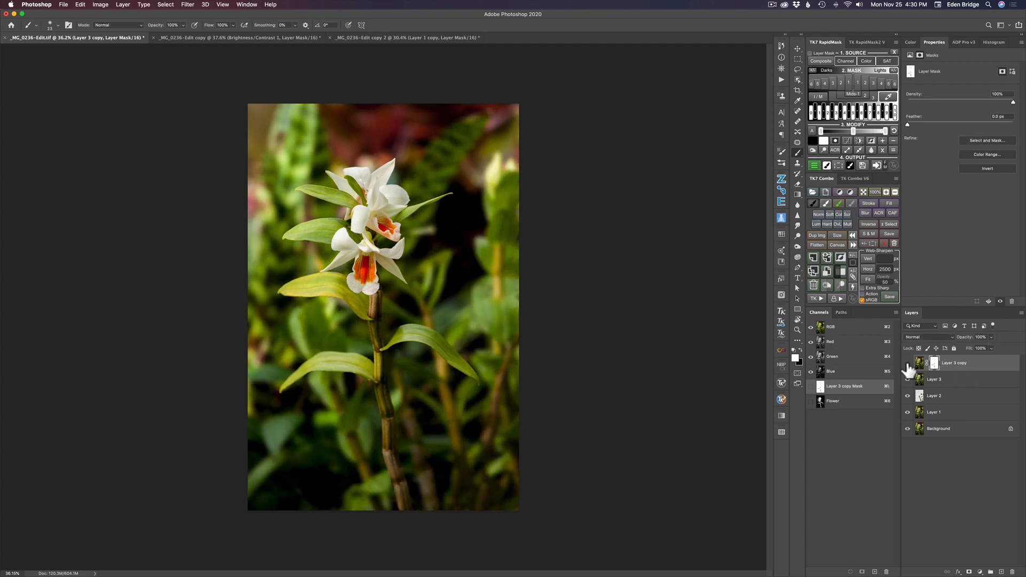
{"action": "left_click", "coordinate": [907, 363]}
{"action": "left_click", "coordinate": [908, 363]}
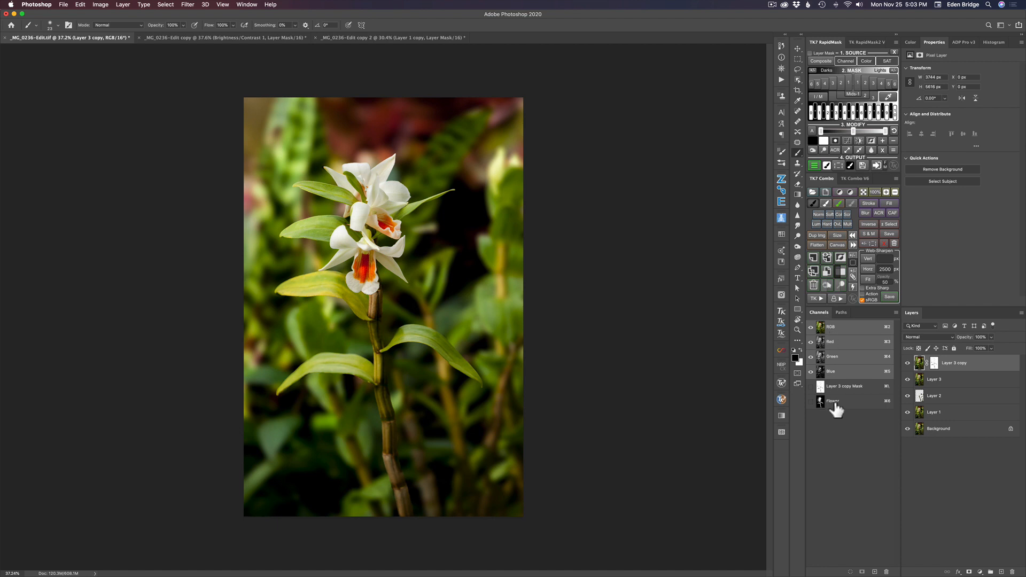
Step: Add a Curves adjustment layer masked to the background, using the Flower channel loaded as a selection and inverting the resulting mask
{"action": "key", "text": "alt"}
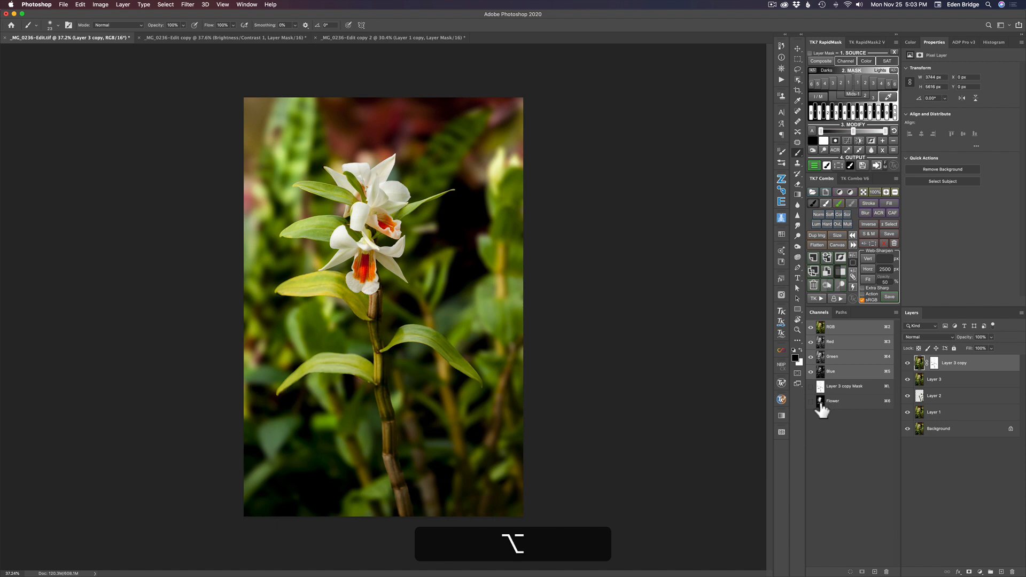
{"action": "left_click", "coordinate": [820, 402], "text": "super"}
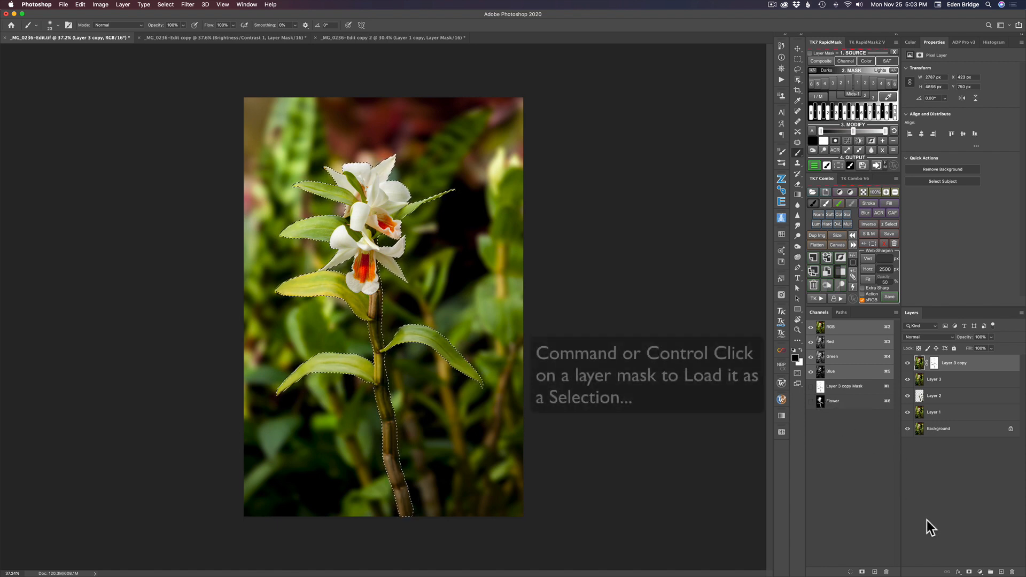
{"action": "left_click", "coordinate": [981, 571]}
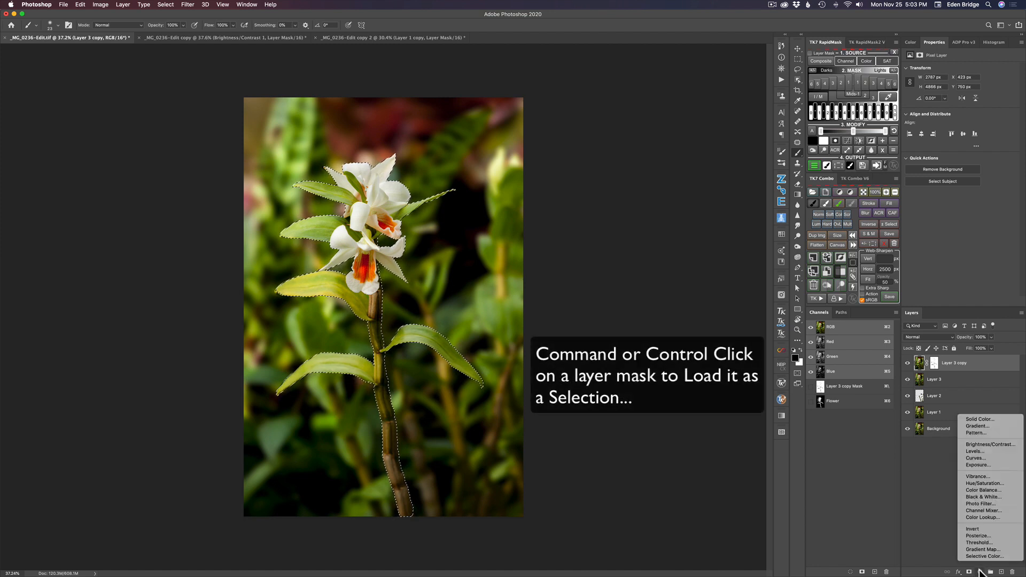
{"action": "left_click", "coordinate": [981, 457]}
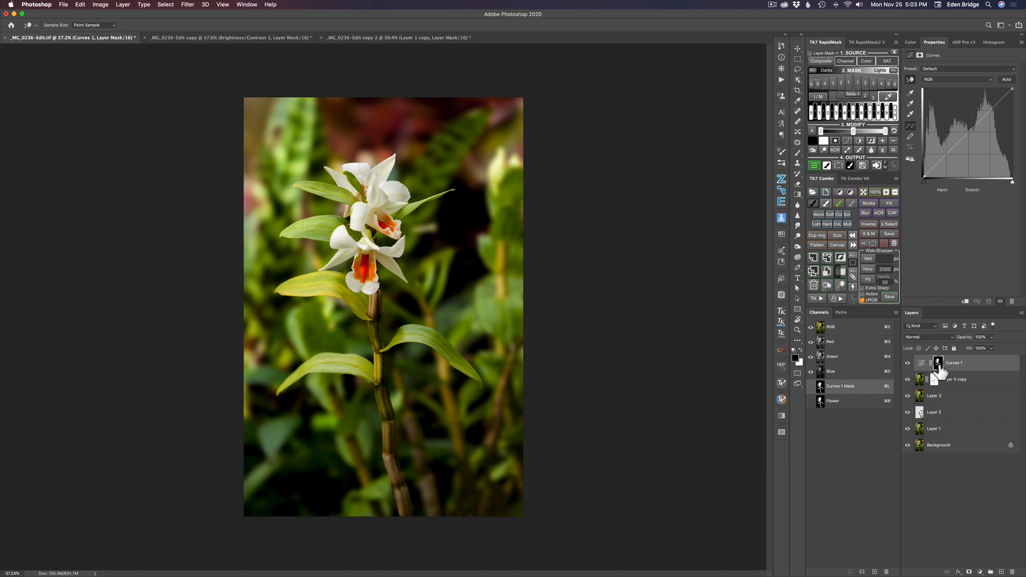
{"action": "key", "text": "super+i"}
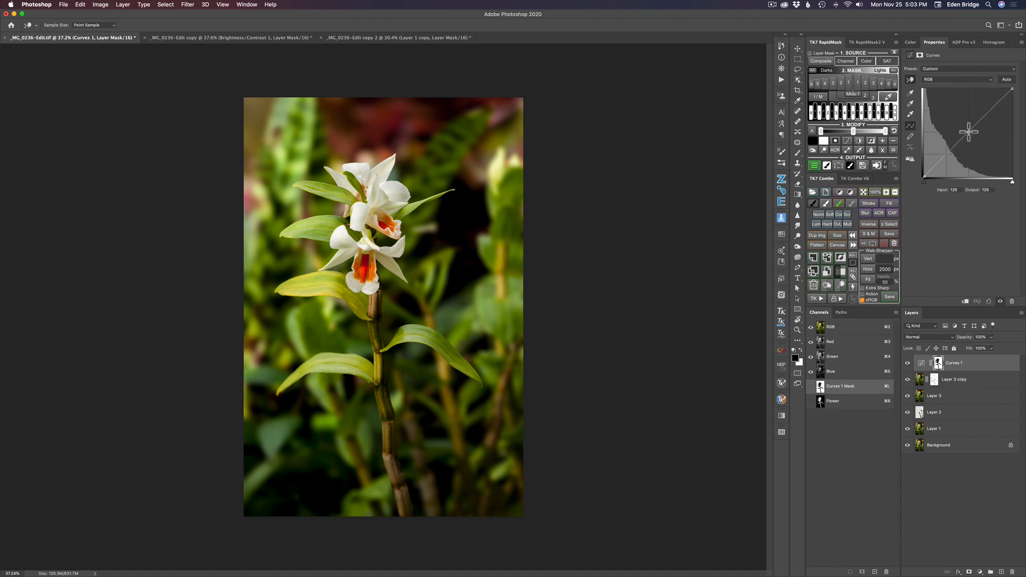
Step: Darken the background by lowering the midpoint of the RGB curve, and feather the Curves mask to about 17 px
{"action": "left_click_drag", "start_coordinate": [968, 132], "coordinate": [969, 147]}
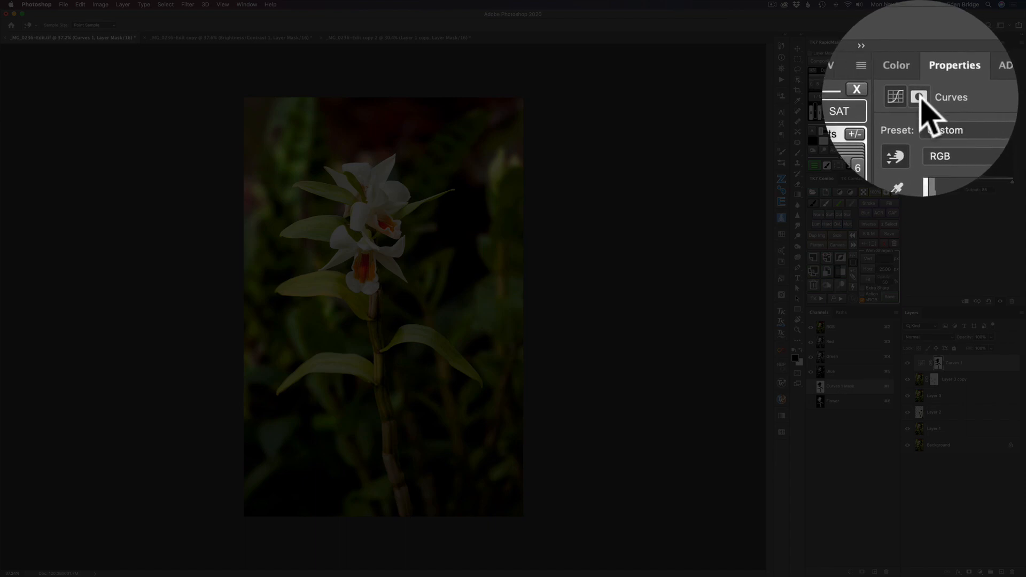
{"action": "left_click", "coordinate": [920, 55]}
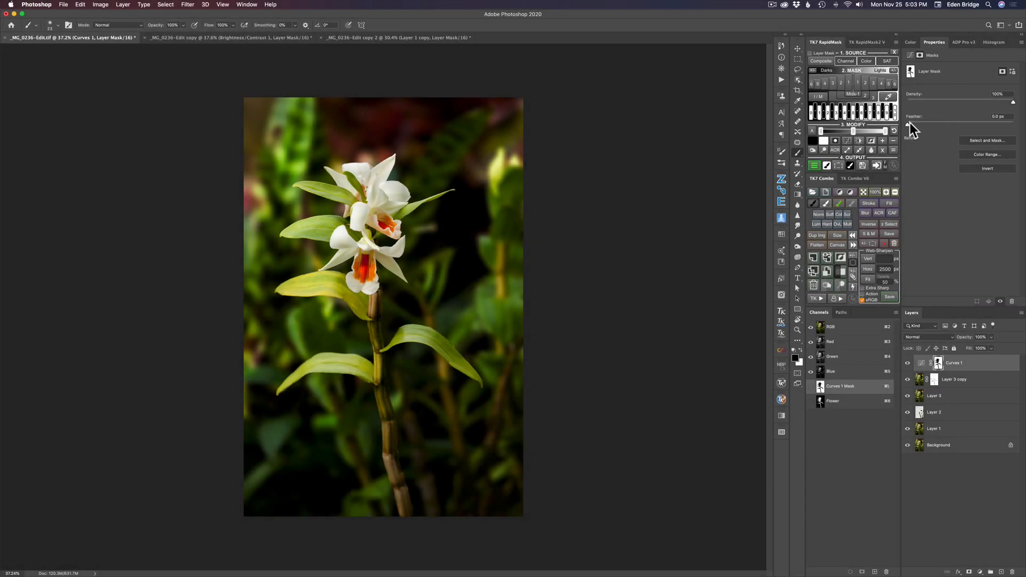
{"action": "left_click_drag", "start_coordinate": [909, 124], "coordinate": [954, 124]}
{"action": "scroll", "coordinate": [402, 290], "scroll_direction": "up", "scroll_amount": 1}
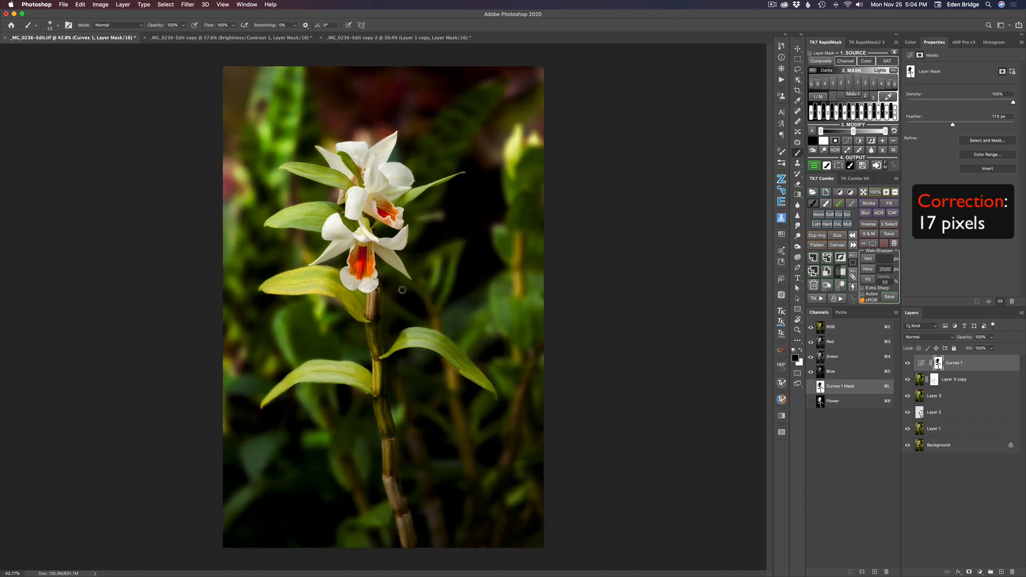
Step: Examine the stem and leaf edges up close and compare the edited result with Layer 1 shown alone
{"action": "scroll", "coordinate": [402, 289], "scroll_direction": "up", "scroll_amount": 3}
{"action": "scroll", "coordinate": [402, 290], "scroll_direction": "down", "scroll_amount": 2}
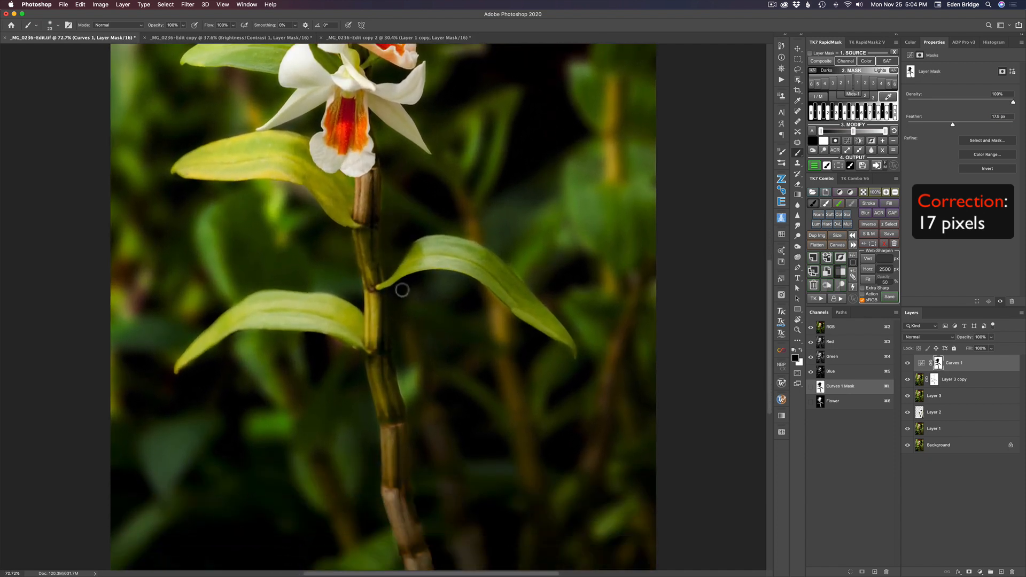
{"action": "scroll", "coordinate": [407, 375], "scroll_direction": "down", "scroll_amount": 2}
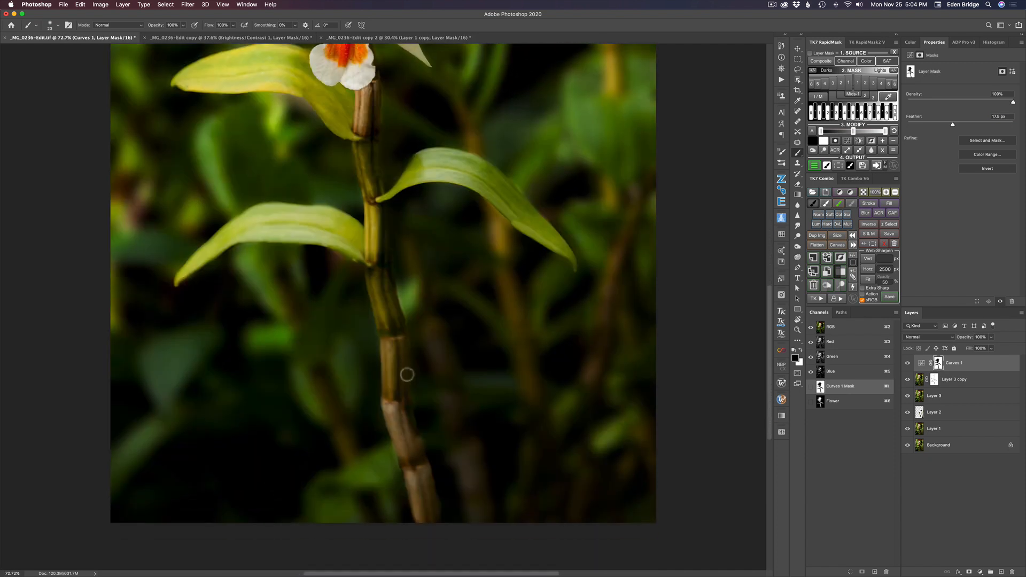
{"action": "scroll", "coordinate": [407, 375], "scroll_direction": "down", "scroll_amount": 1}
{"action": "scroll", "coordinate": [407, 374], "scroll_direction": "up", "scroll_amount": 3}
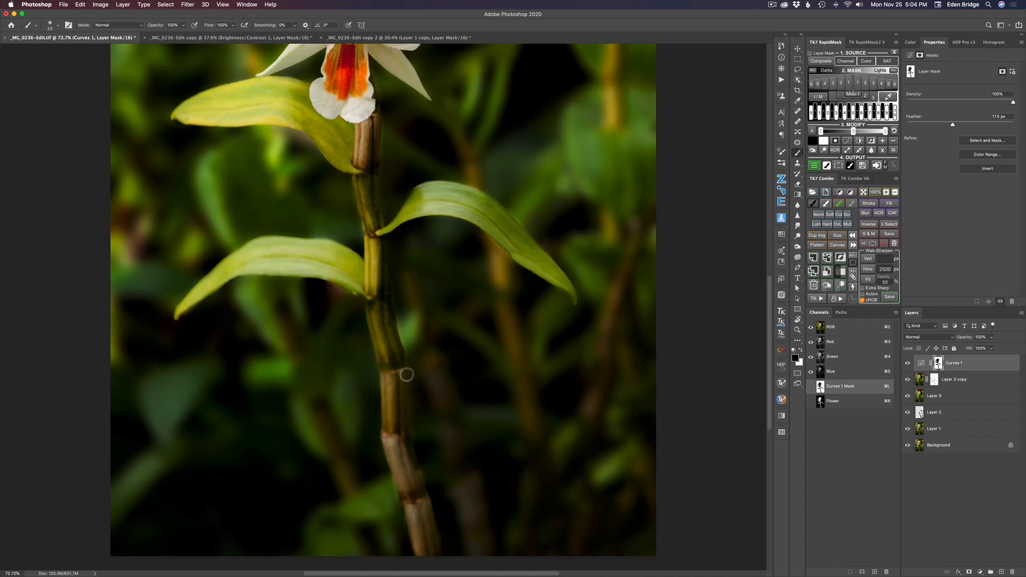
{"action": "scroll", "coordinate": [407, 375], "scroll_direction": "up", "scroll_amount": 5}
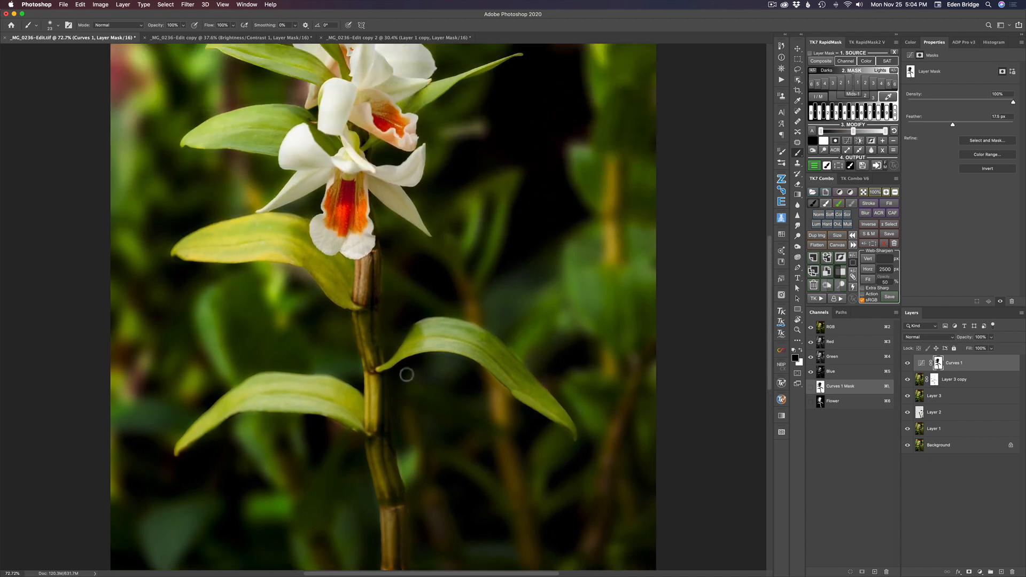
{"action": "scroll", "coordinate": [407, 375], "scroll_direction": "up", "scroll_amount": 2}
{"action": "scroll", "coordinate": [384, 255], "scroll_direction": "up", "scroll_amount": 2}
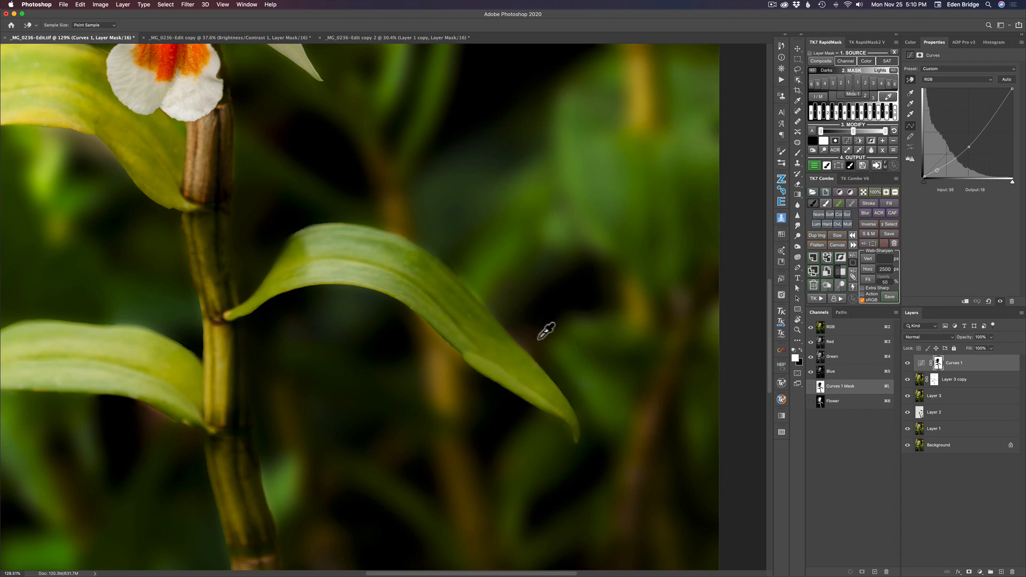
{"action": "left_click", "coordinate": [908, 430], "text": "alt"}
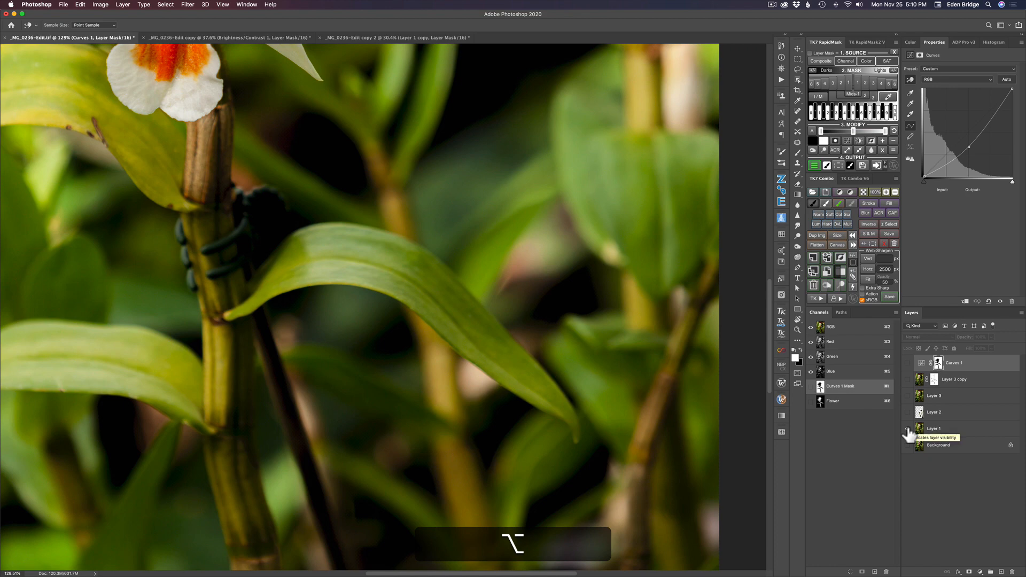
{"action": "left_click", "coordinate": [908, 431], "text": "alt"}
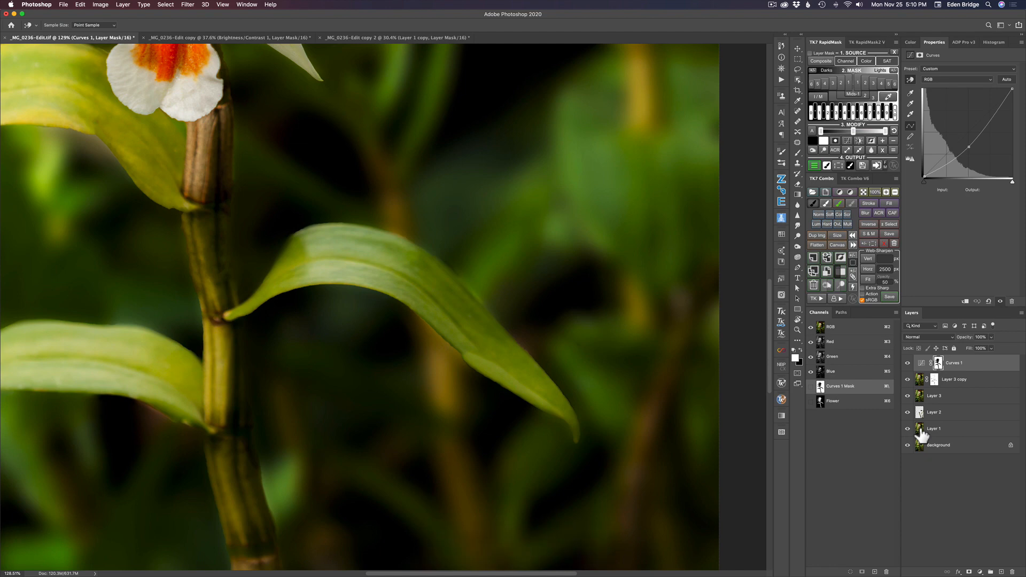
Step: Place a duplicate of Layer 1 at the top of the layer stack and hide it with a black mask
{"action": "left_click", "coordinate": [921, 431]}
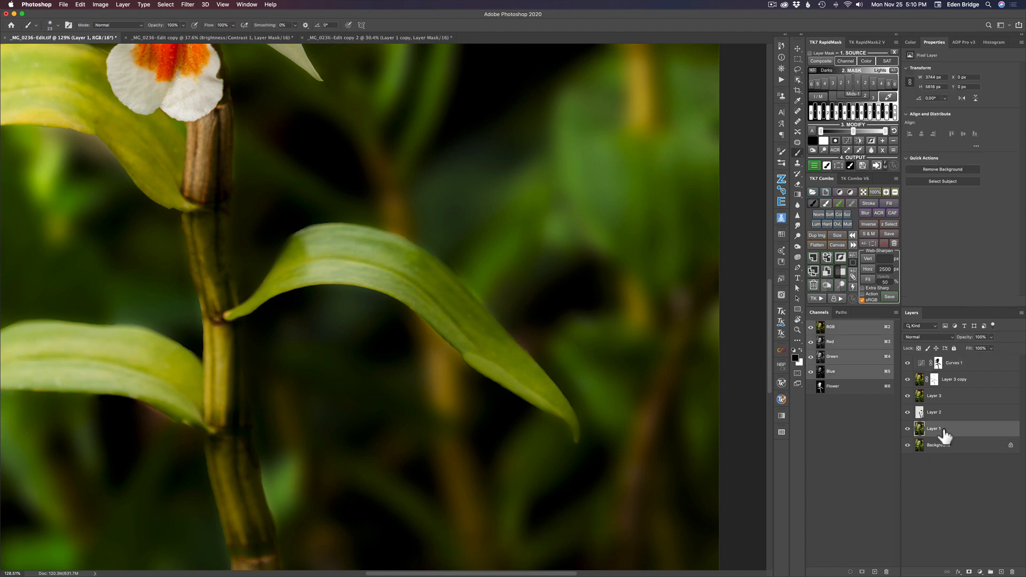
{"action": "key", "text": "super+j"}
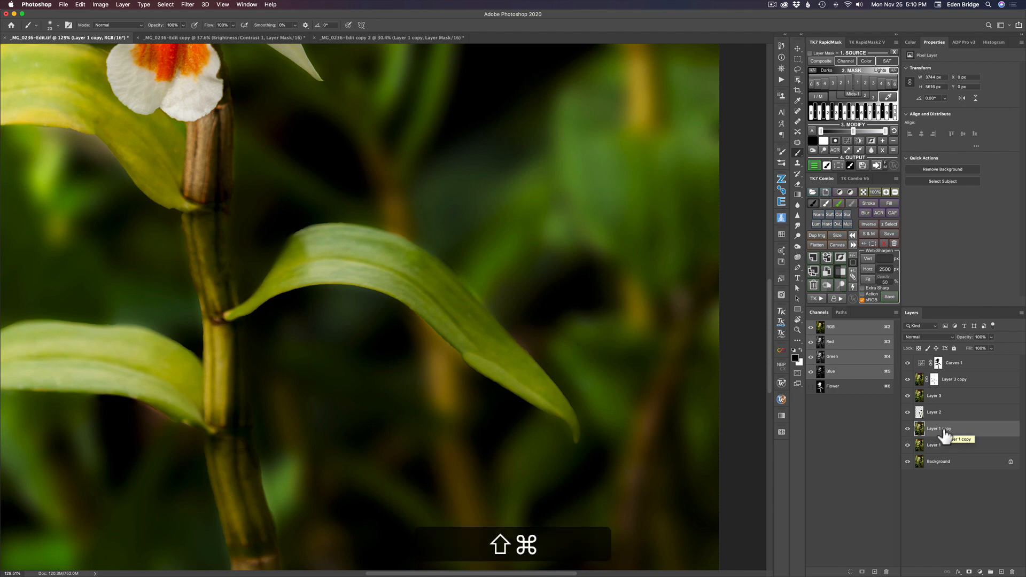
{"action": "key", "text": "super+shift+bracketright"}
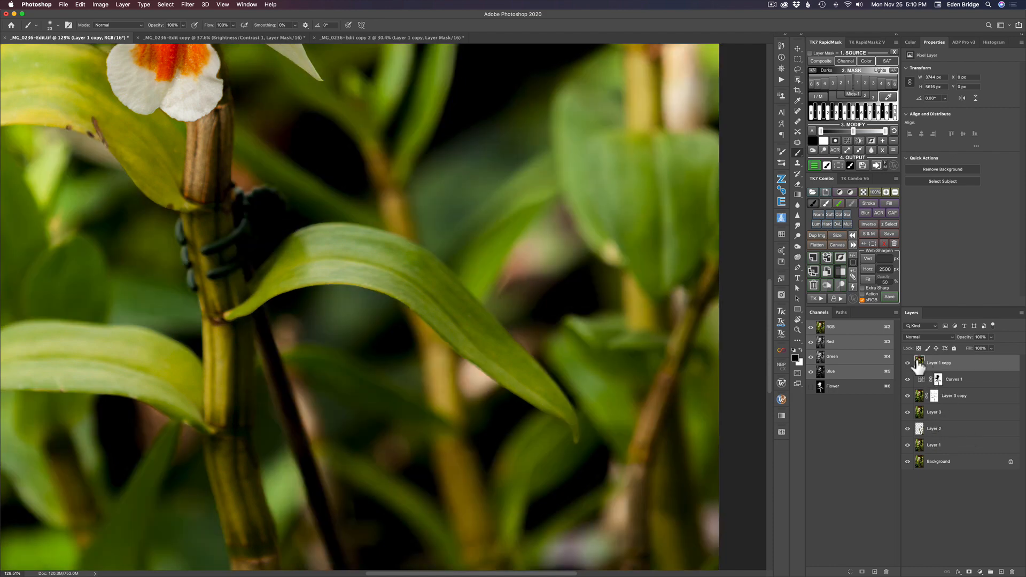
{"action": "left_click", "coordinate": [970, 572], "text": "alt"}
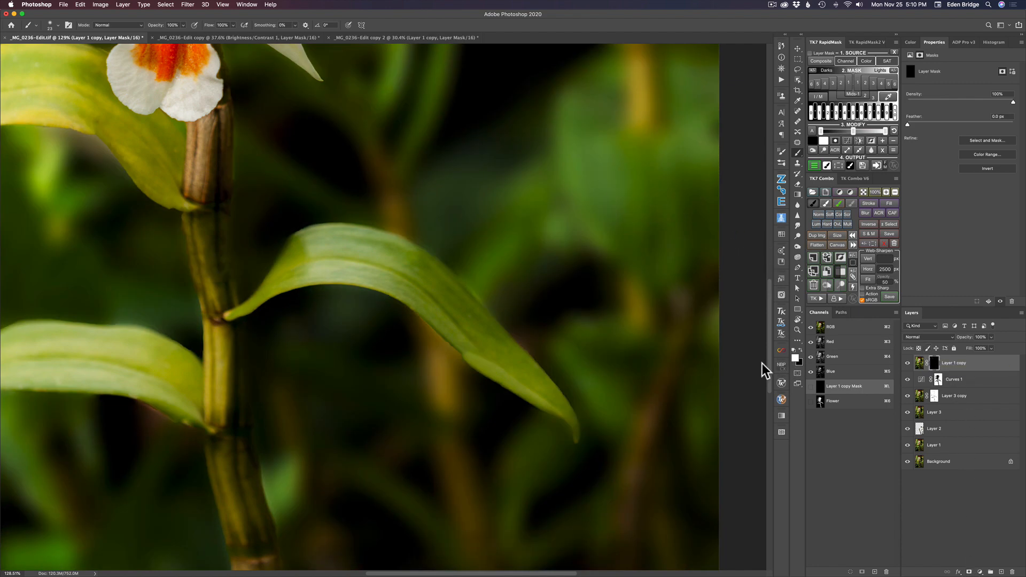
Step: Adjust the brush size to 24 px over the leaf's lower edge for working on the Layer 1 copy mask
{"action": "key", "text": "b"}
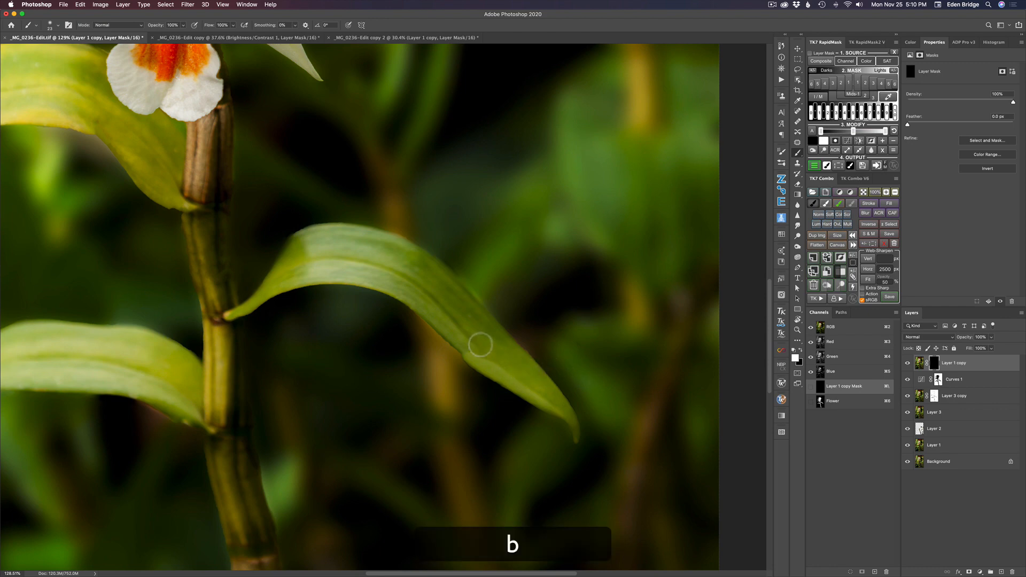
{"action": "key", "text": "ctrl+alt"}
{"action": "left_click_drag", "start_coordinate": [476, 352], "coordinate": [482, 356]}
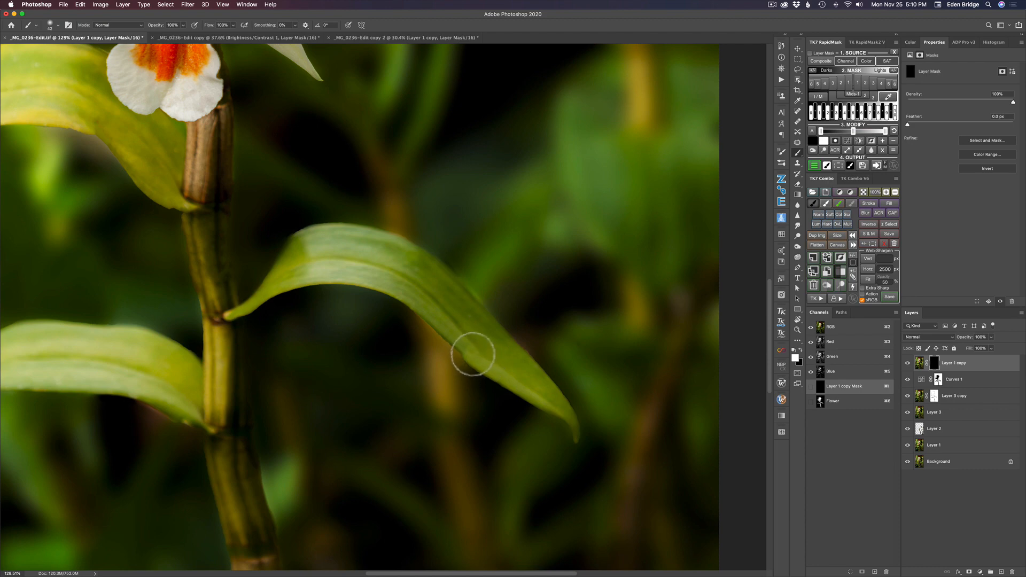
{"action": "key", "text": "ctrl+alt"}
{"action": "left_click_drag", "start_coordinate": [476, 355], "coordinate": [471, 354]}
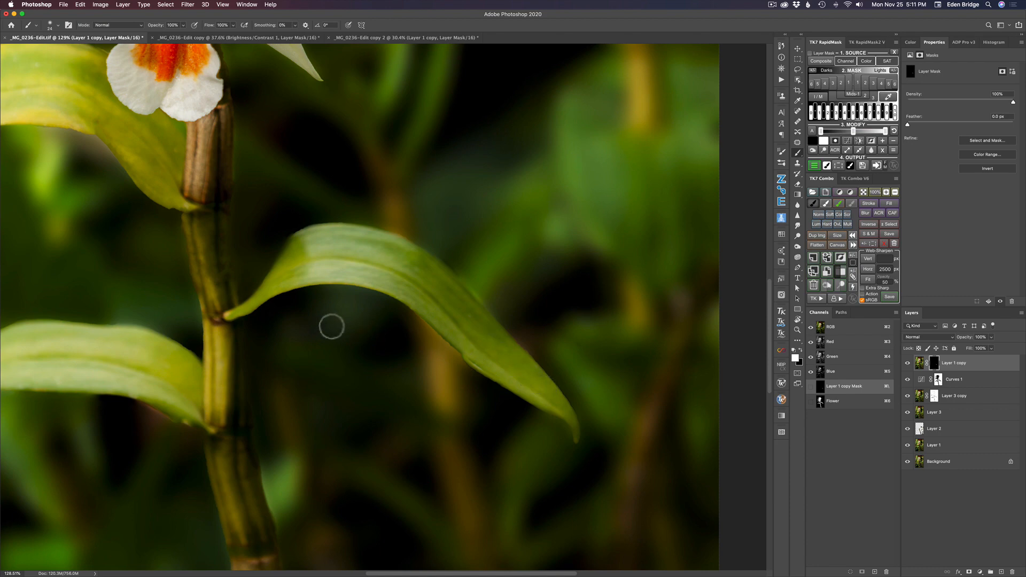
Step: Compare the whole edited image with the original by repeatedly showing the Background layer alone
{"action": "scroll", "coordinate": [329, 328], "scroll_direction": "down", "scroll_amount": 3}
{"action": "scroll", "coordinate": [332, 326], "scroll_direction": "down", "scroll_amount": 2}
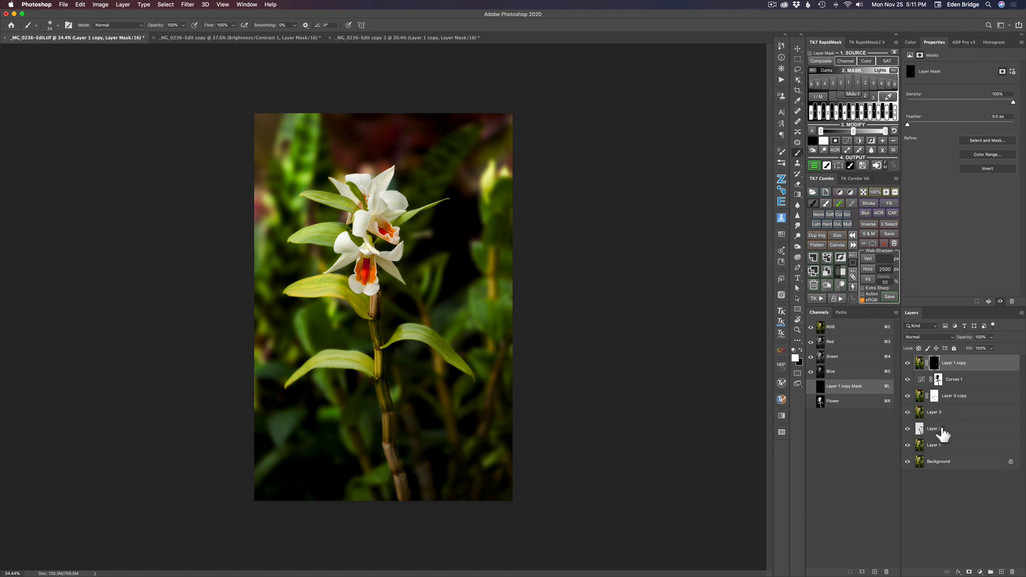
{"action": "key", "text": "alt"}
{"action": "left_click", "coordinate": [907, 462], "text": "alt"}
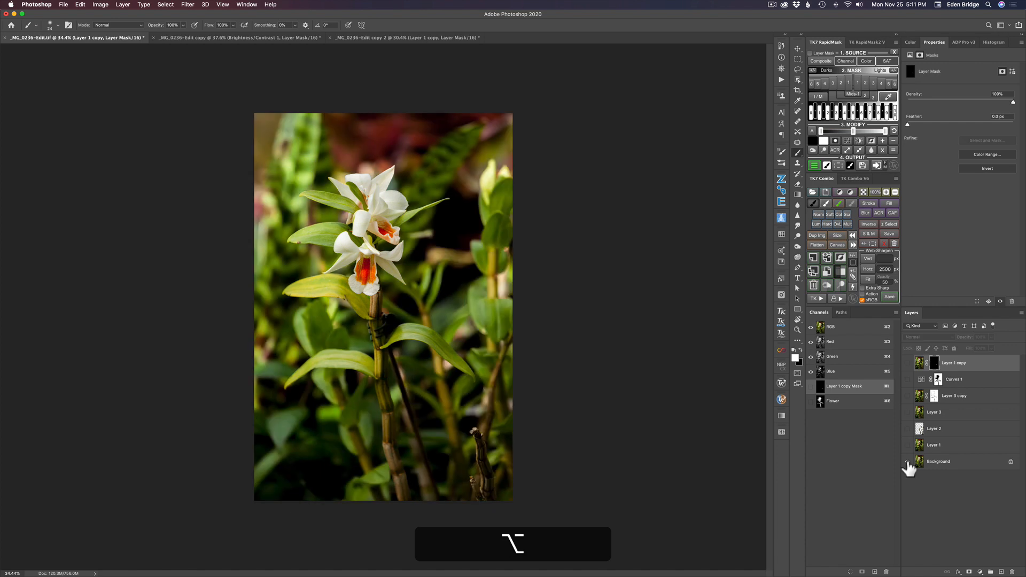
{"action": "left_click", "coordinate": [908, 461], "text": "alt"}
{"action": "left_click", "coordinate": [908, 462], "text": "alt"}
{"action": "left_click", "coordinate": [907, 462], "text": "alt"}
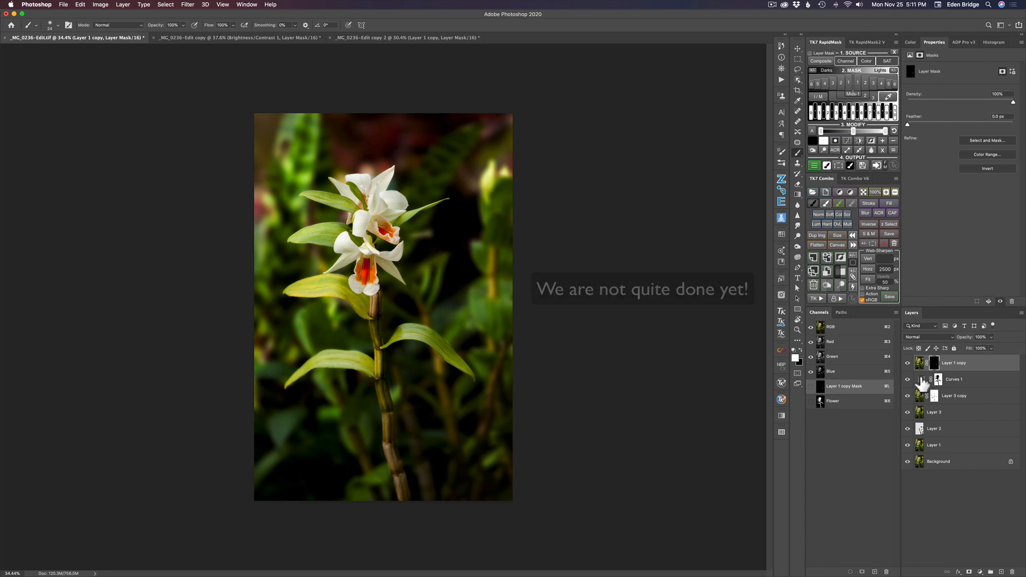
Step: Set the Curves 1 layer's blend mode to Luminosity, check its effect, and lower the midpoint of its curve slightly further
{"action": "left_click", "coordinate": [922, 381]}
{"action": "left_click", "coordinate": [930, 337]}
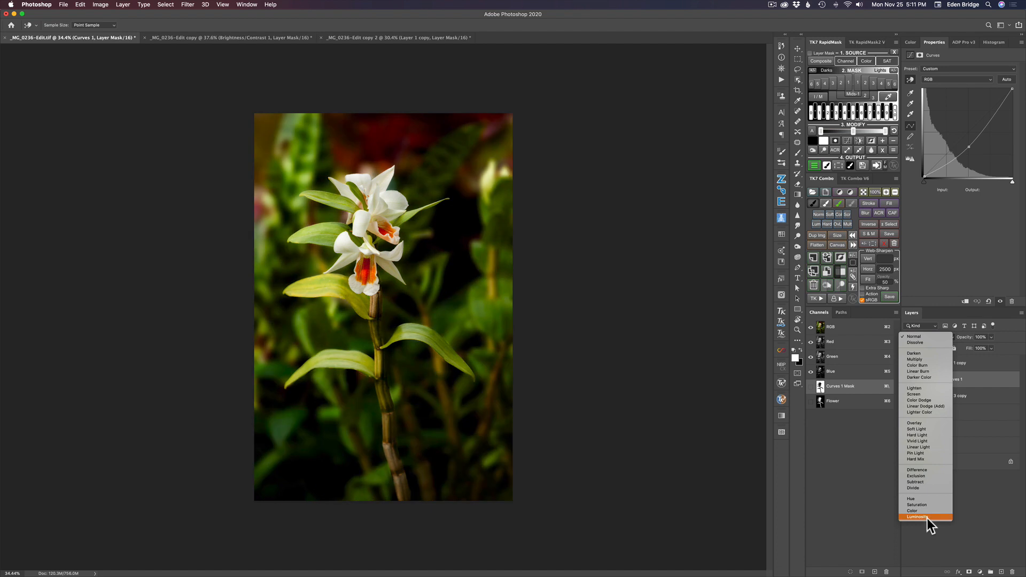
{"action": "left_click", "coordinate": [928, 517]}
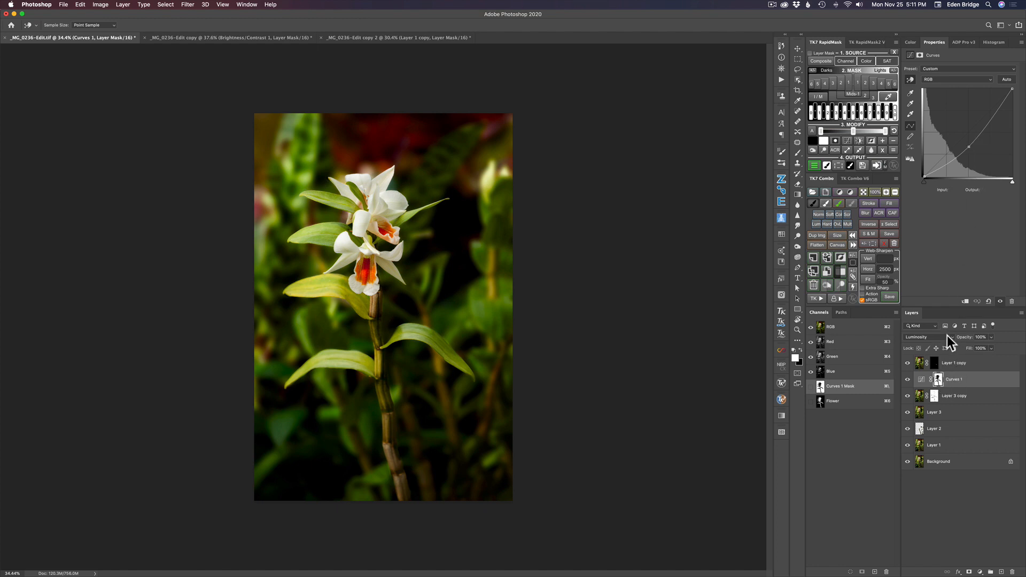
{"action": "left_click", "coordinate": [908, 380]}
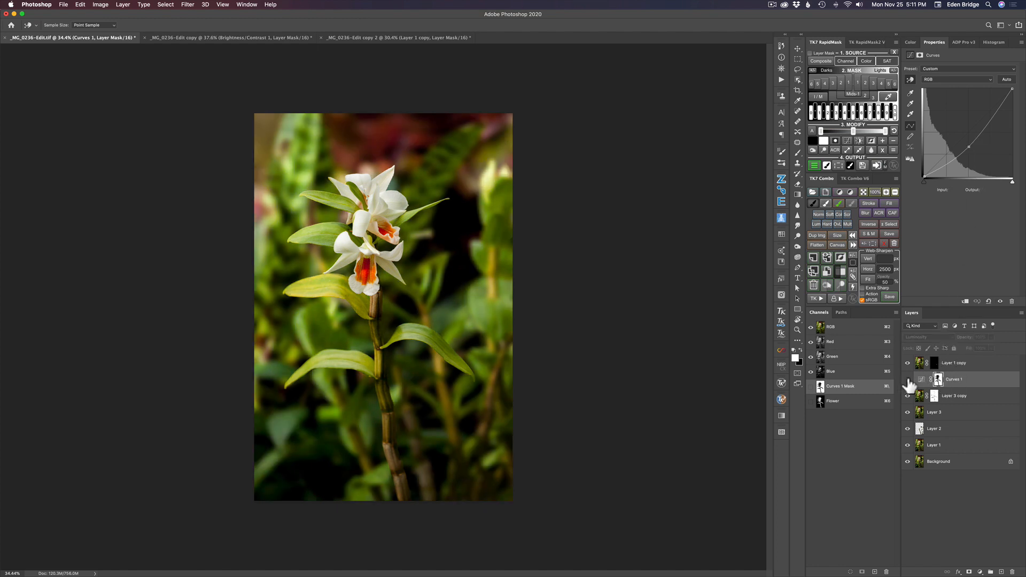
{"action": "left_click", "coordinate": [908, 379]}
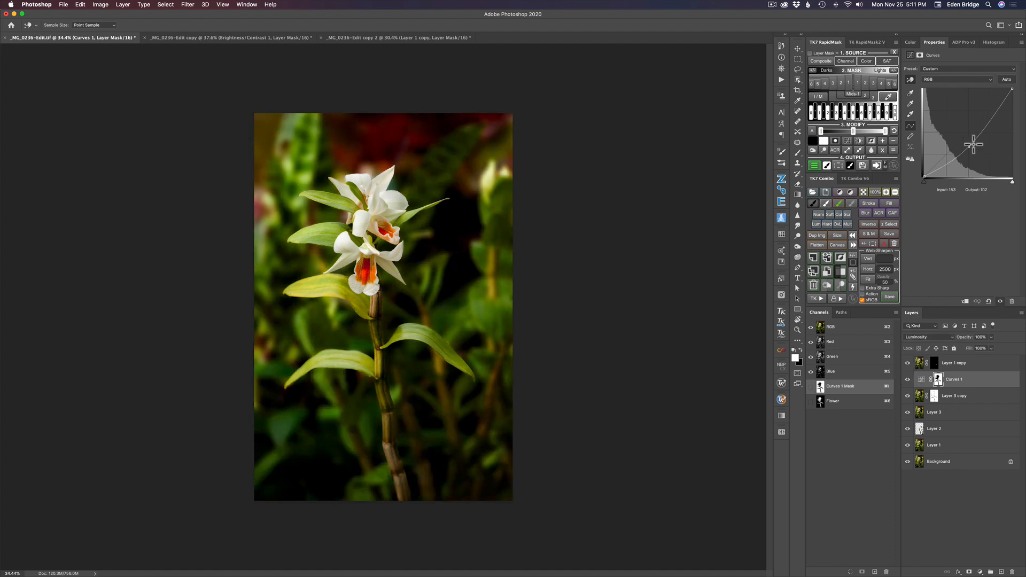
{"action": "left_click_drag", "start_coordinate": [970, 147], "coordinate": [970, 152]}
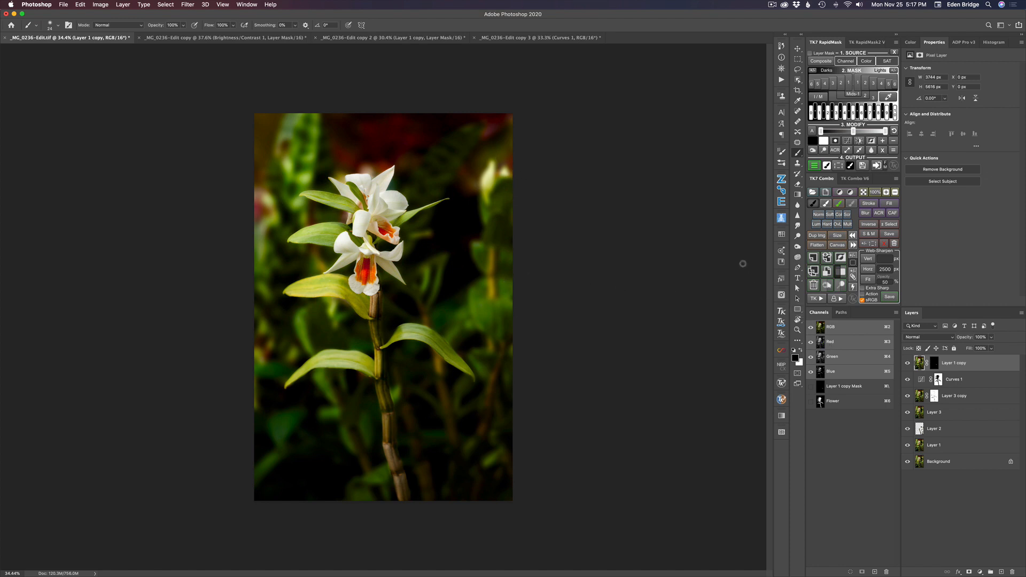
Step: Try the Lights 1, 2 and 3 luminosity masks in RapidMask and output Lights 2 as a masked Curves adjustment layer
{"action": "left_click", "coordinate": [858, 82]}
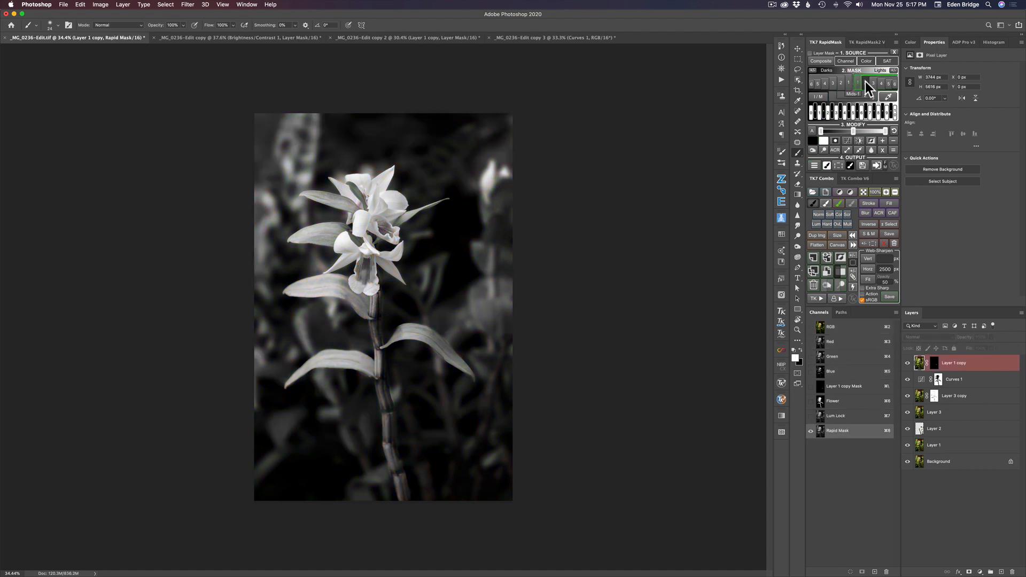
{"action": "left_click", "coordinate": [866, 81]}
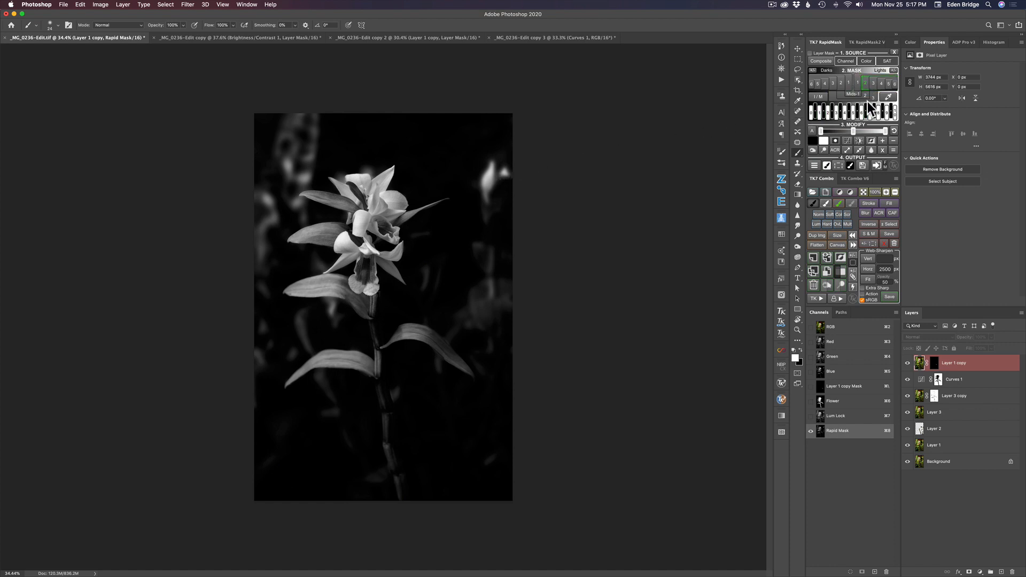
{"action": "left_click", "coordinate": [874, 83]}
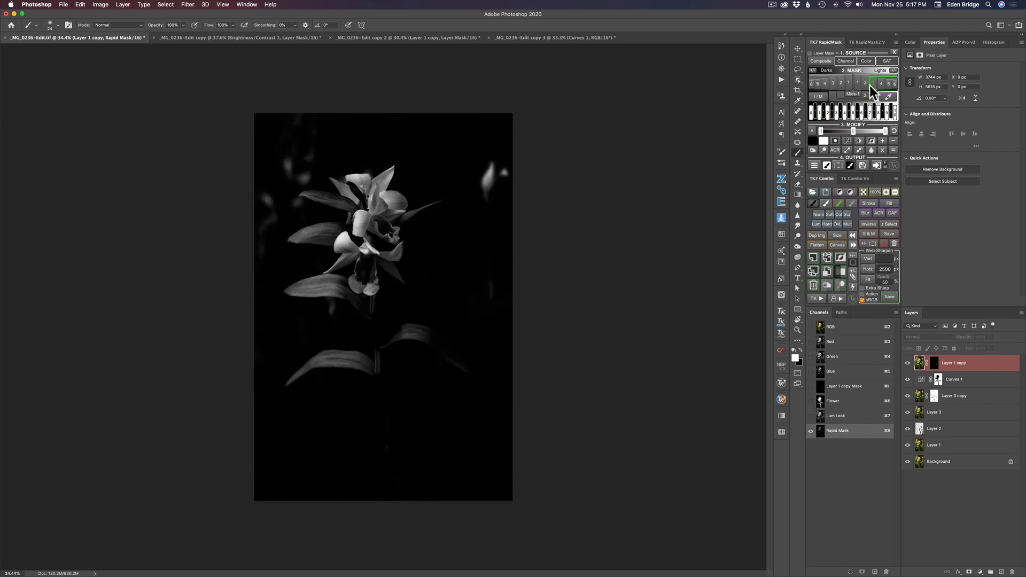
{"action": "left_click", "coordinate": [865, 84]}
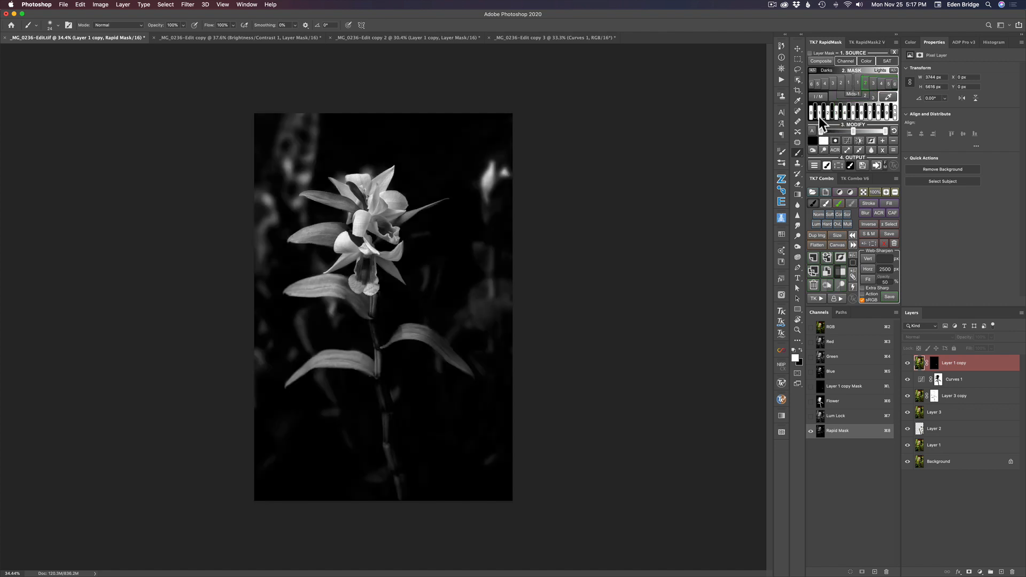
{"action": "left_click", "coordinate": [817, 165]}
{"action": "left_click", "coordinate": [821, 55]}
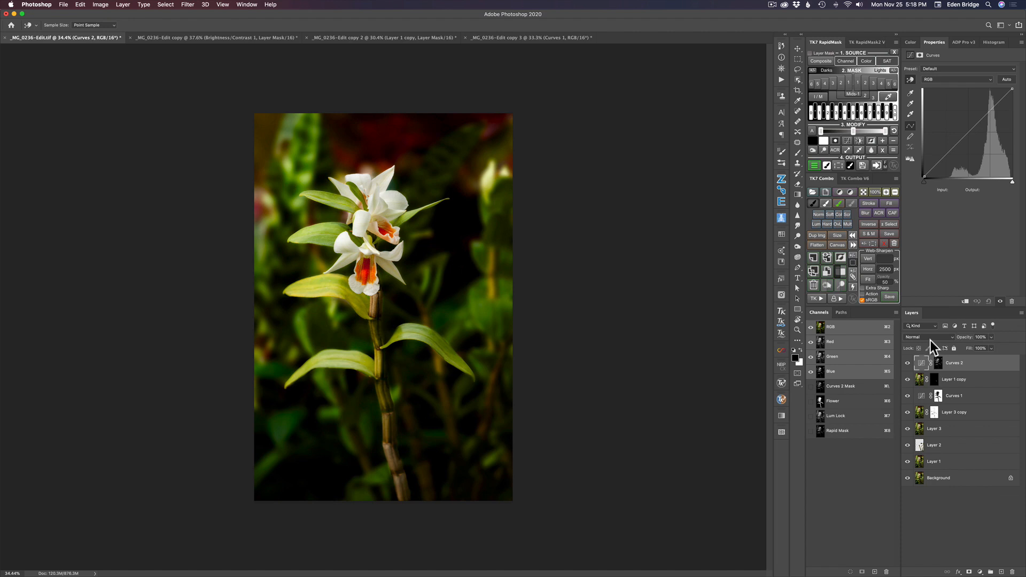
Step: Set the Curves 2 layer's blend mode to Multiply and pull its RGB curve midpoint down to an output of 41
{"action": "left_click", "coordinate": [931, 339]}
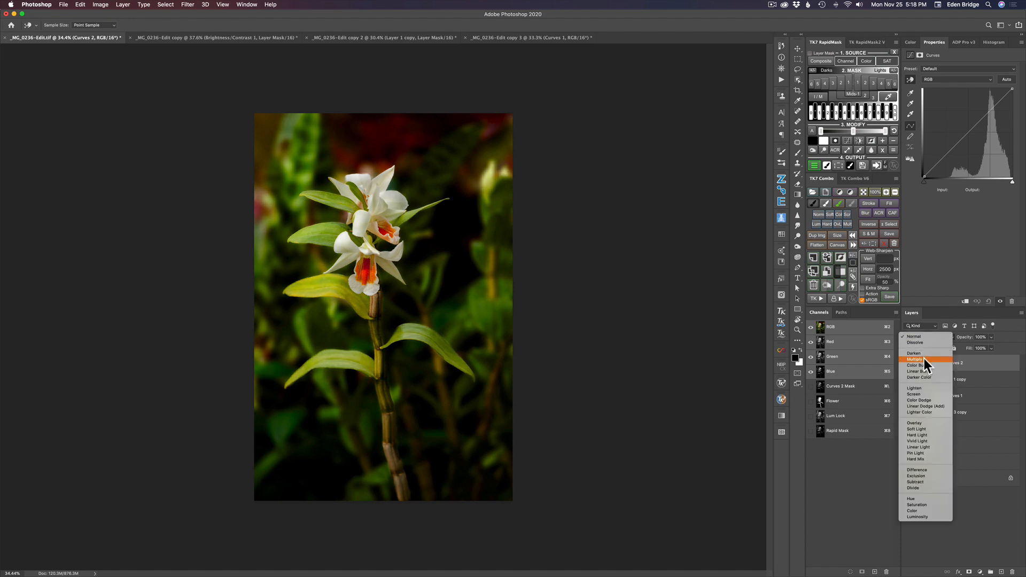
{"action": "left_click", "coordinate": [924, 359]}
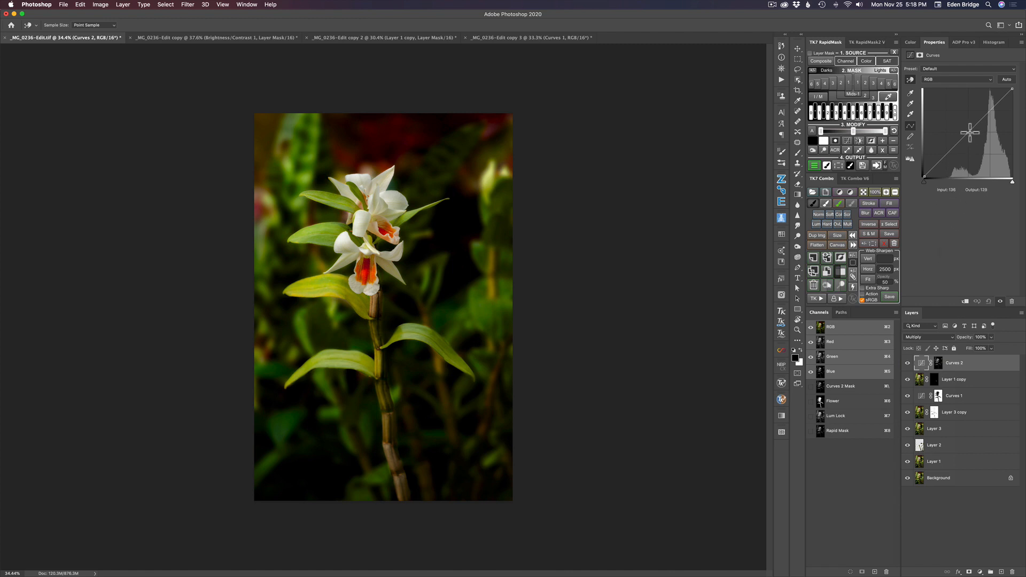
{"action": "left_click_drag", "start_coordinate": [969, 133], "coordinate": [968, 161]}
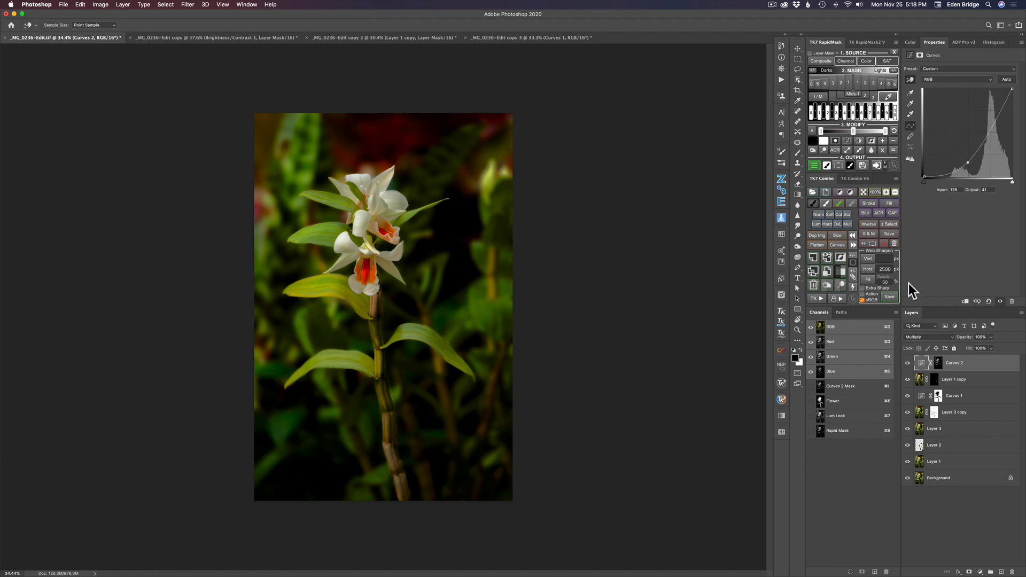
Step: Put the Curves 2 layer into a group named Group 1 and hide the group with a black mask
{"action": "right_click", "coordinate": [982, 362]}
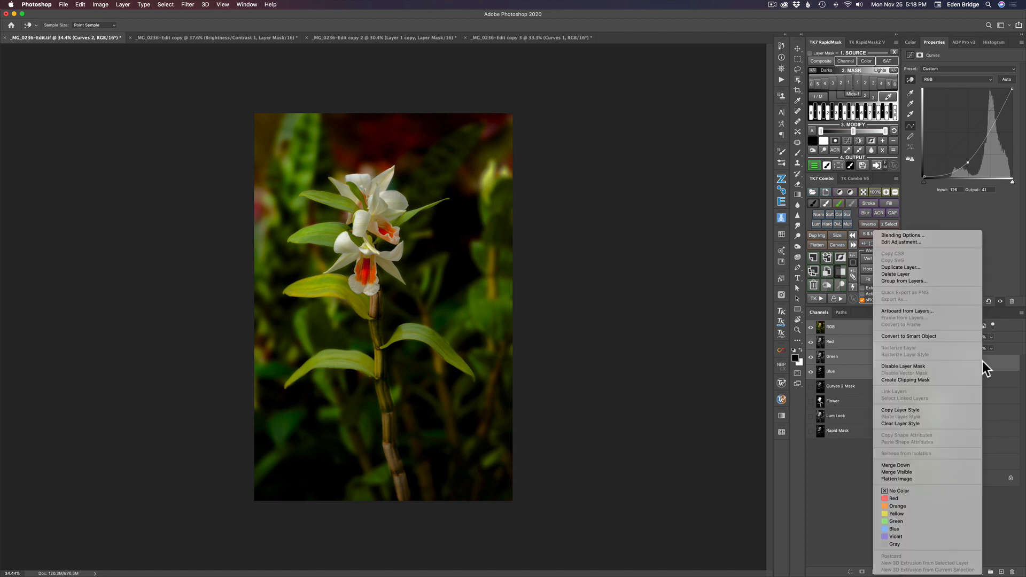
{"action": "left_click", "coordinate": [917, 280]}
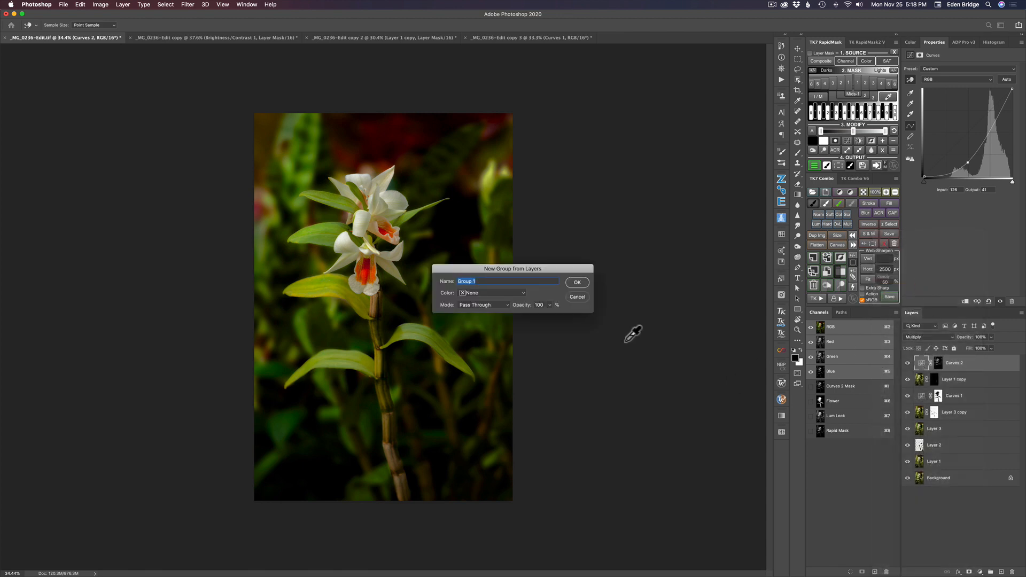
{"action": "left_click", "coordinate": [577, 283]}
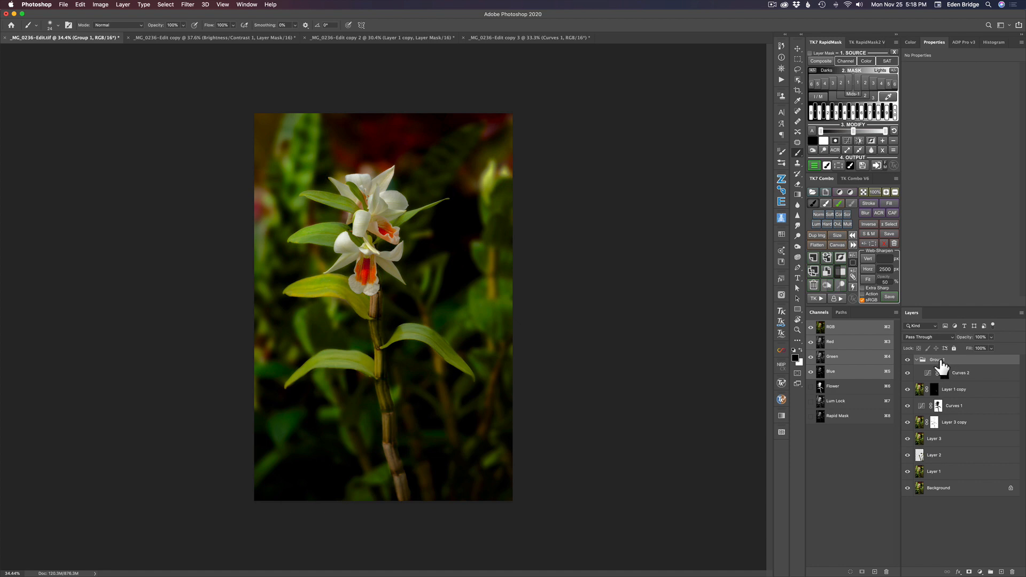
{"action": "key", "text": "alt"}
{"action": "left_click", "coordinate": [970, 571], "text": "alt"}
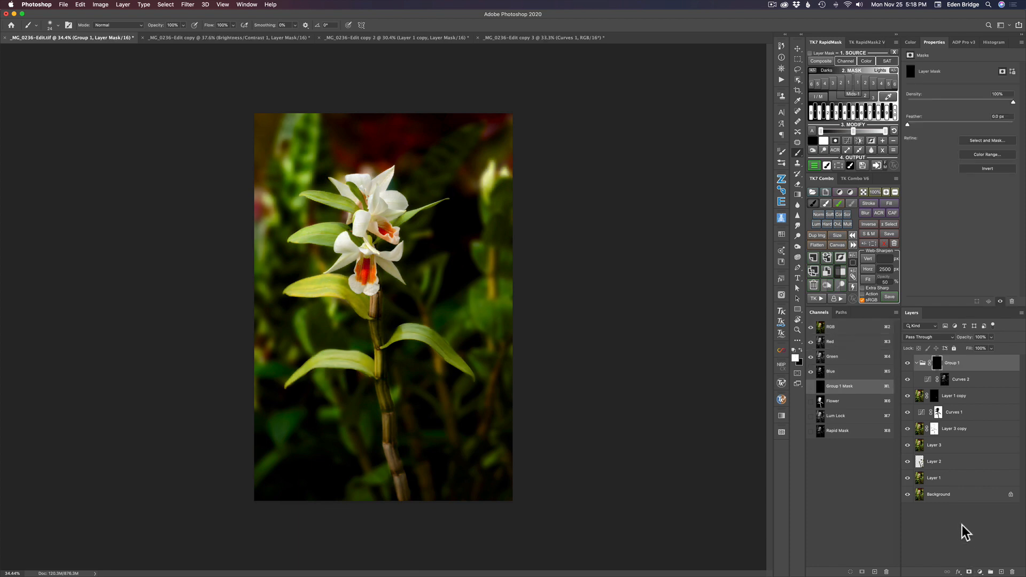
Step: Paint white on the Group 1 mask over the background's bright spots around the orchid to reveal the darkening there
{"action": "key", "text": "b"}
{"action": "mouse_move", "coordinate": [481, 193]}
{"action": "left_mouse_down"}
{"action": "mouse_move", "coordinate": [540, 205]}
{"action": "mouse_move", "coordinate": [488, 206]}
{"action": "left_mouse_up"}
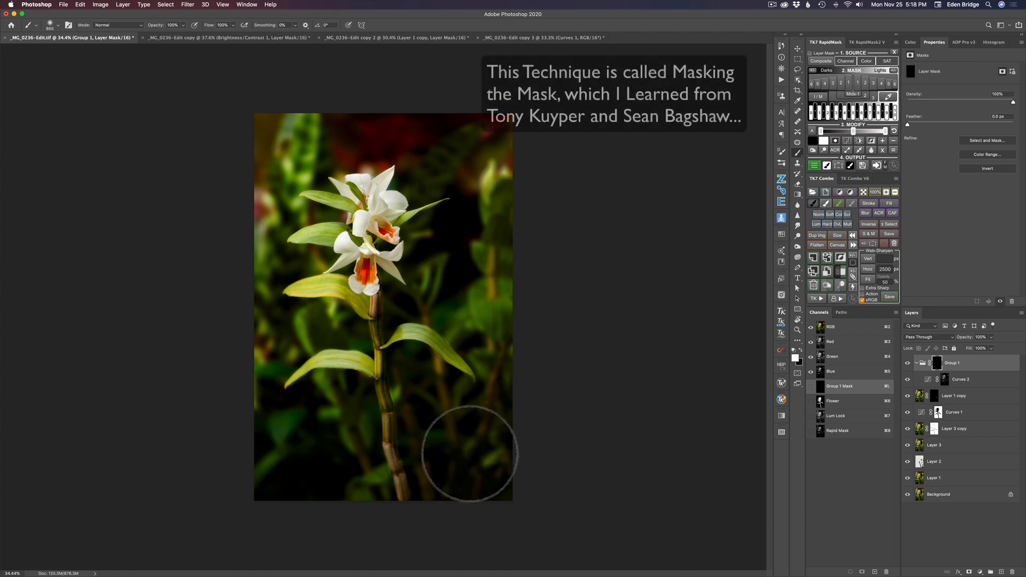
{"action": "mouse_move", "coordinate": [449, 399]}
{"action": "left_mouse_down"}
{"action": "mouse_move", "coordinate": [401, 402]}
{"action": "mouse_move", "coordinate": [403, 393]}
{"action": "left_mouse_up"}
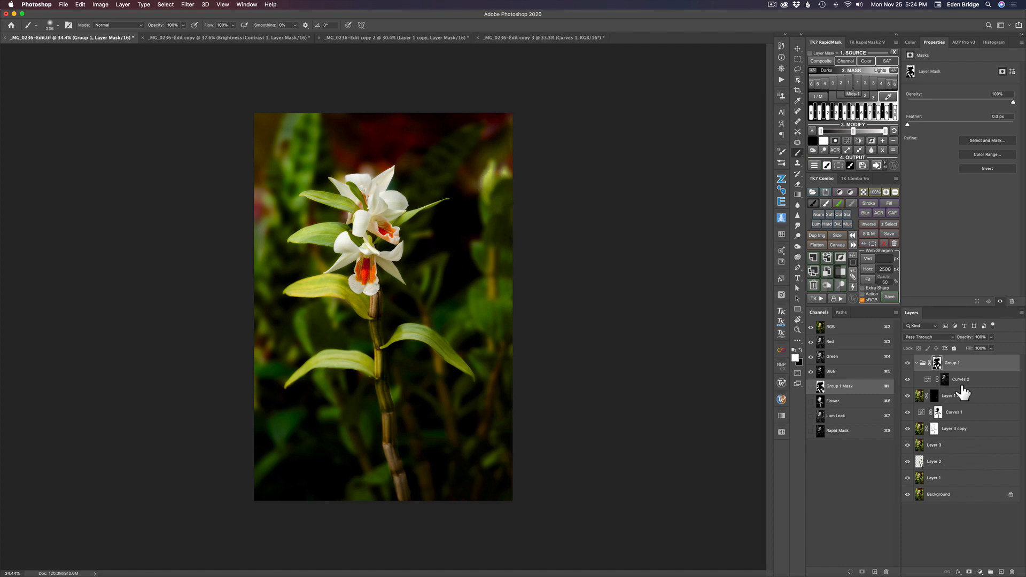
Step: Duplicate the Curves 2 layer inside Group 1 and reduce the copy's opacity, comparing the photo with and without it
{"action": "left_click", "coordinate": [928, 380]}
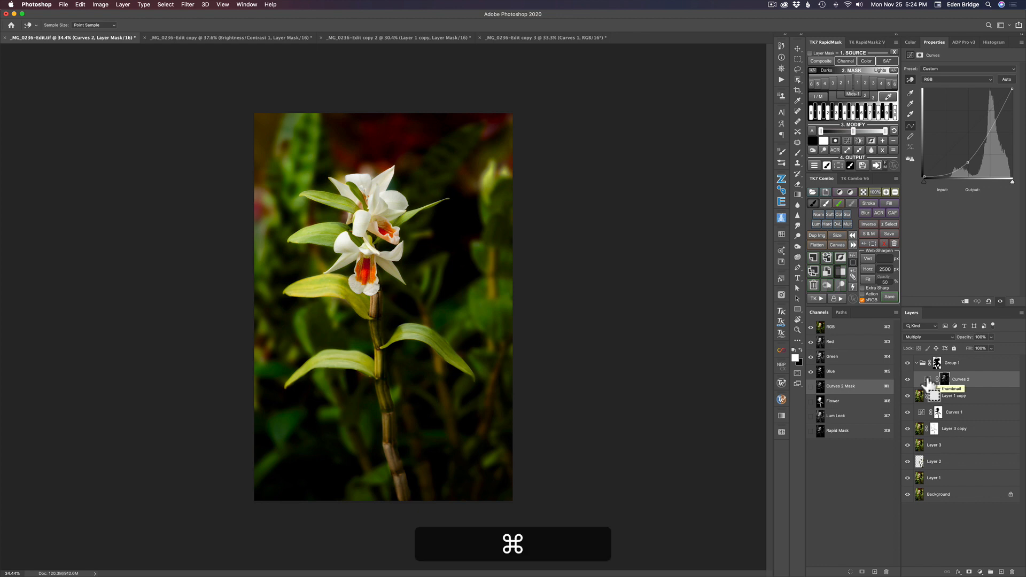
{"action": "key", "text": "super+j"}
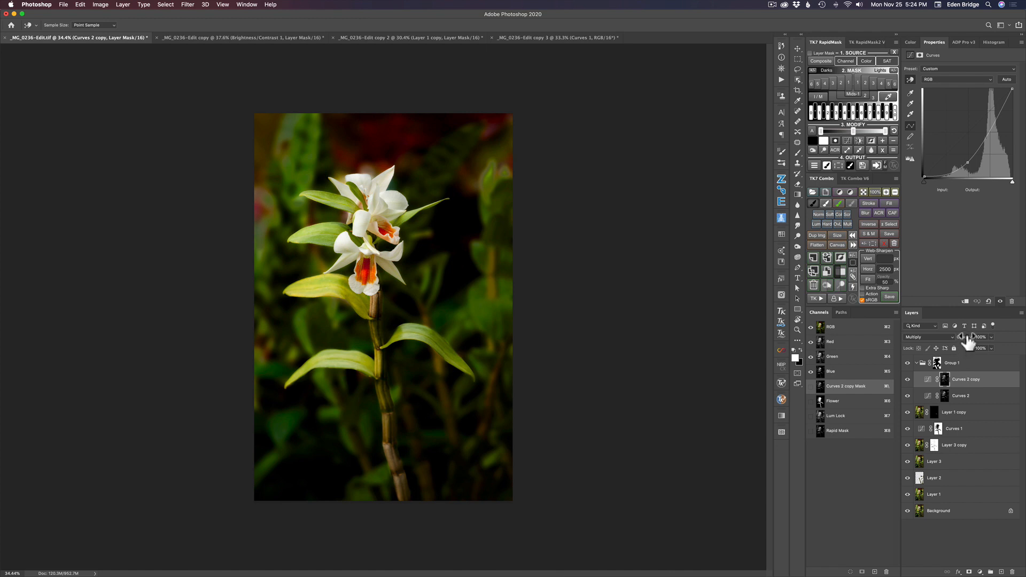
{"action": "left_click_drag", "start_coordinate": [969, 342], "coordinate": [904, 333]}
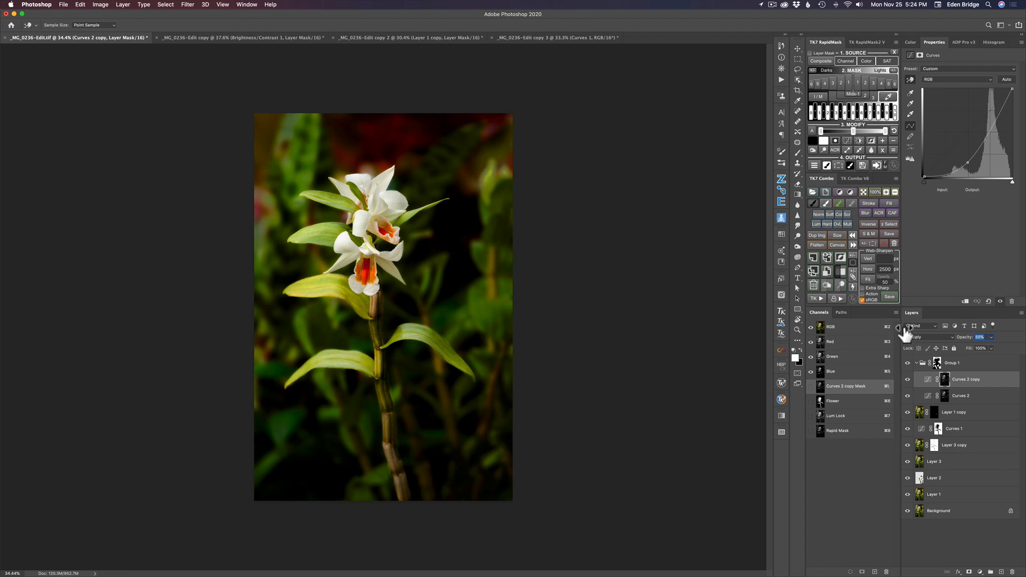
{"action": "left_click", "coordinate": [908, 380]}
{"action": "left_click", "coordinate": [909, 381]}
{"action": "left_click", "coordinate": [908, 380]}
{"action": "left_click", "coordinate": [908, 380]}
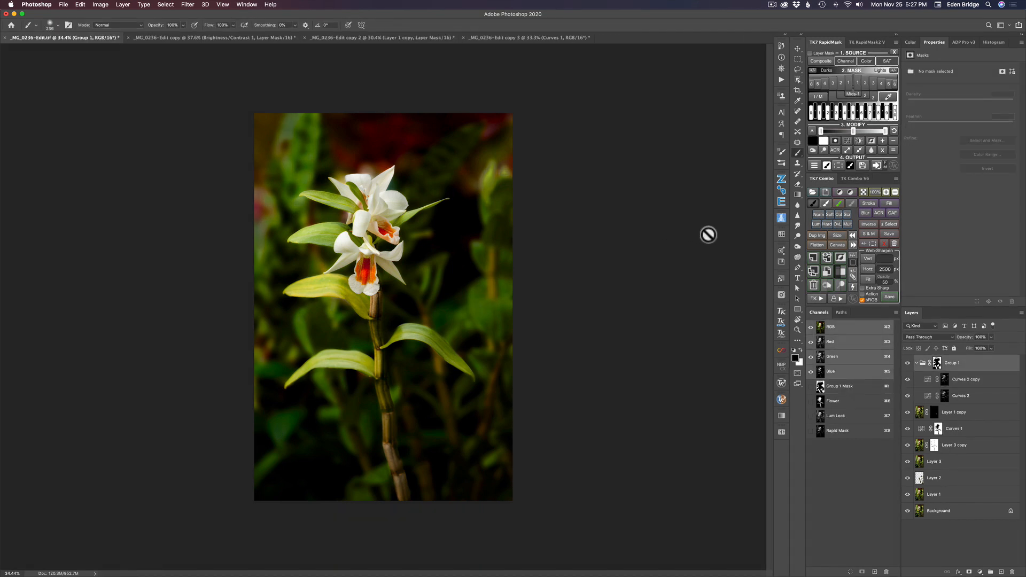
Step: Crop the photo more tightly around the orchid at its original ratio, rotating it slightly and keeping the cropped pixels
{"action": "left_click", "coordinate": [798, 91]}
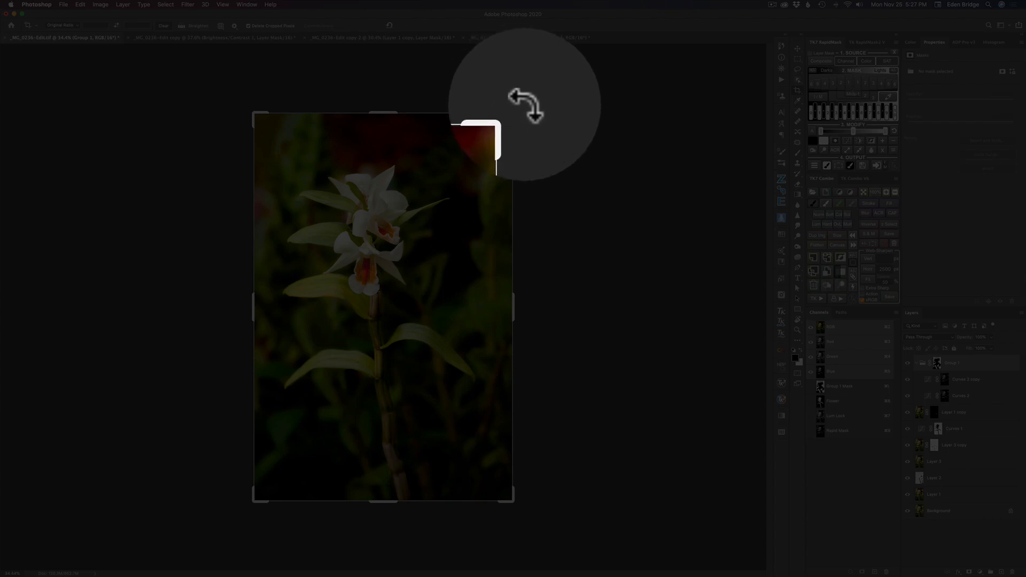
{"action": "left_click_drag", "start_coordinate": [524, 104], "coordinate": [531, 104]}
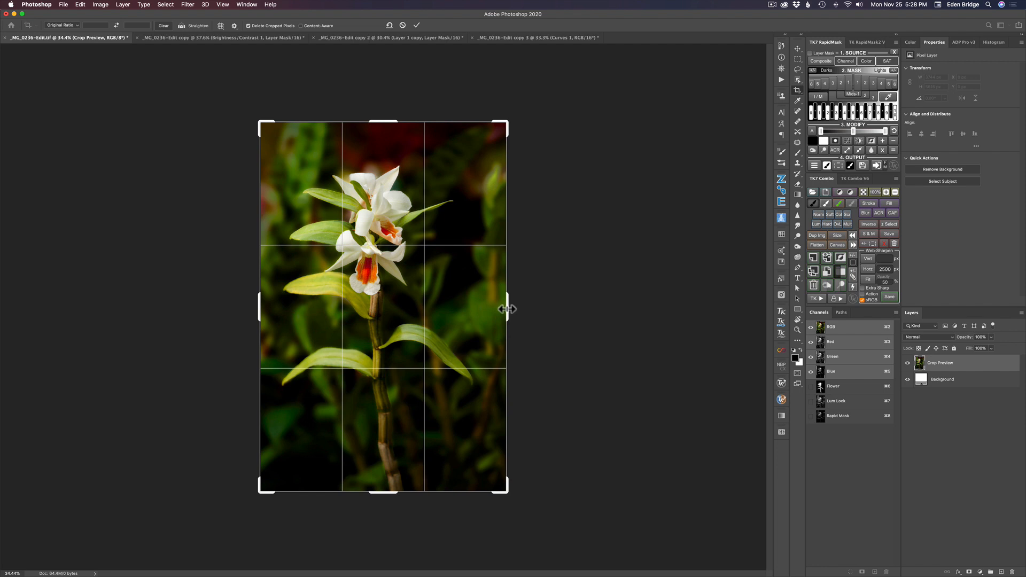
{"action": "left_click_drag", "start_coordinate": [507, 308], "coordinate": [431, 333]}
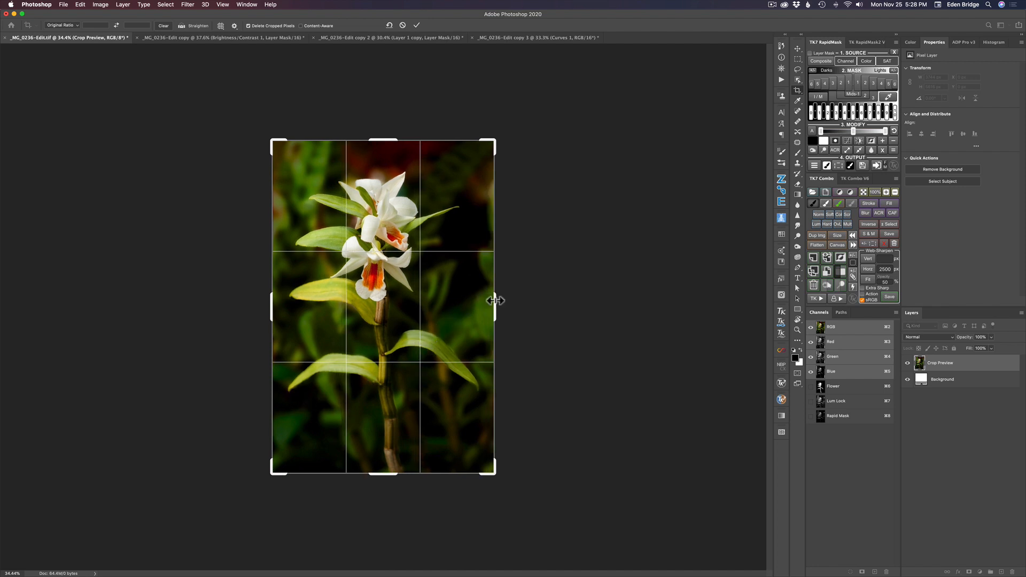
{"action": "left_click_drag", "start_coordinate": [495, 301], "coordinate": [442, 310]}
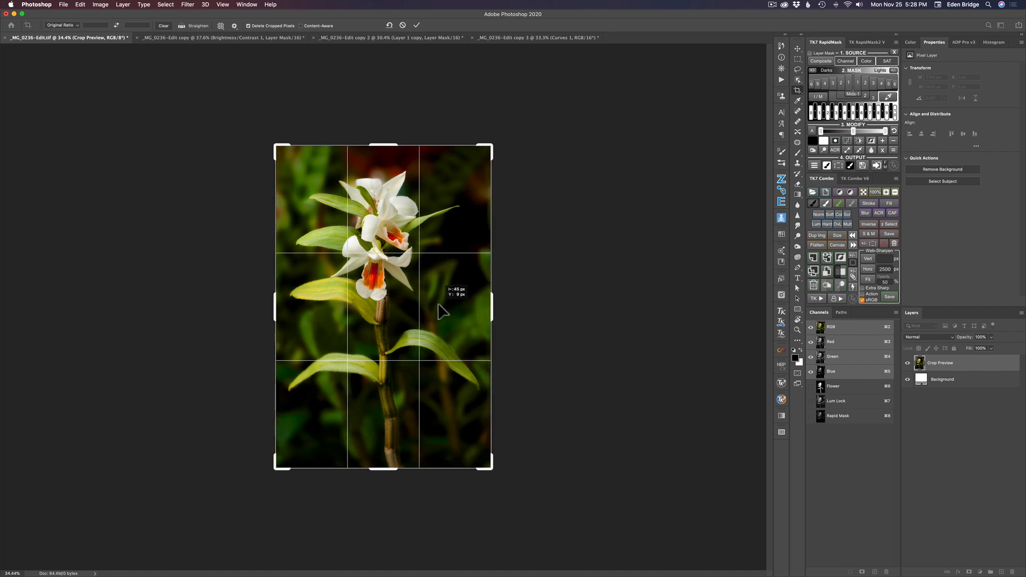
{"action": "left_click_drag", "start_coordinate": [488, 481], "coordinate": [484, 469]}
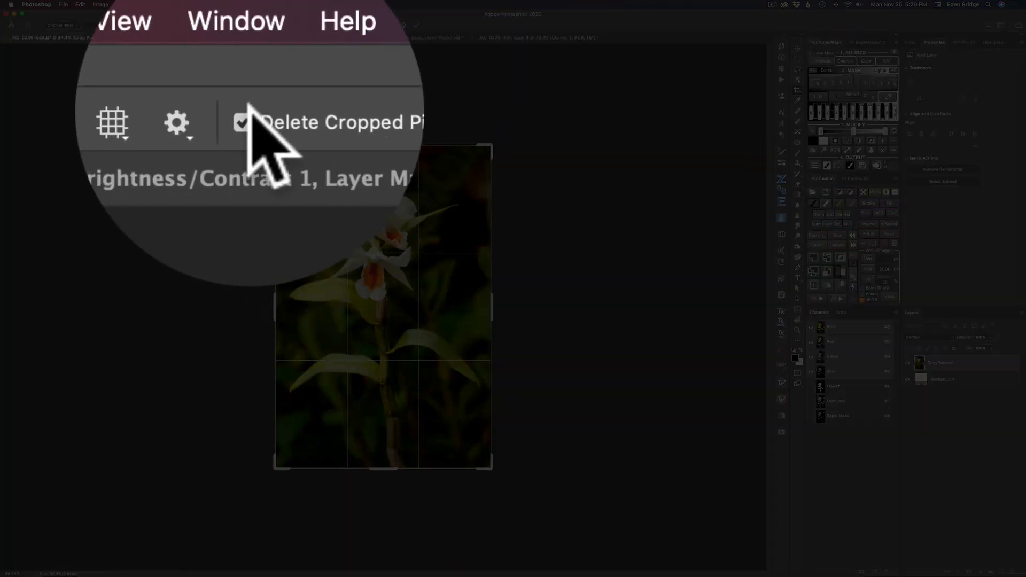
{"action": "left_click", "coordinate": [249, 25]}
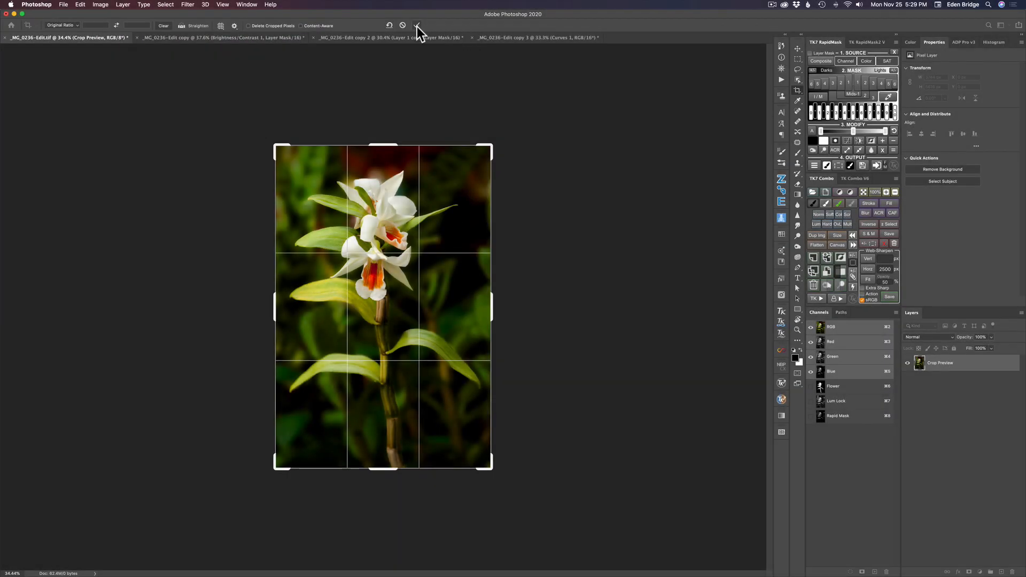
{"action": "left_click", "coordinate": [417, 25]}
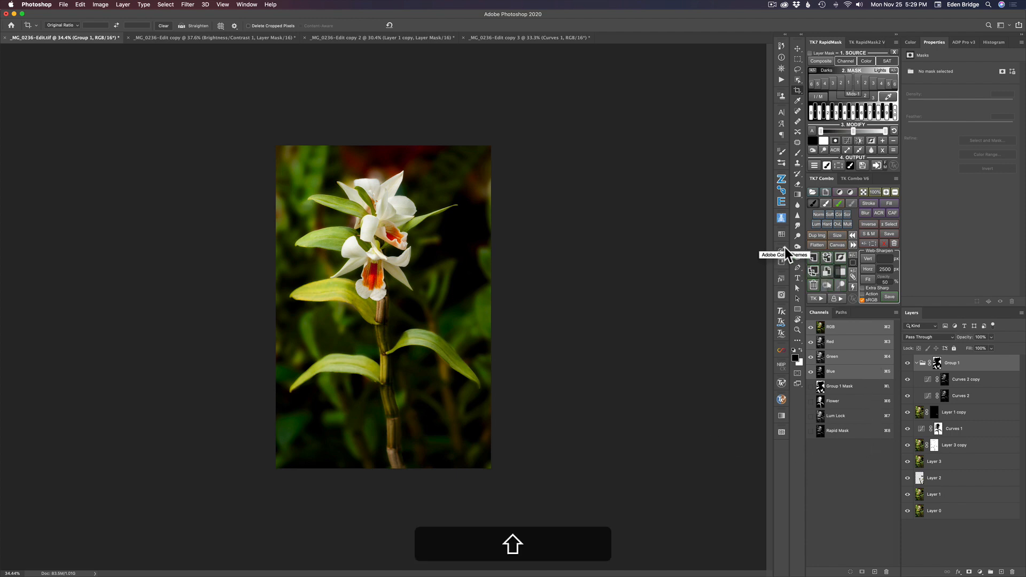
Step: Stamp all visible layers into a new merged layer at the top of the stack and add an empty layer above it
{"action": "key", "text": "alt+shift+super+e"}
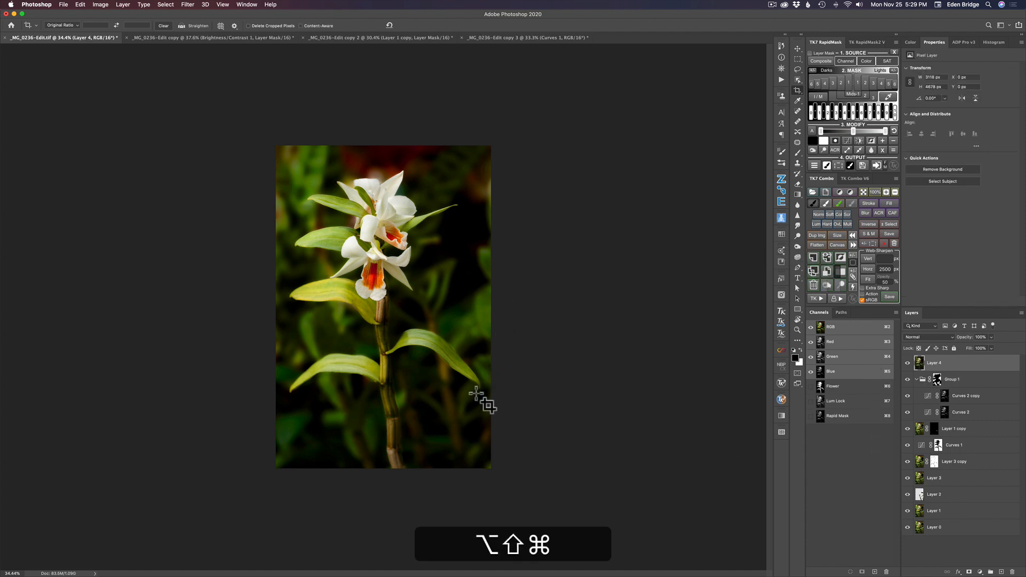
{"action": "left_click", "coordinate": [1002, 572]}
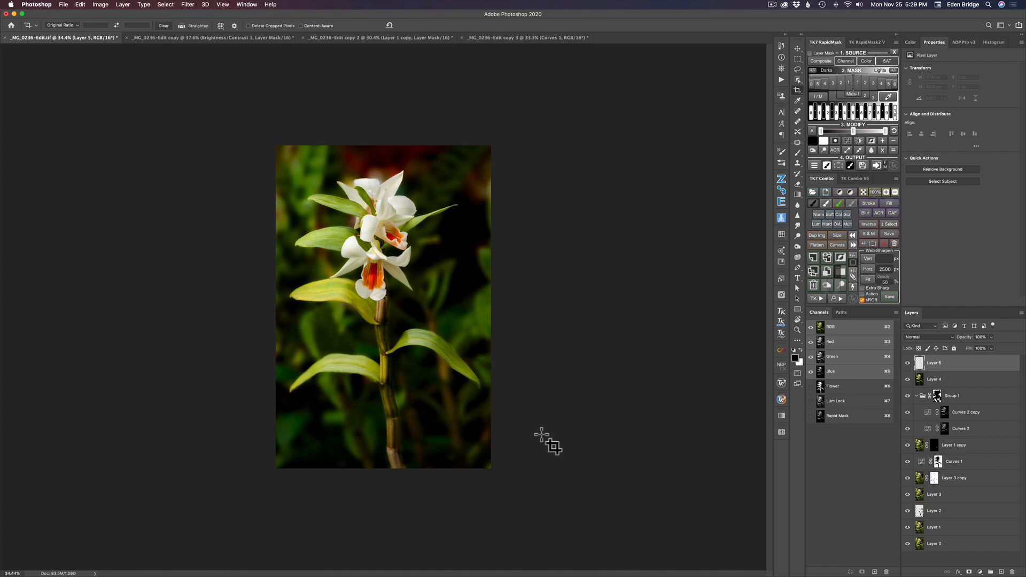
Step: Set the brush flow to 91% and paint sampled dark colours over distracting spots along the photo's right edge on Layer 5
{"action": "key", "text": "b"}
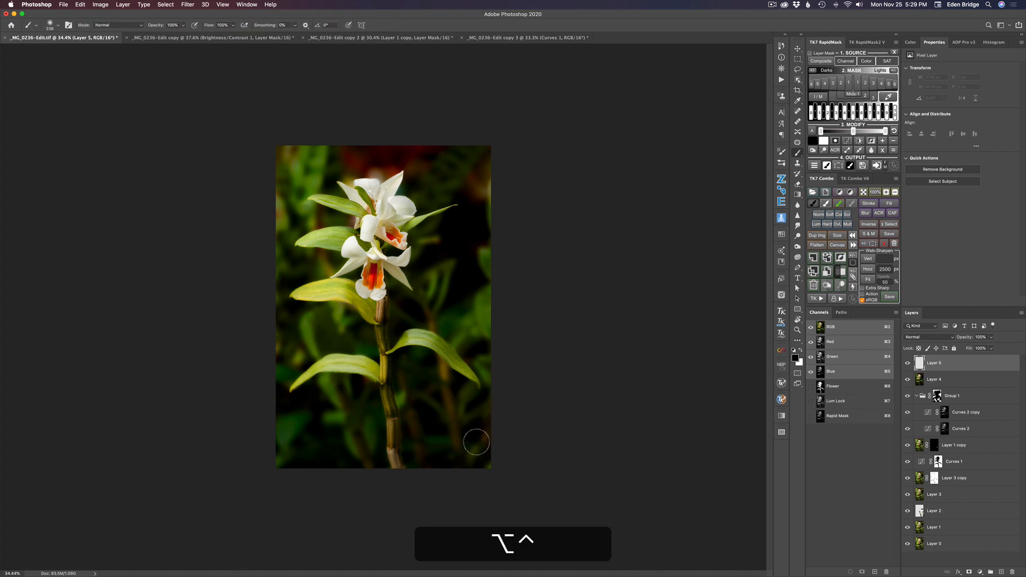
{"action": "left_click_drag", "start_coordinate": [476, 442], "coordinate": [478, 443]}
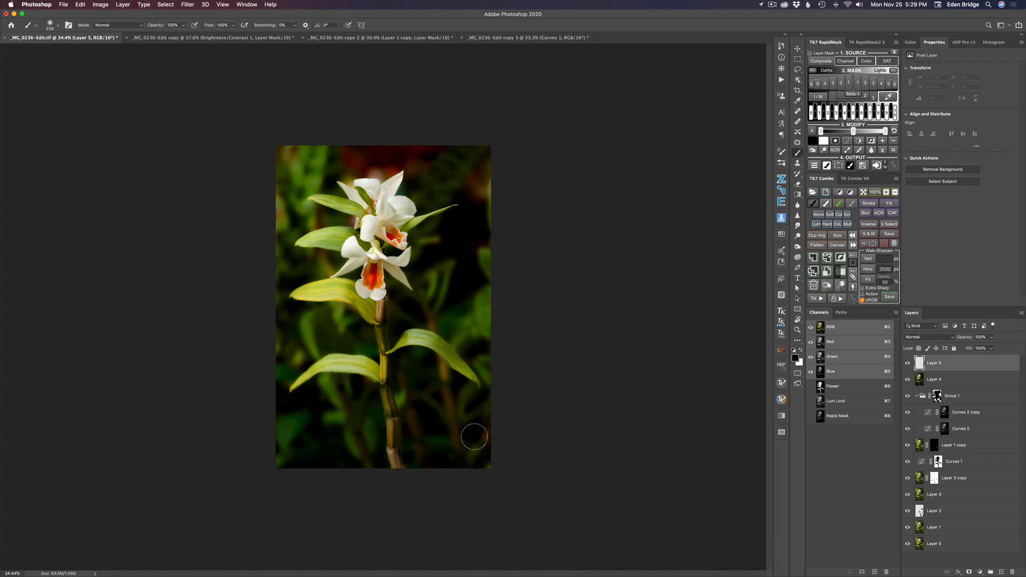
{"action": "key", "text": "shift"}
{"action": "key", "text": "shift+9"}
{"action": "key", "text": "shift+1"}
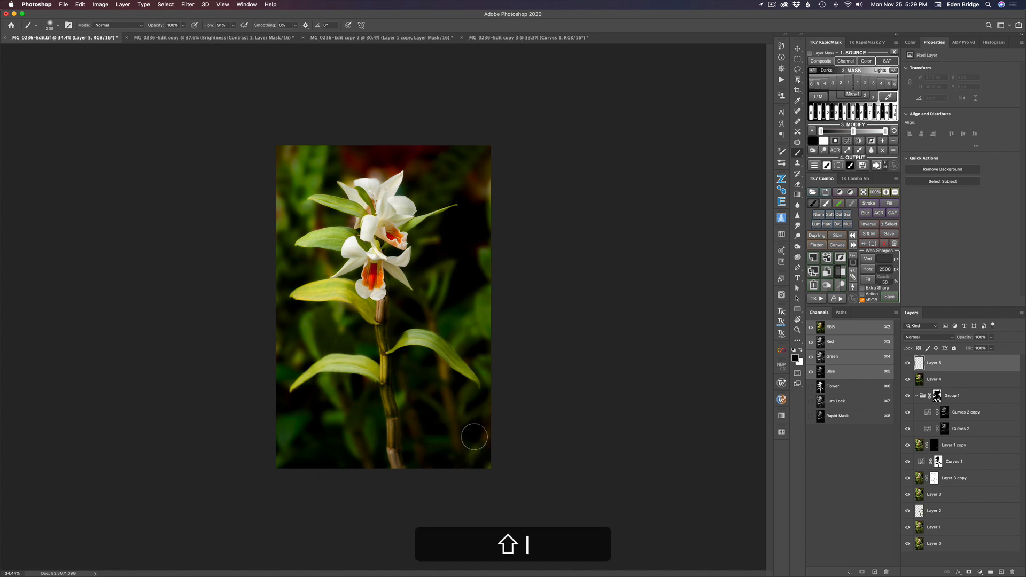
{"action": "key", "text": "alt"}
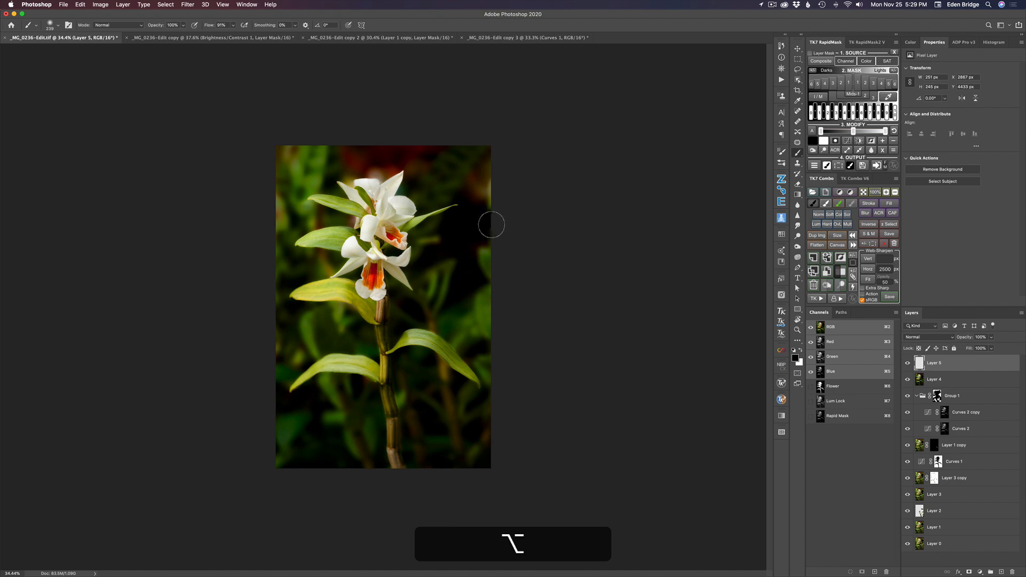
{"action": "key", "text": "alt"}
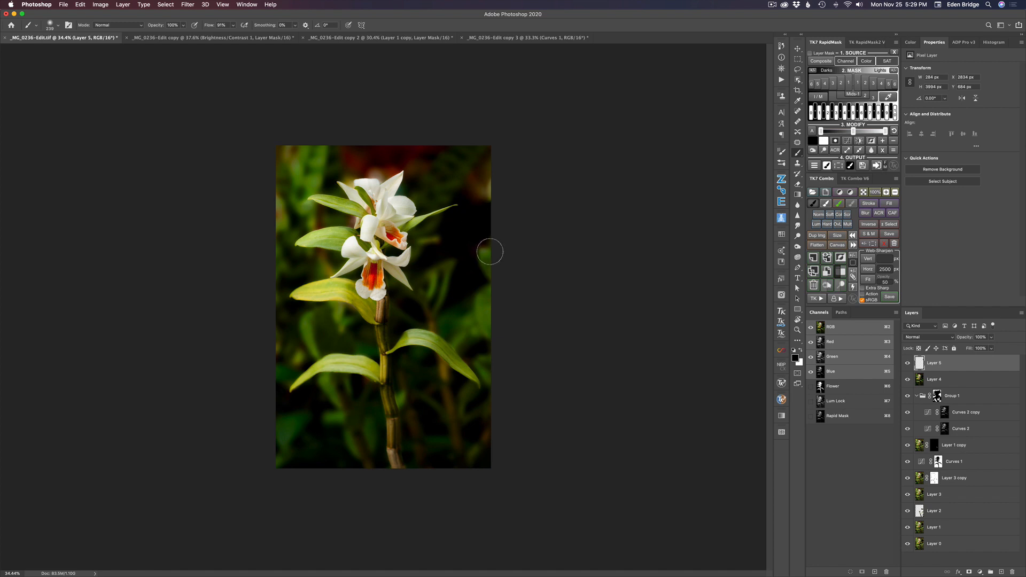
Step: Set the brush flow to 1% and blend sampled background colours over the light patch near the photo's upper right edge
{"action": "key", "text": "shift"}
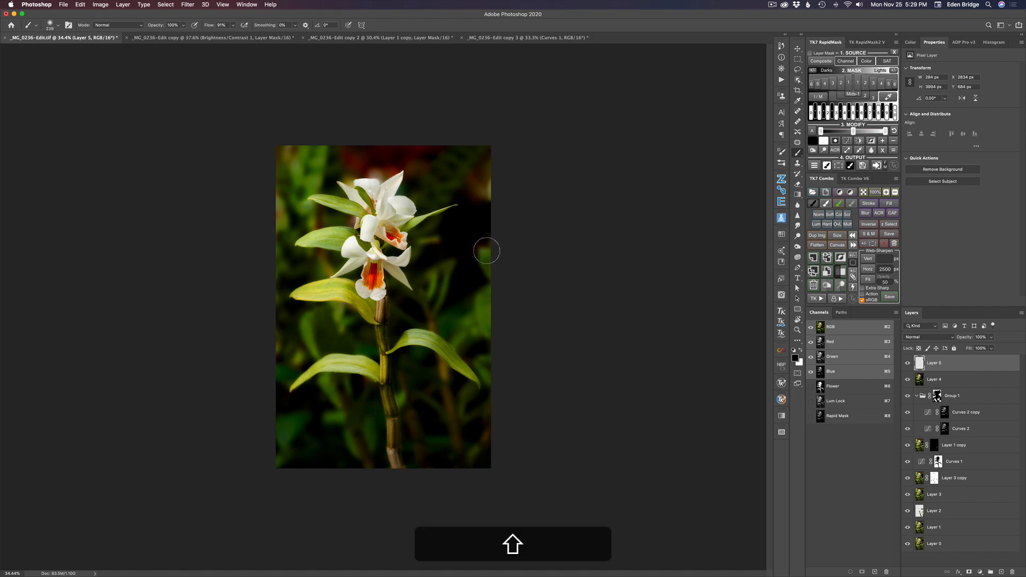
{"action": "key", "text": "shift+0"}
{"action": "key", "text": "shift+1"}
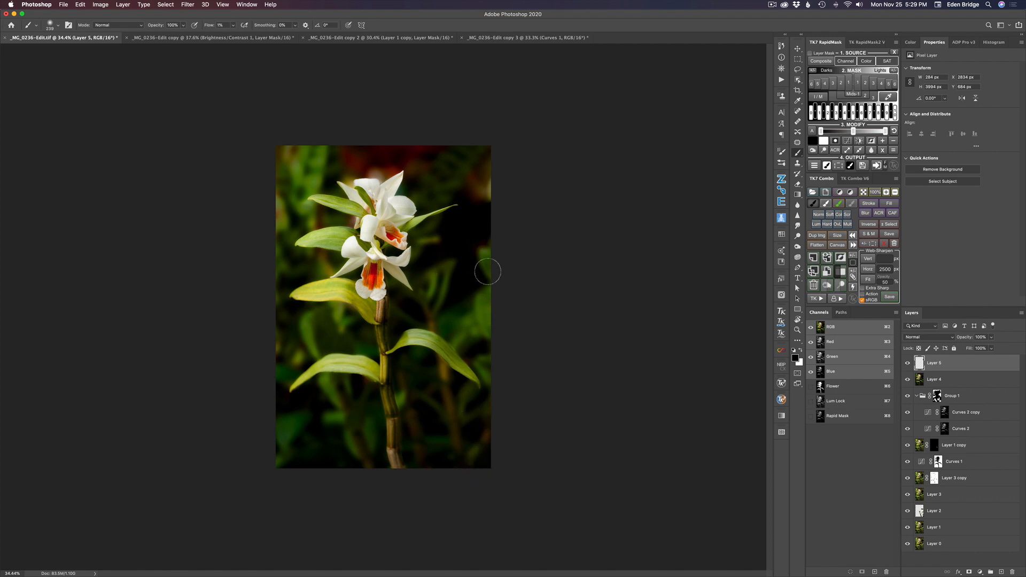
{"action": "left_click", "coordinate": [484, 176], "text": "alt"}
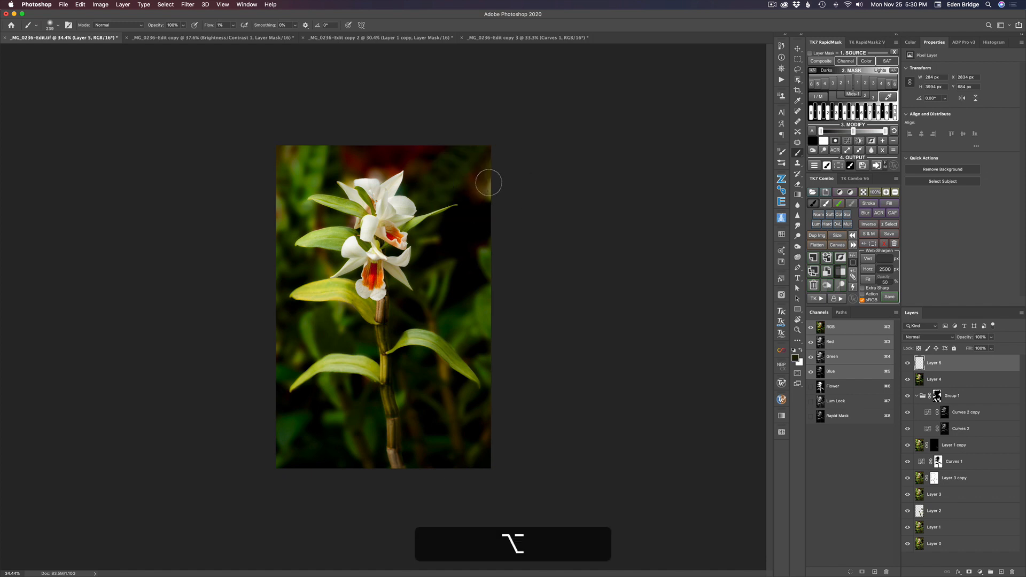
{"action": "left_click", "coordinate": [490, 186], "text": "alt"}
{"action": "left_click_drag", "start_coordinate": [495, 190], "coordinate": [496, 187]}
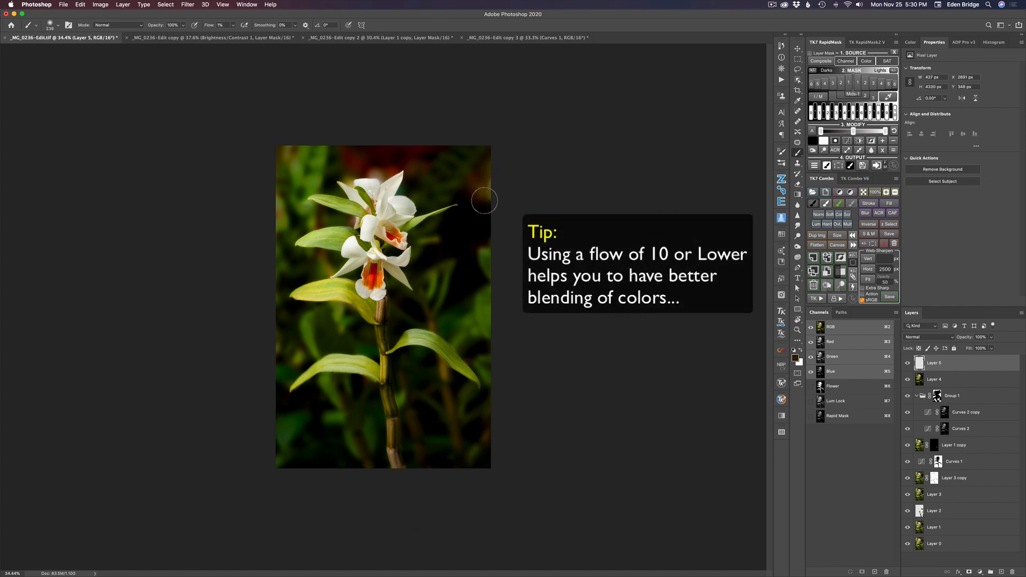
{"action": "left_click_drag", "start_coordinate": [496, 186], "coordinate": [488, 195]}
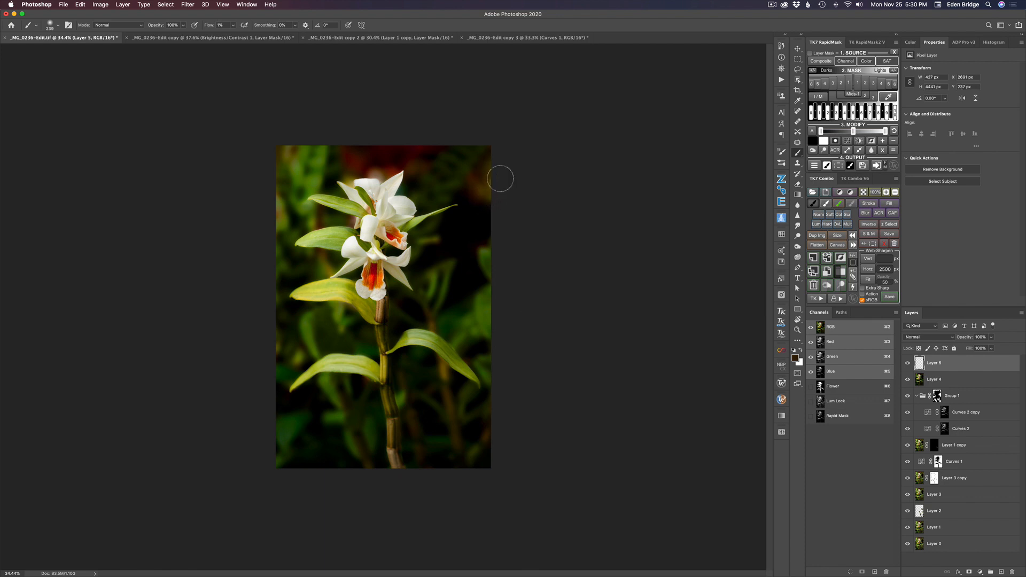
Step: Resample nearby background tones, enlarge the brush, and paint more broadly over the upper right patch up to the photo's top edge
{"action": "left_click", "coordinate": [496, 180], "text": "alt"}
{"action": "key", "text": "alt"}
{"action": "key", "text": "alt"}
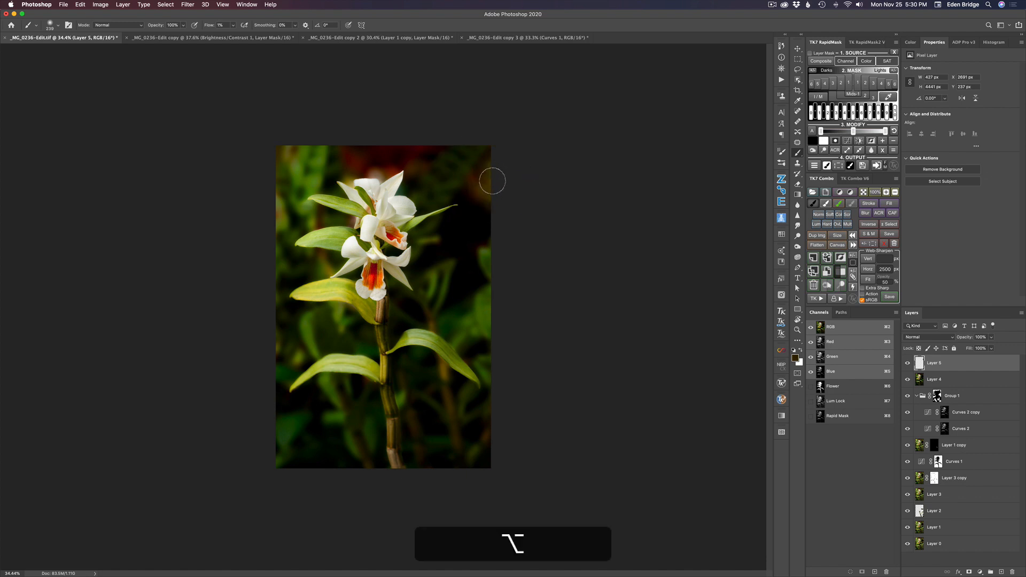
{"action": "key", "text": "ctrl"}
{"action": "left_click_drag", "start_coordinate": [475, 191], "coordinate": [495, 201]}
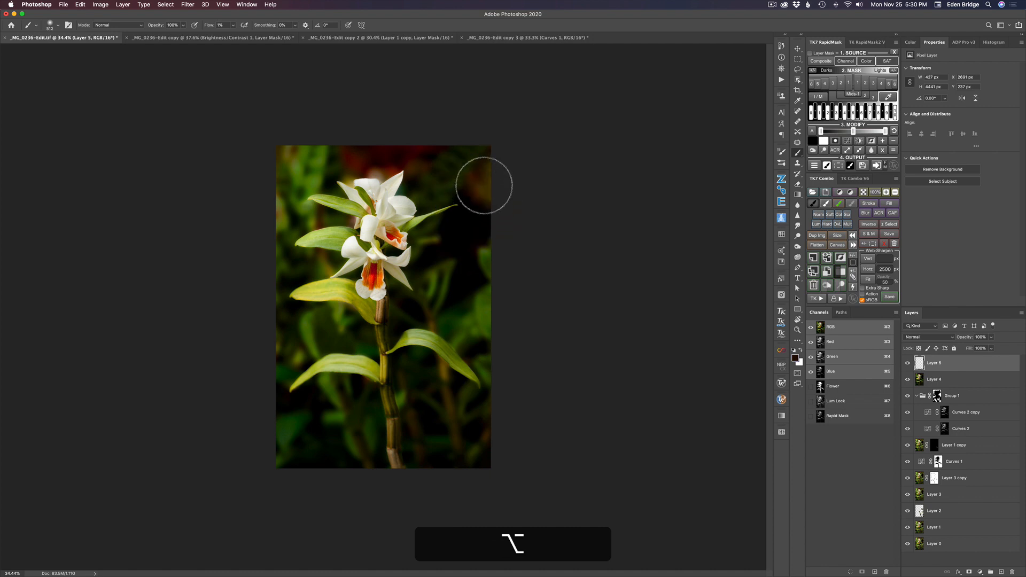
{"action": "left_click_drag", "start_coordinate": [497, 174], "coordinate": [482, 163]}
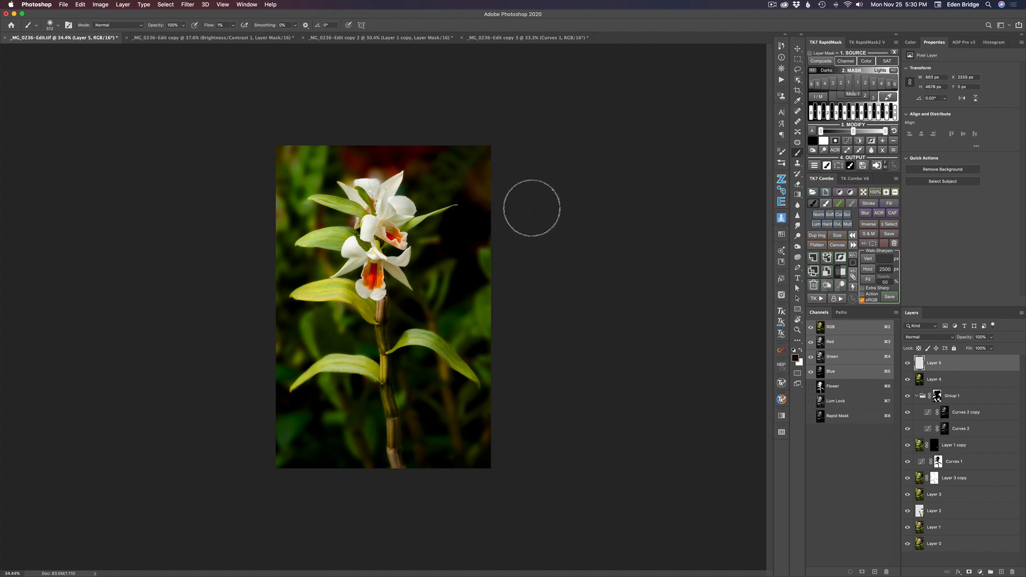
Step: Sample a dark tone and brush it along the photo's top edge near the right corner, then sample green from the right edge
{"action": "key", "text": "alt"}
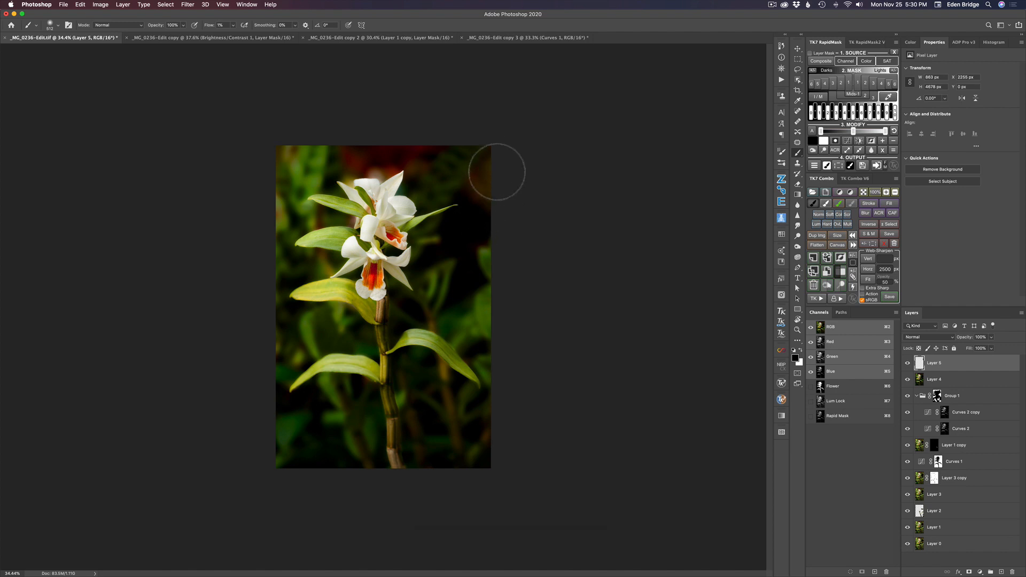
{"action": "key", "text": "alt"}
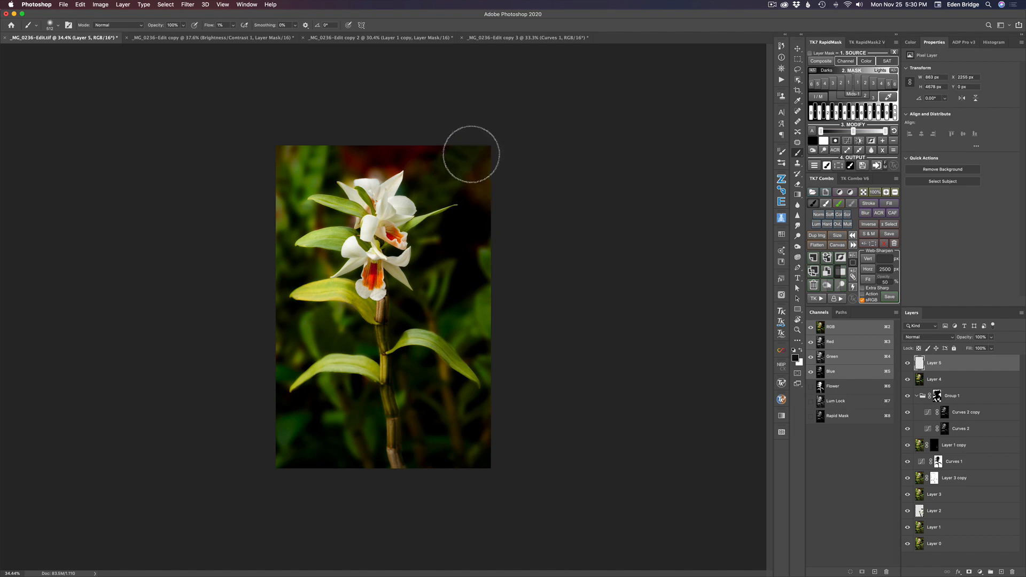
{"action": "left_click_drag", "start_coordinate": [472, 154], "coordinate": [450, 138]}
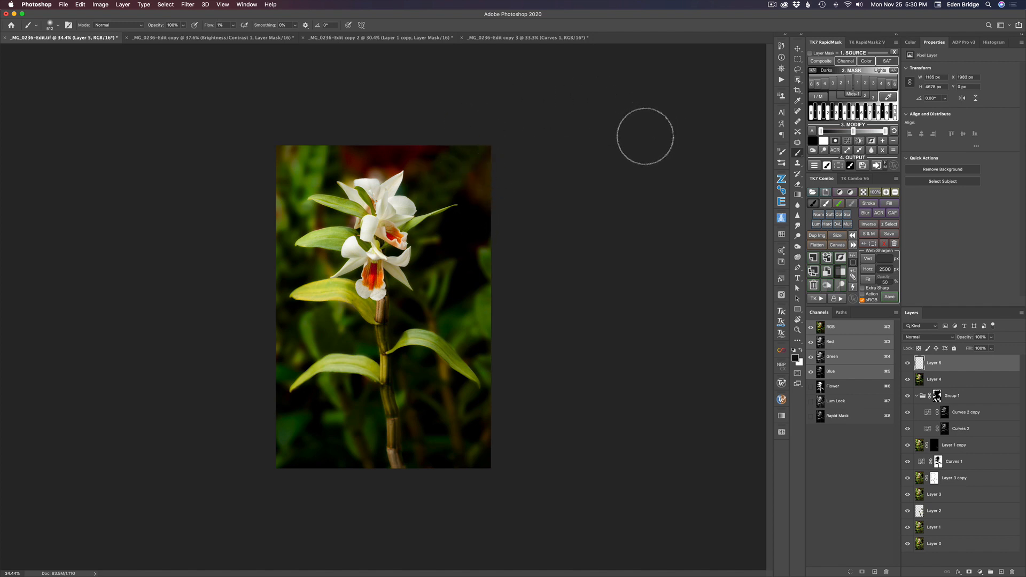
{"action": "key", "text": "alt"}
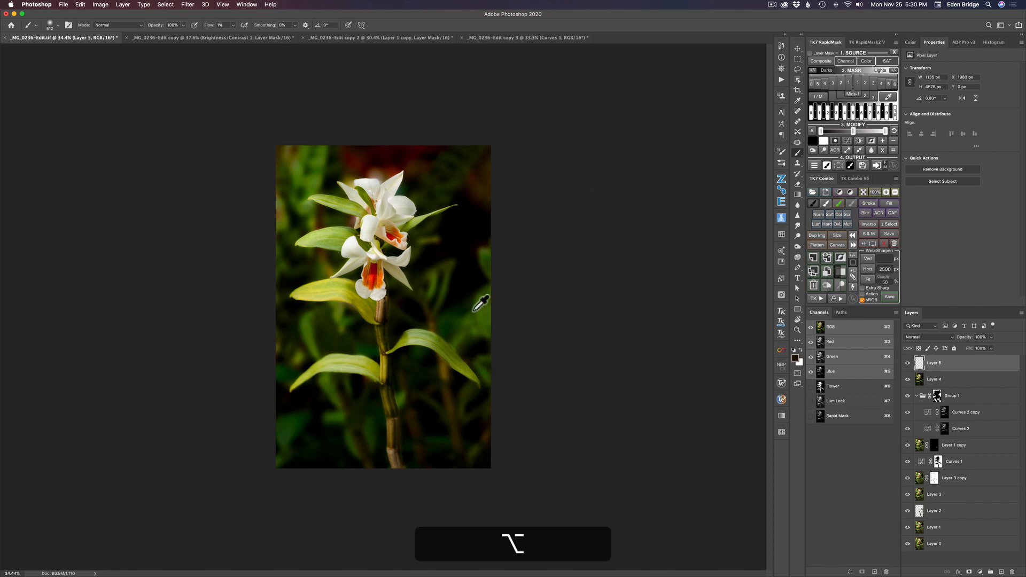
{"action": "left_click", "coordinate": [489, 269], "text": "alt"}
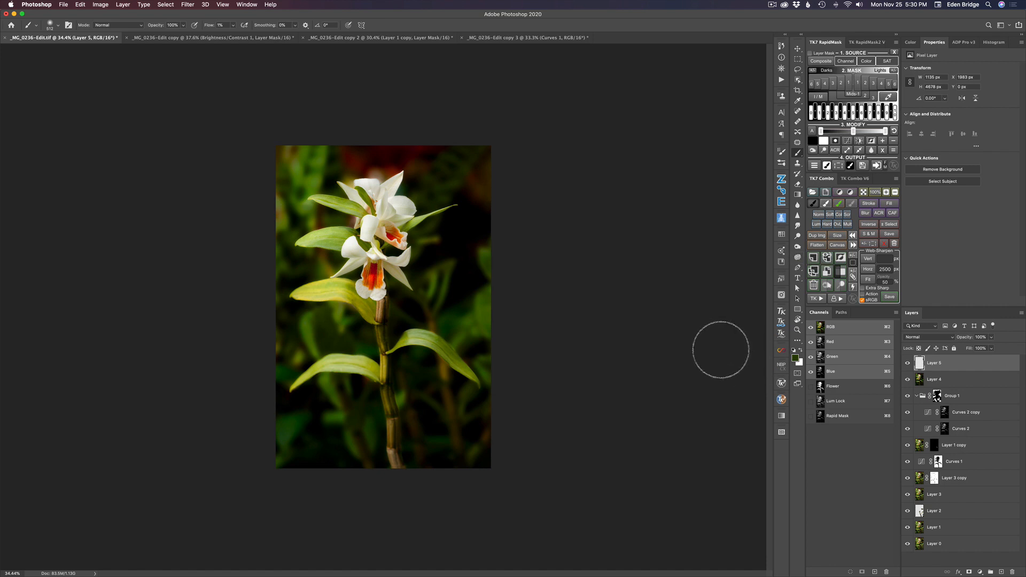
Step: Draw a loose freehand Lasso selection around the orchid's flowers, leaves and upper stem
{"action": "key", "text": "l"}
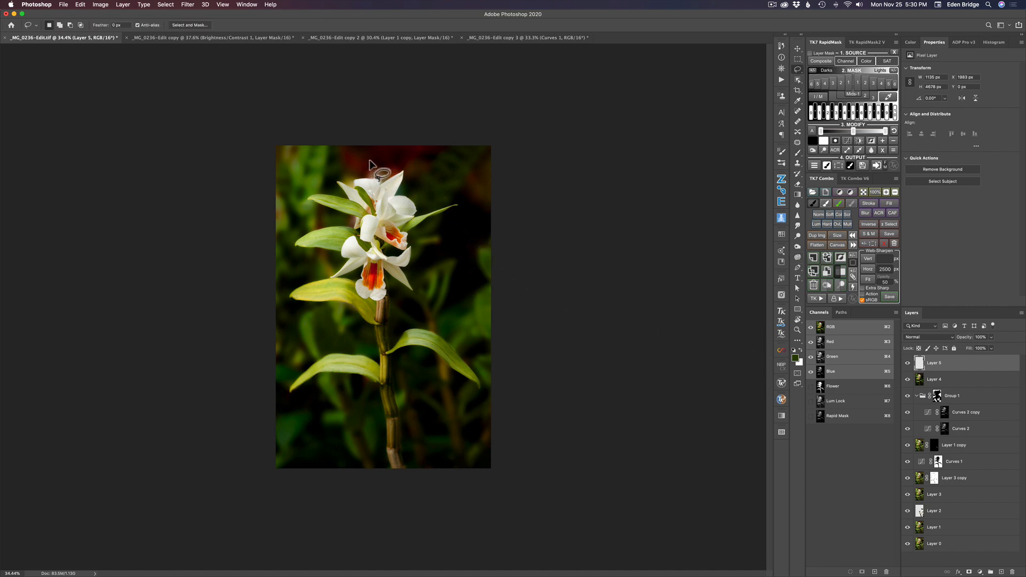
{"action": "mouse_move", "coordinate": [373, 160]}
{"action": "left_mouse_down"}
{"action": "mouse_move", "coordinate": [341, 157]}
{"action": "mouse_move", "coordinate": [295, 199]}
{"action": "mouse_move", "coordinate": [286, 255]}
{"action": "mouse_move", "coordinate": [297, 272]}
{"action": "mouse_move", "coordinate": [279, 317]}
{"action": "mouse_move", "coordinate": [299, 352]}
{"action": "mouse_move", "coordinate": [284, 406]}
{"action": "mouse_move", "coordinate": [340, 416]}
{"action": "left_mouse_up"}
{"action": "mouse_move", "coordinate": [405, 433]}
{"action": "left_mouse_down"}
{"action": "mouse_move", "coordinate": [435, 428]}
{"action": "mouse_move", "coordinate": [438, 399]}
{"action": "mouse_move", "coordinate": [479, 399]}
{"action": "mouse_move", "coordinate": [487, 364]}
{"action": "mouse_move", "coordinate": [464, 318]}
{"action": "mouse_move", "coordinate": [458, 275]}
{"action": "mouse_move", "coordinate": [470, 184]}
{"action": "mouse_move", "coordinate": [426, 152]}
{"action": "mouse_move", "coordinate": [370, 160]}
{"action": "left_mouse_up"}
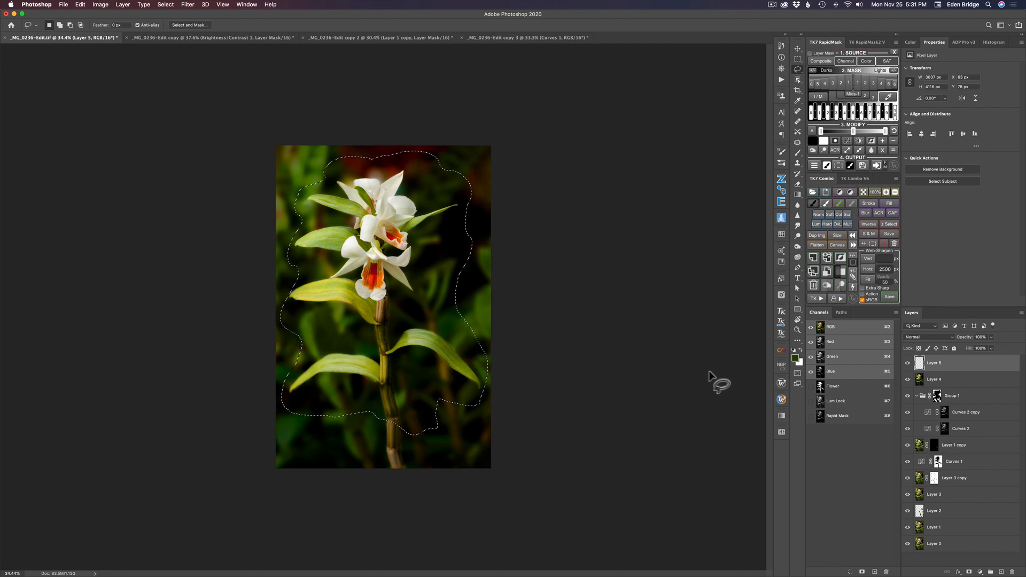
Step: Run the TK7 Freehand Vignette action on the lasso selection around the orchid, accepting its proposed Gaussian Blur radius
{"action": "left_click", "coordinate": [818, 298]}
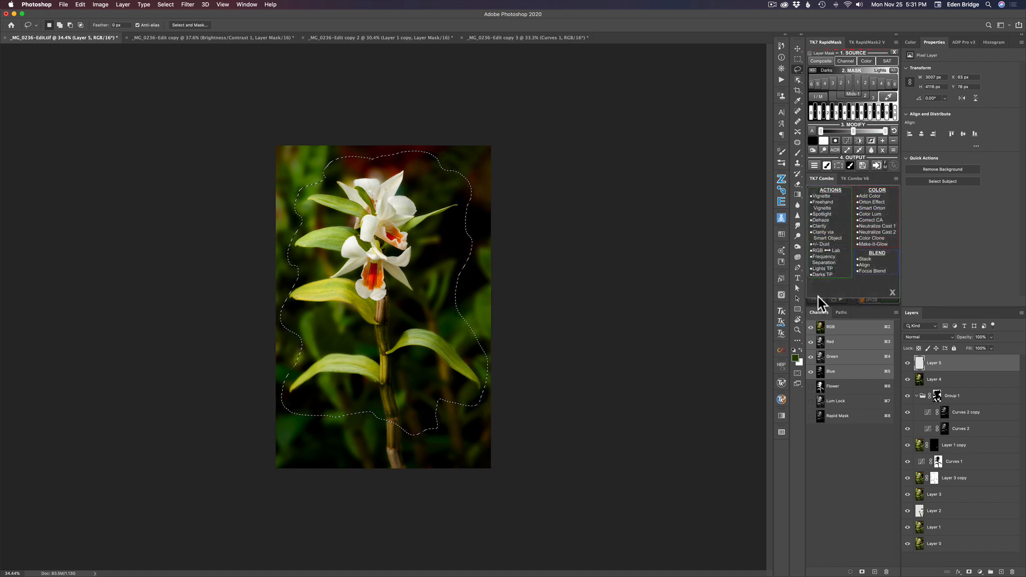
{"action": "left_click", "coordinate": [826, 205]}
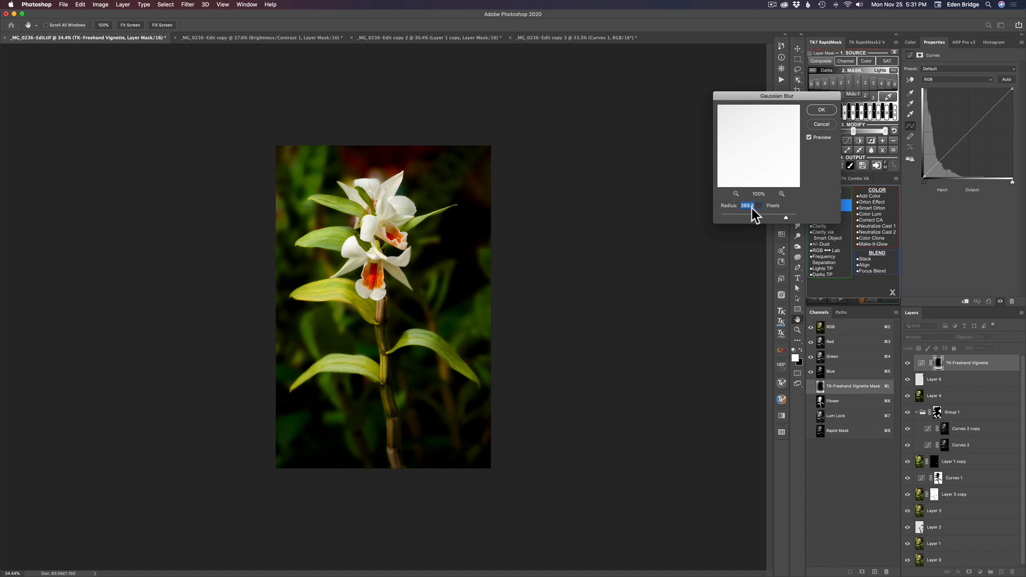
{"action": "left_click", "coordinate": [823, 110]}
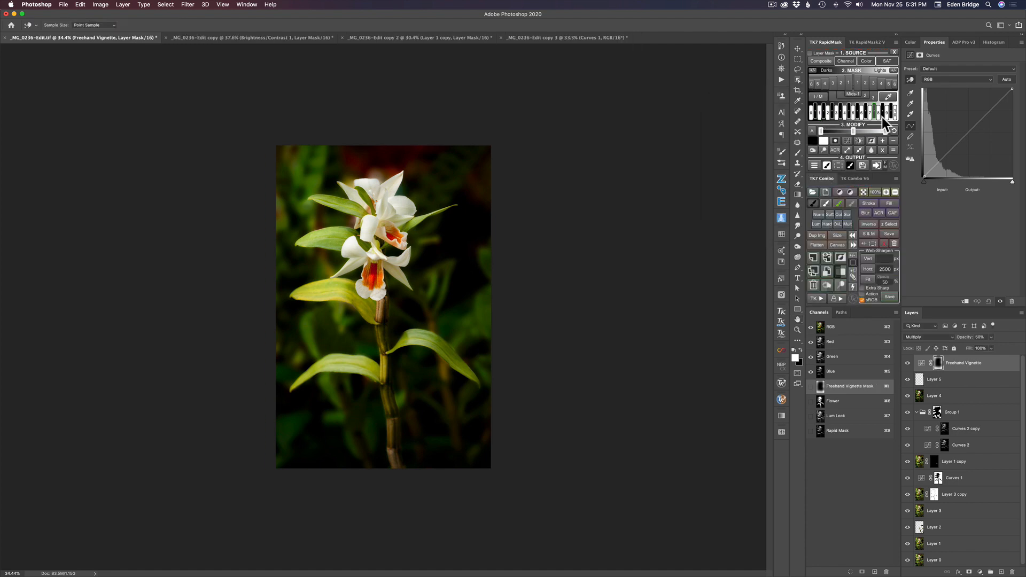
Step: Compare the photo with and without the Freehand Vignette layer, and raise that layer's opacity to about 95% to darken the surroundings
{"action": "left_click", "coordinate": [908, 365]}
{"action": "left_click", "coordinate": [908, 365]}
{"action": "left_click", "coordinate": [909, 365]}
{"action": "left_click", "coordinate": [908, 365]}
{"action": "left_click_drag", "start_coordinate": [965, 340], "coordinate": [1006, 338]}
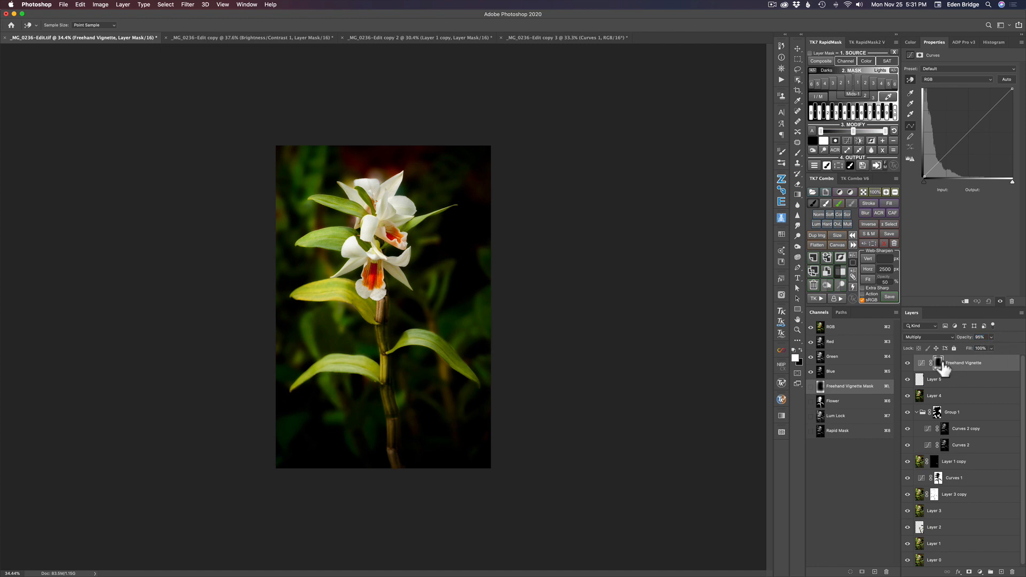
{"action": "left_click", "coordinate": [909, 365]}
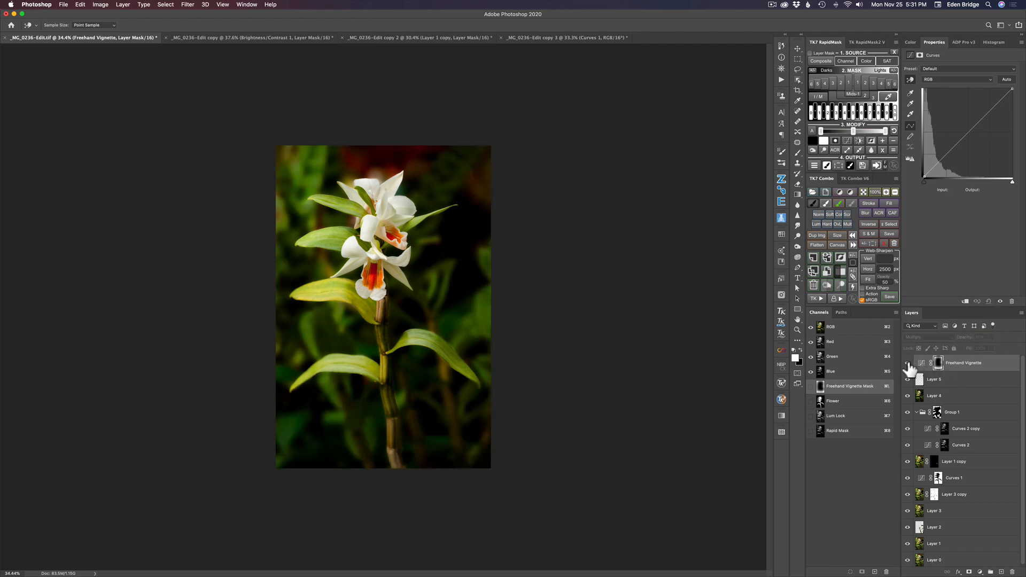
{"action": "left_click", "coordinate": [908, 364]}
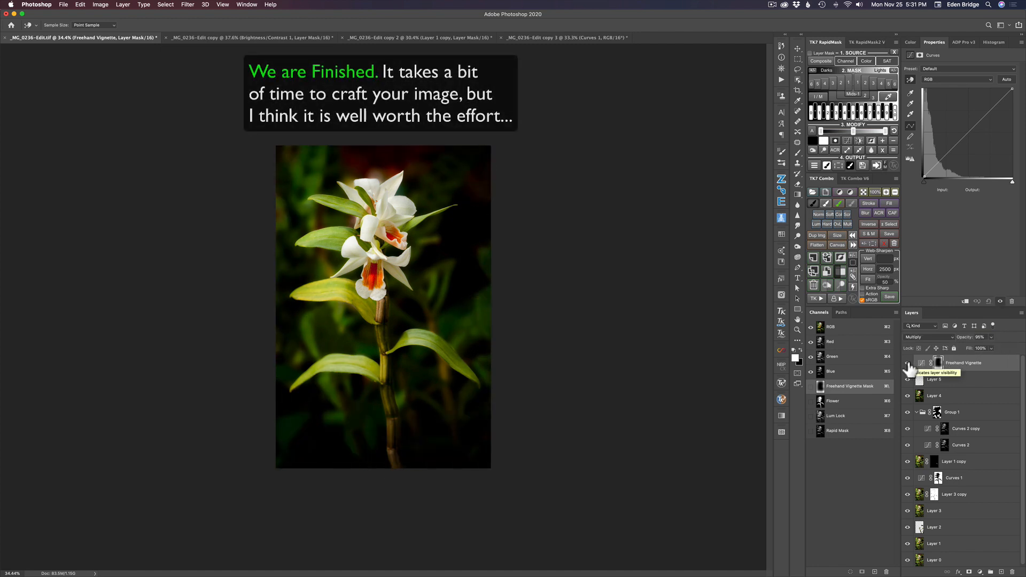